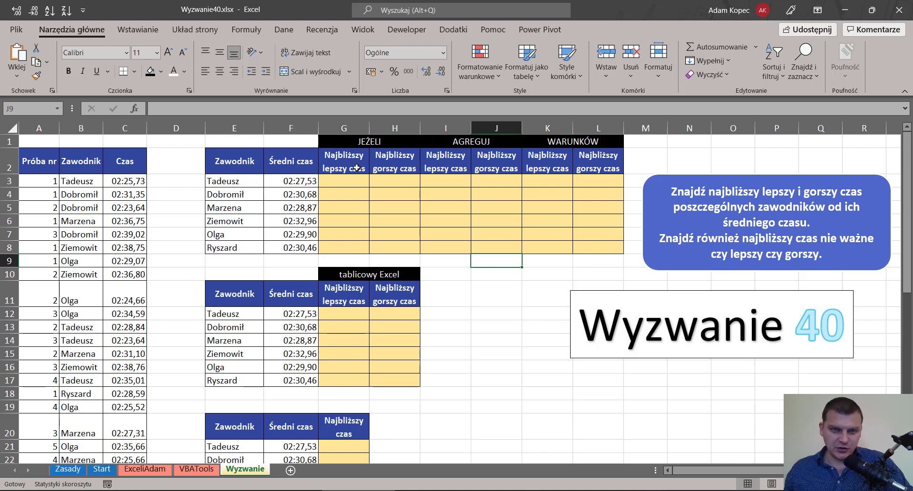
- Review the task: the nearest better time column, Tadeusz's average time formula, and the times data
{"action": "left_click", "coordinate": [357, 303]}
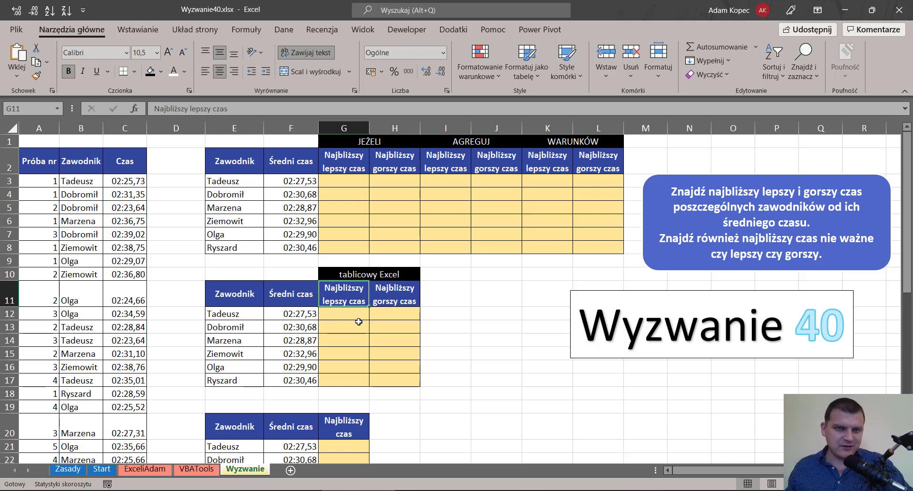
{"action": "left_click", "coordinate": [290, 181]}
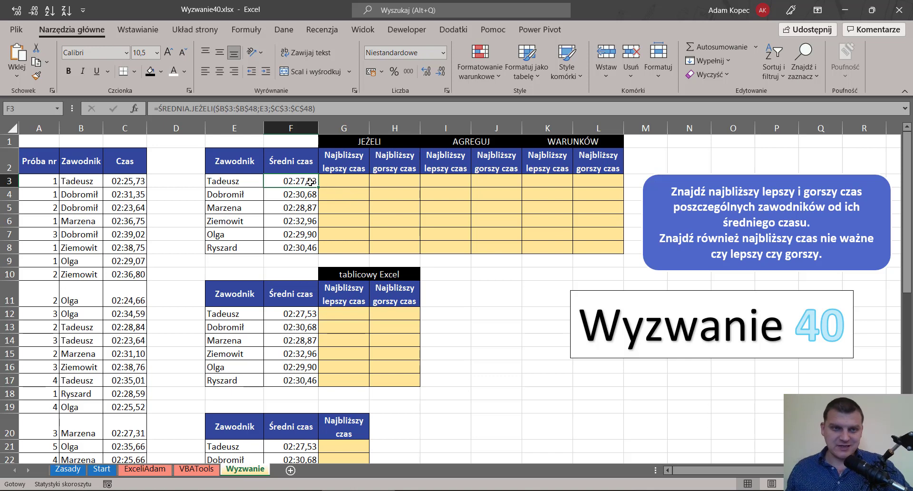
{"action": "left_click_drag", "start_coordinate": [252, 181], "coordinate": [347, 181]}
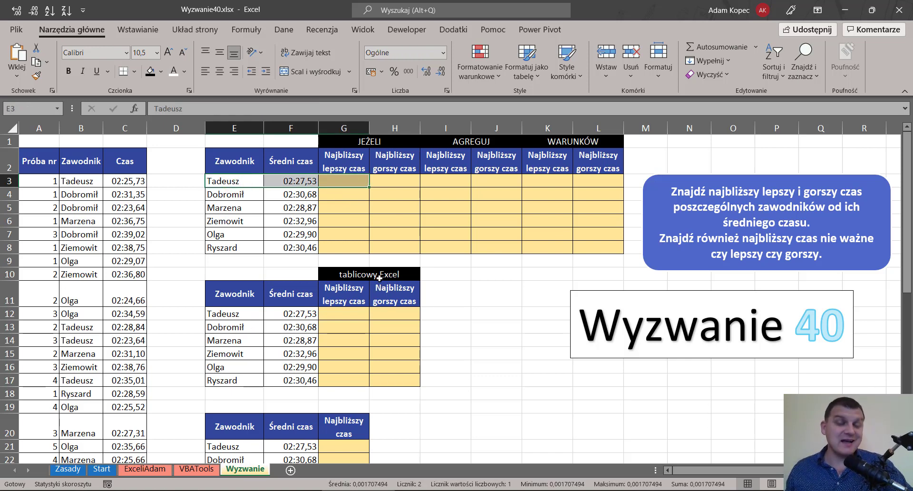
{"action": "left_click", "coordinate": [292, 181]}
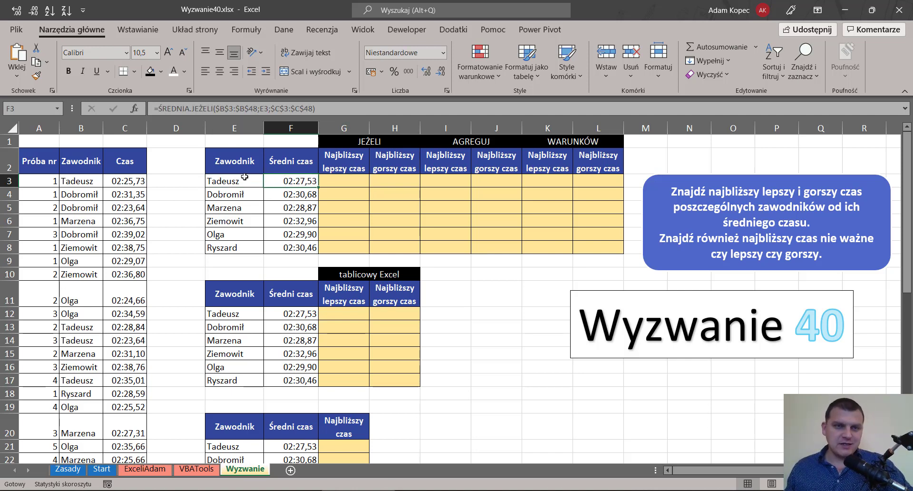
{"action": "left_click_drag", "start_coordinate": [78, 180], "coordinate": [125, 181]}
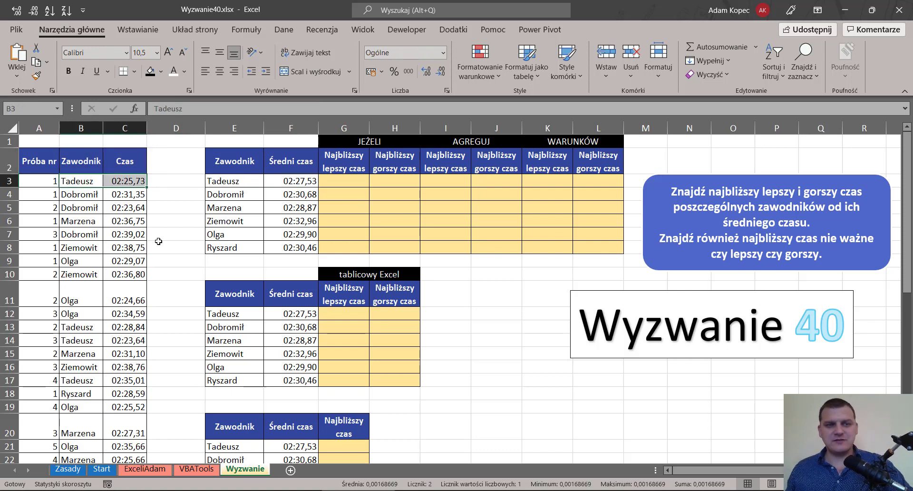
{"action": "left_click", "coordinate": [129, 181]}
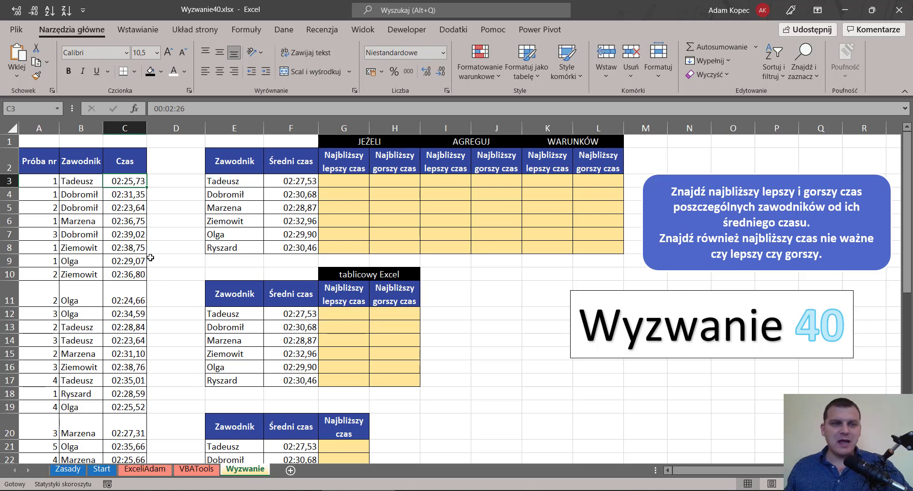
{"action": "left_click", "coordinate": [173, 178]}
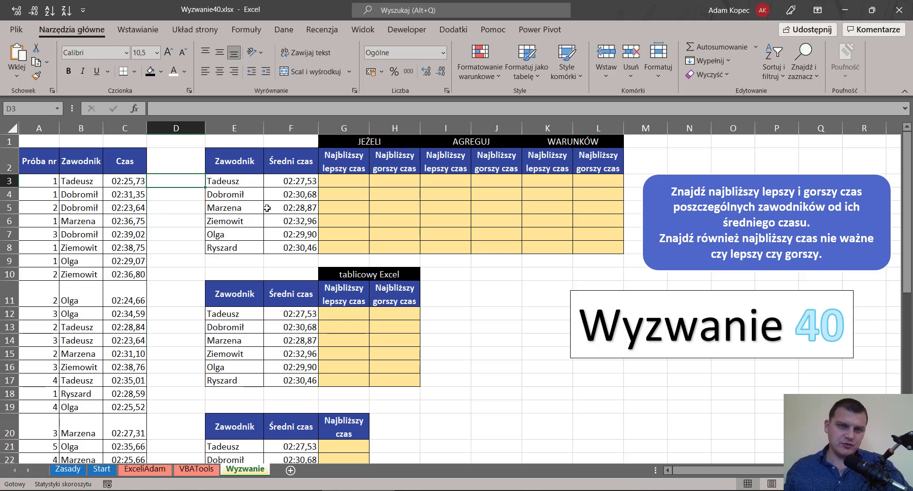
- Enter =($B$3:$B$48=E3) in D3 so PRAWDA/FAŁSZ flags spill down column D
{"action": "left_click", "coordinate": [332, 182]}
{"action": "left_click", "coordinate": [177, 180]}
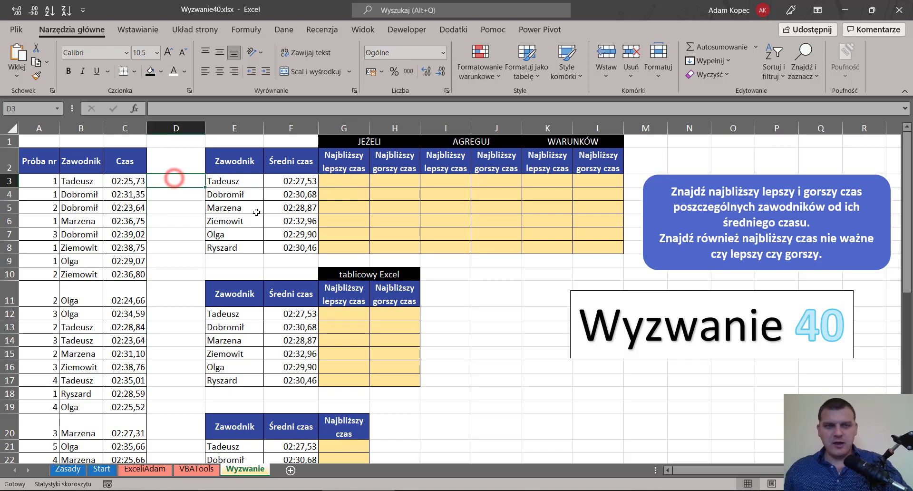
{"action": "type", "text": "=(F5"}
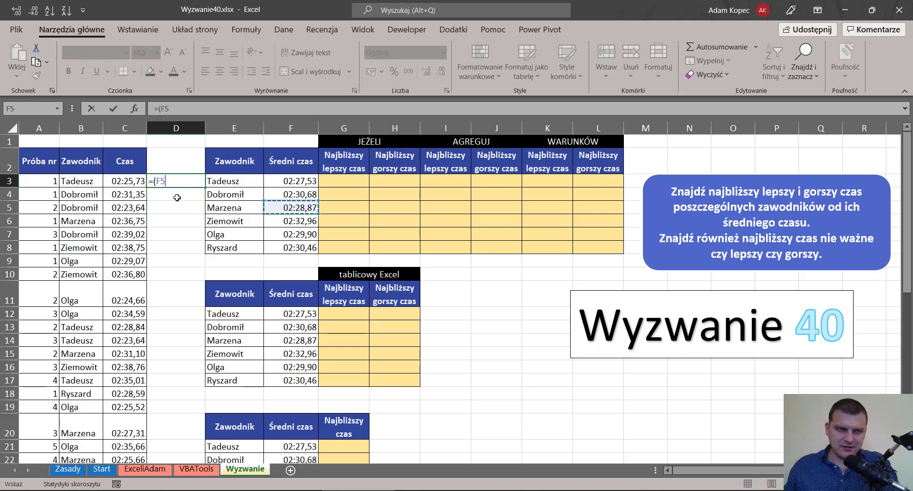
{"action": "left_click", "coordinate": [95, 181]}
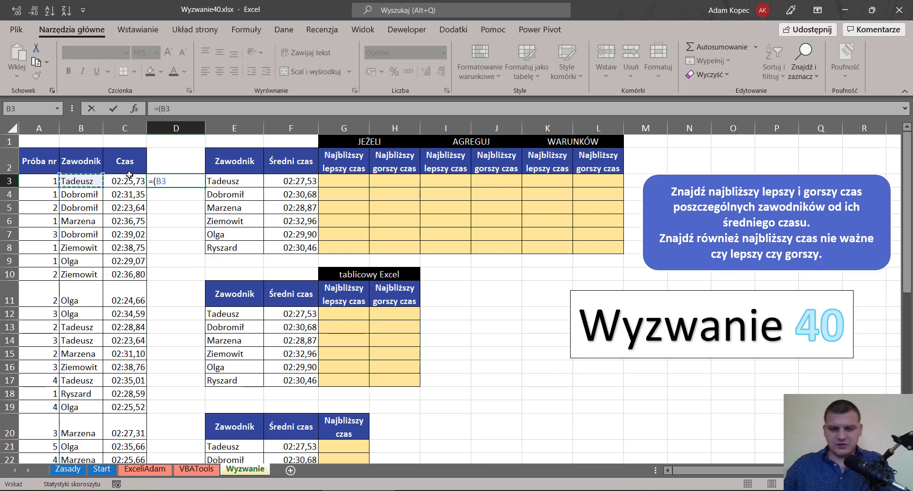
{"action": "key", "text": "ctrl+shift+Down"}
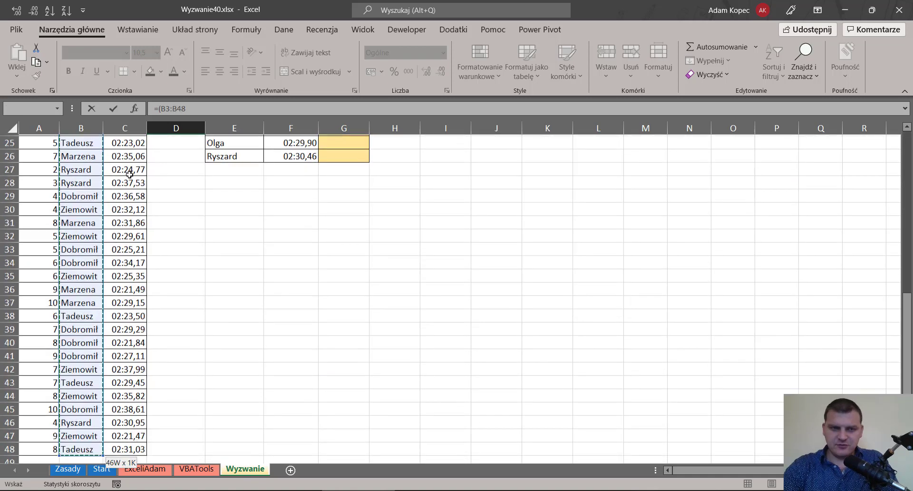
{"action": "key", "text": "ctrl+BackSpace"}
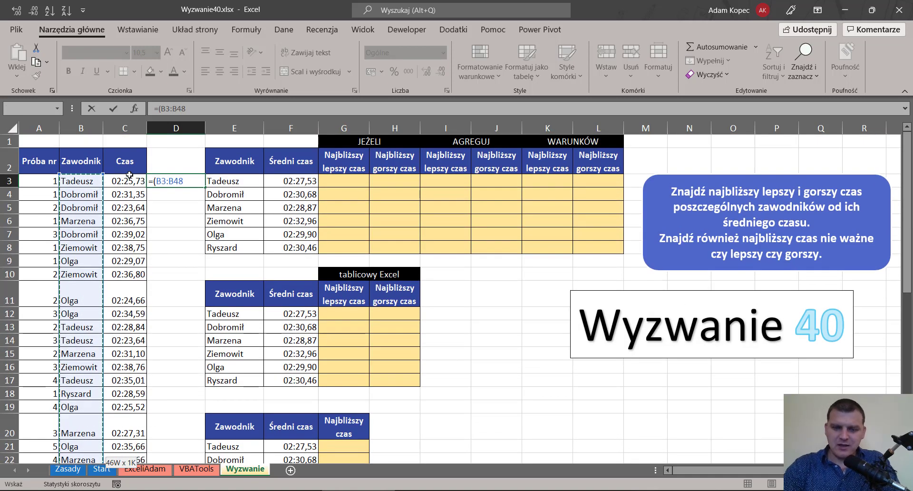
{"action": "type", "text": "="}
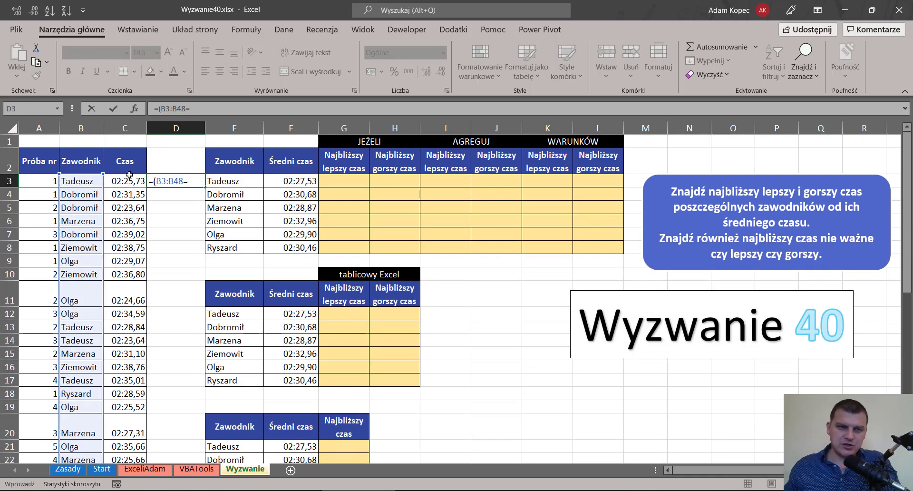
{"action": "left_click", "coordinate": [254, 181]}
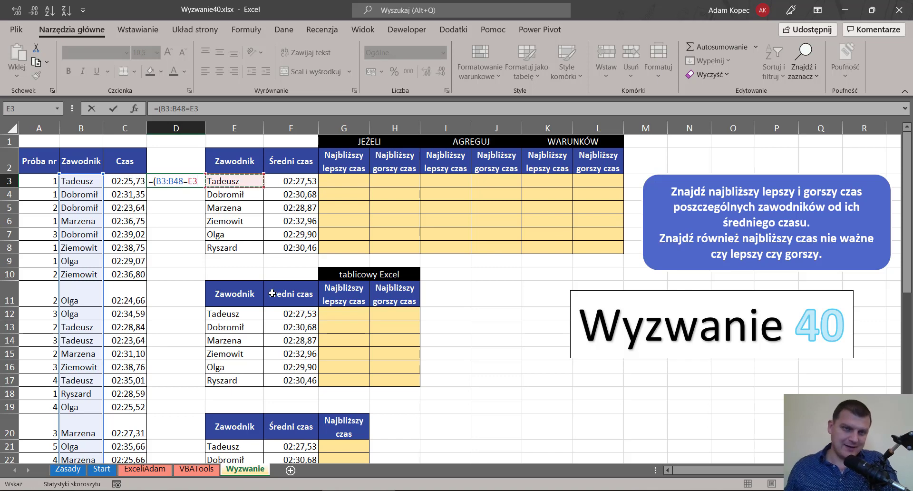
{"action": "type", "text": ")"}
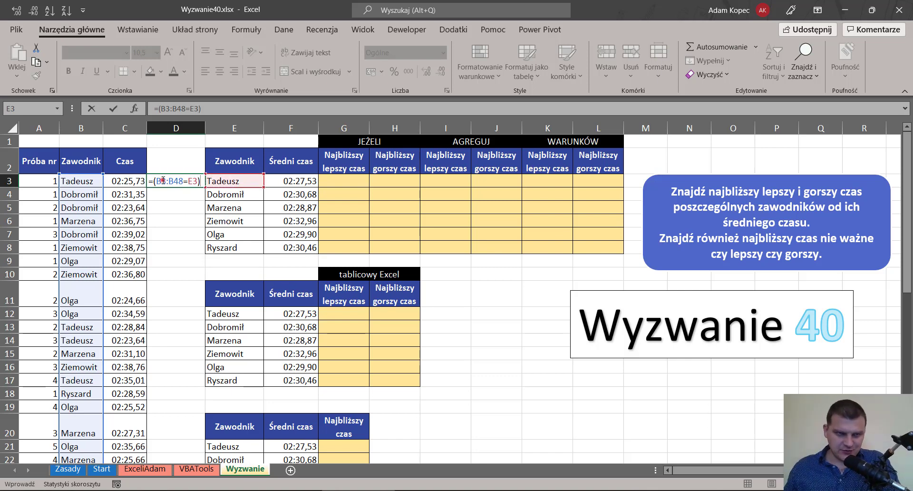
{"action": "left_click_drag", "start_coordinate": [160, 181], "coordinate": [174, 181]}
{"action": "key", "text": "F4"}
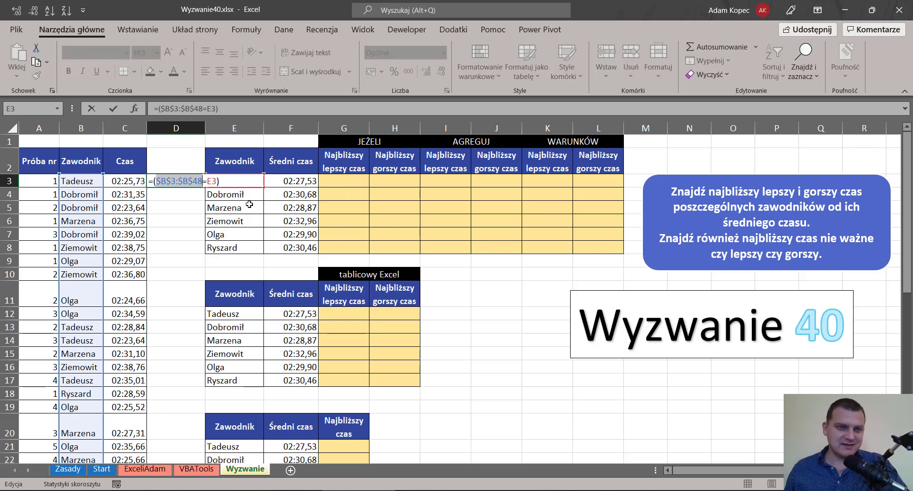
{"action": "key", "text": "Return"}
{"action": "left_click", "coordinate": [194, 179]}
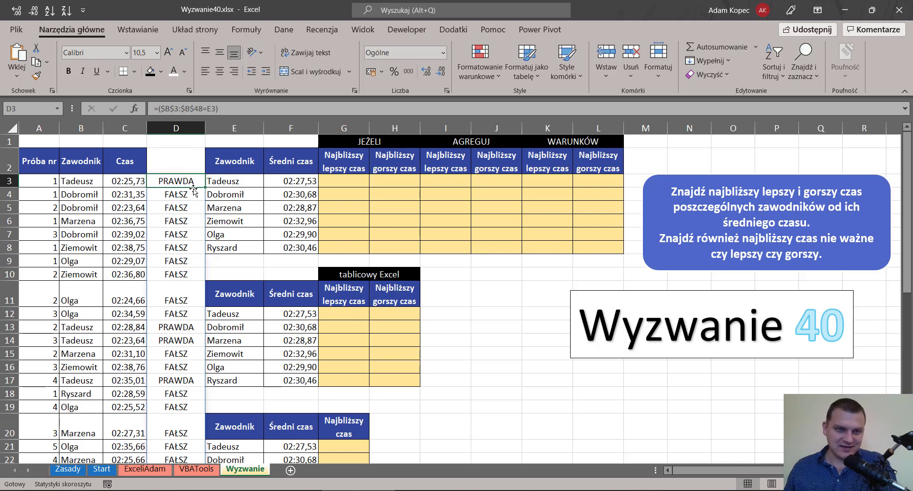
- Check Tadeusz's matching rows 13, 14 and 17 and his average time, then reopen D3
{"action": "double_click", "coordinate": [169, 183]}
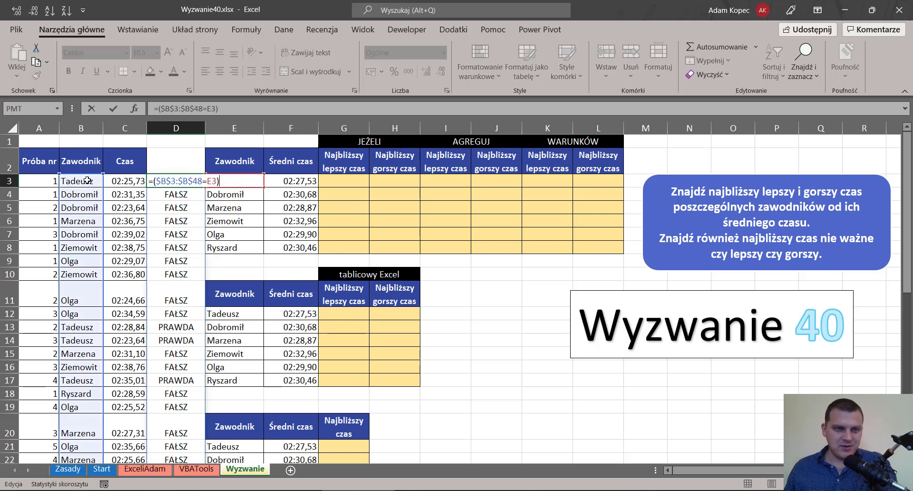
{"action": "key", "text": "Escape"}
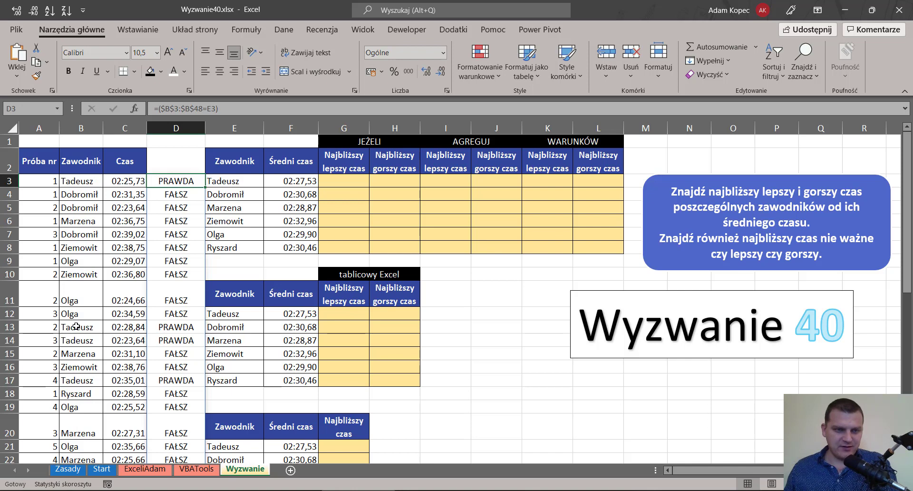
{"action": "left_click_drag", "start_coordinate": [74, 326], "coordinate": [202, 343]}
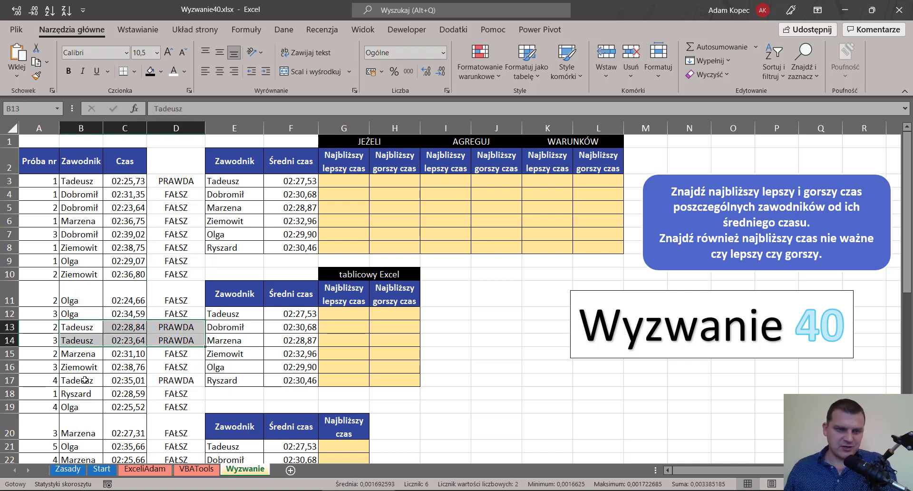
{"action": "left_click_drag", "start_coordinate": [85, 380], "coordinate": [183, 380]}
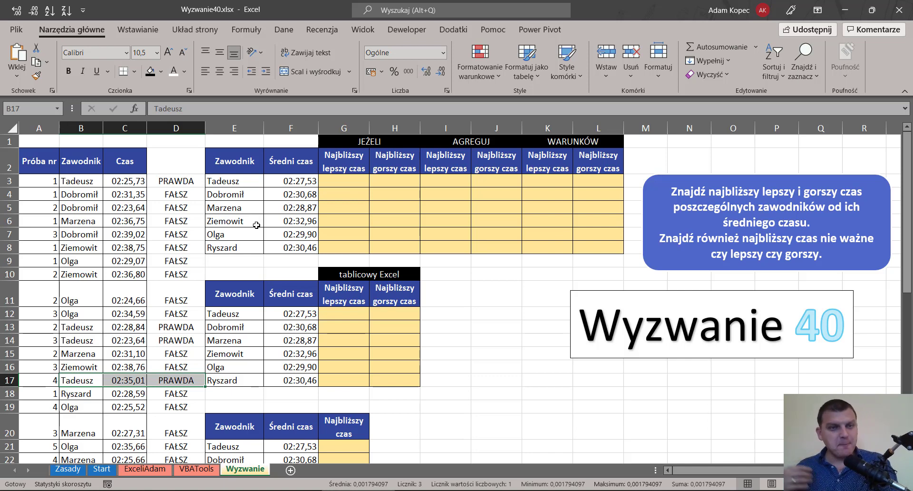
{"action": "left_click", "coordinate": [303, 182]}
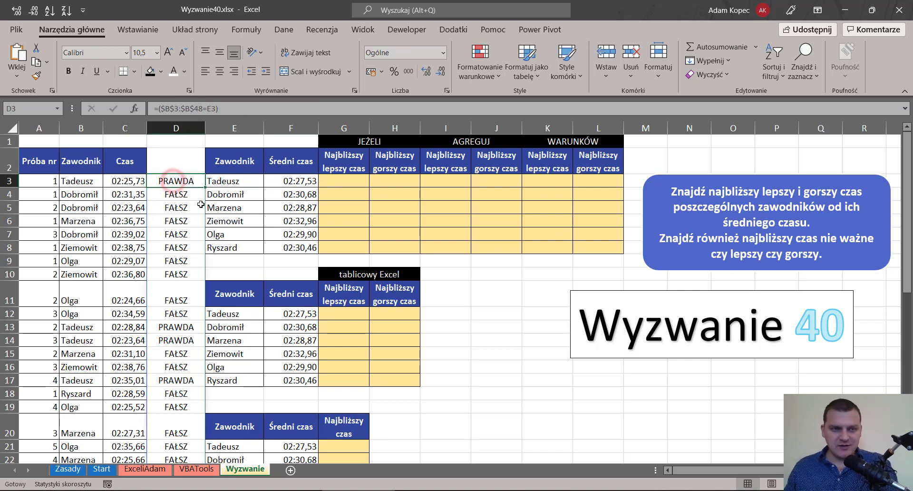
{"action": "double_click", "coordinate": [164, 179]}
{"action": "type", "text": "*("}
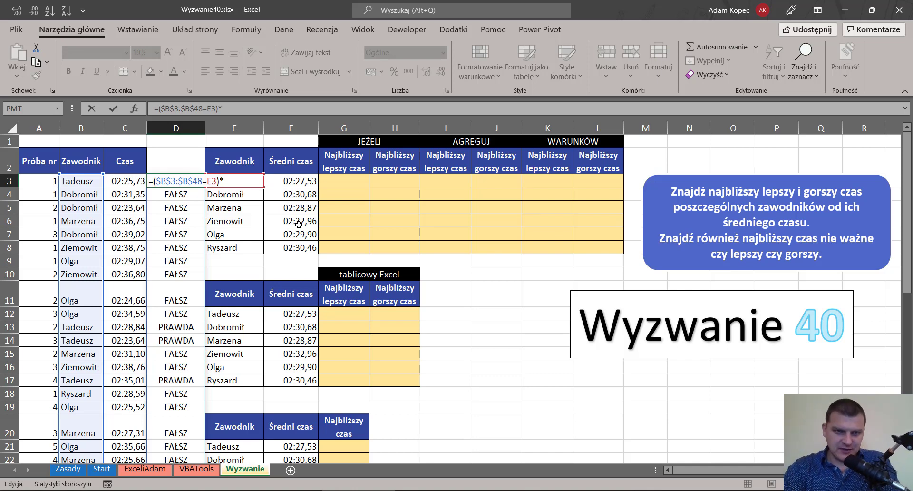
- Add the condition $C$3:$C$48<F3, making D3 =($B$3:$B$48=E3)*($C$3:$C$48<F3)
{"action": "left_click", "coordinate": [132, 181]}
{"action": "key", "text": "ctrl+shift+Down"}
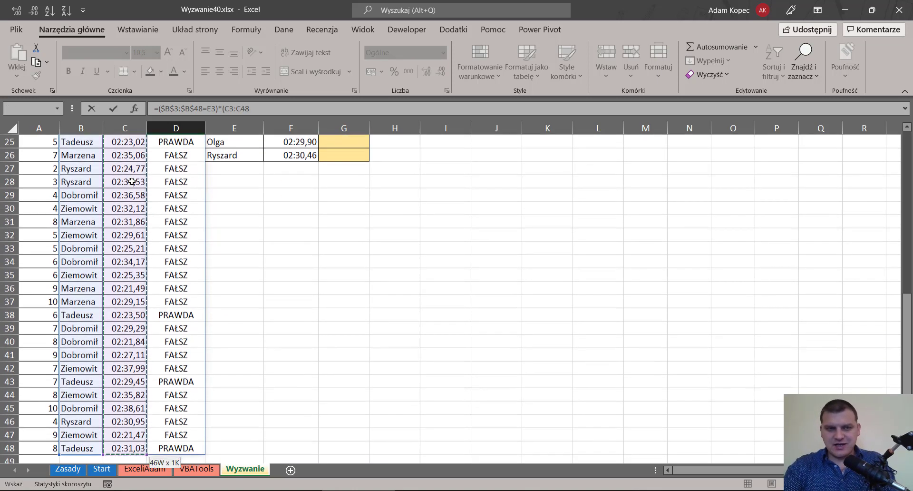
{"action": "key", "text": "ctrl+BackSpace"}
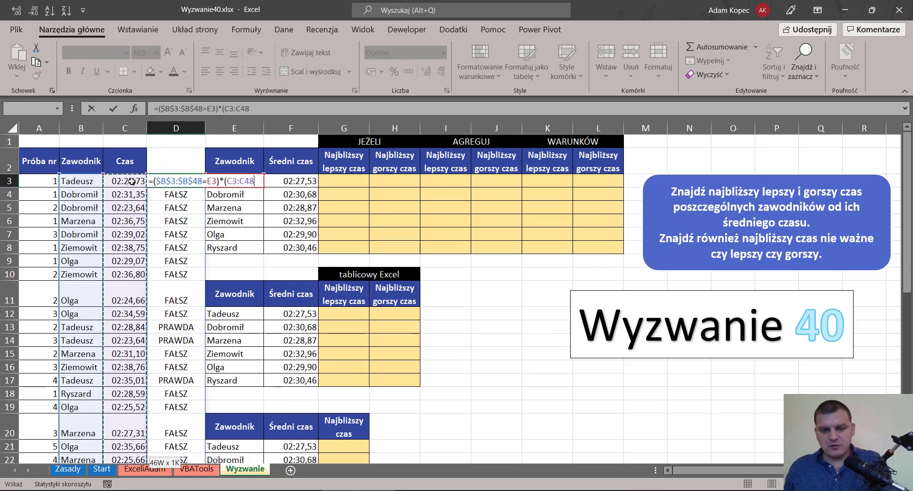
{"action": "type", "text": "<"}
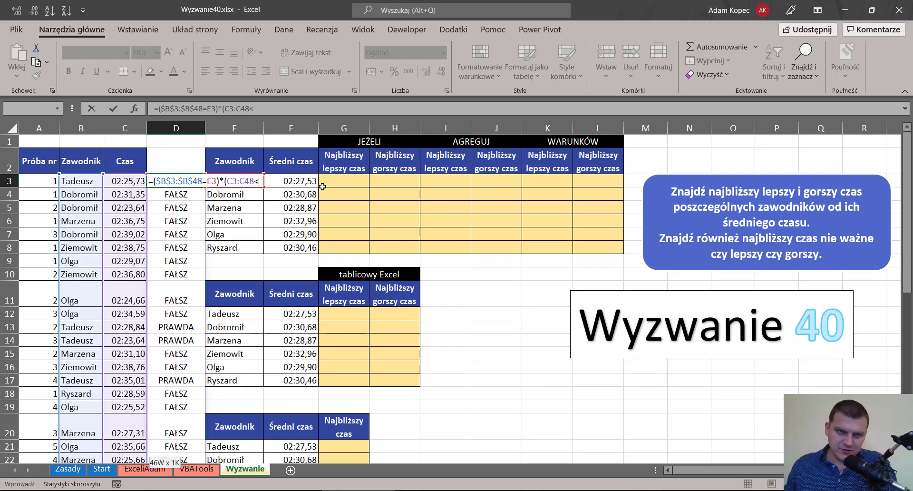
{"action": "left_click", "coordinate": [305, 181]}
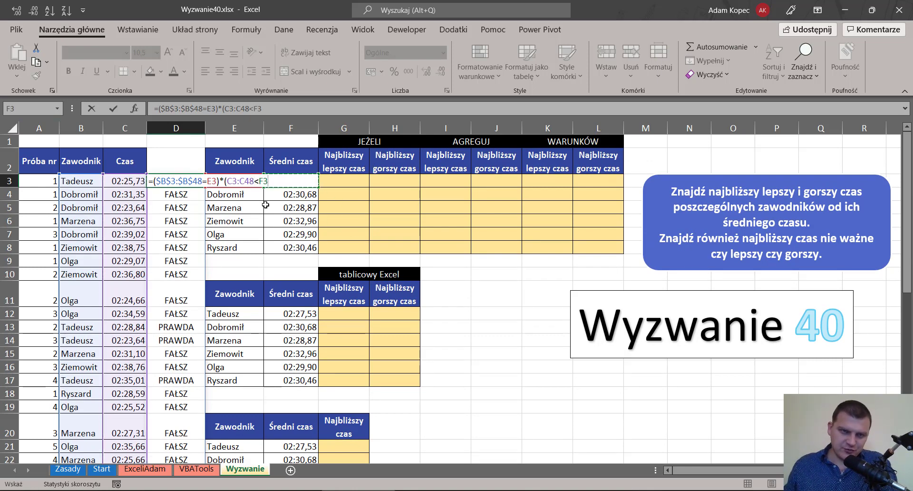
{"action": "type", "text": ")"}
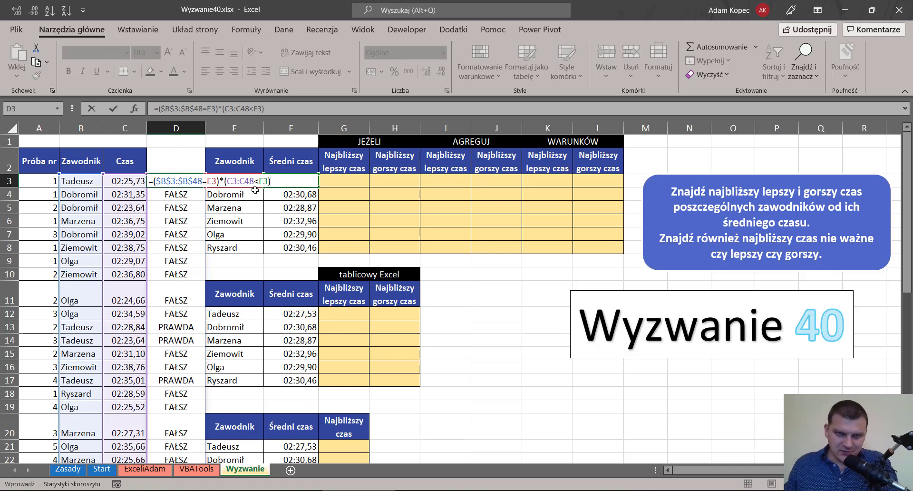
{"action": "left_click", "coordinate": [233, 181]}
{"action": "key", "text": "F4"}
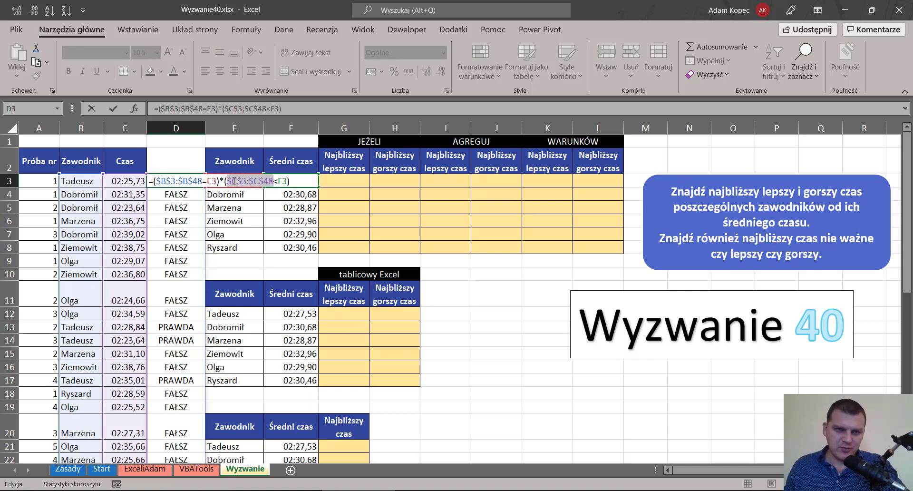
{"action": "left_click", "coordinate": [284, 180]}
{"action": "left_click", "coordinate": [208, 181]}
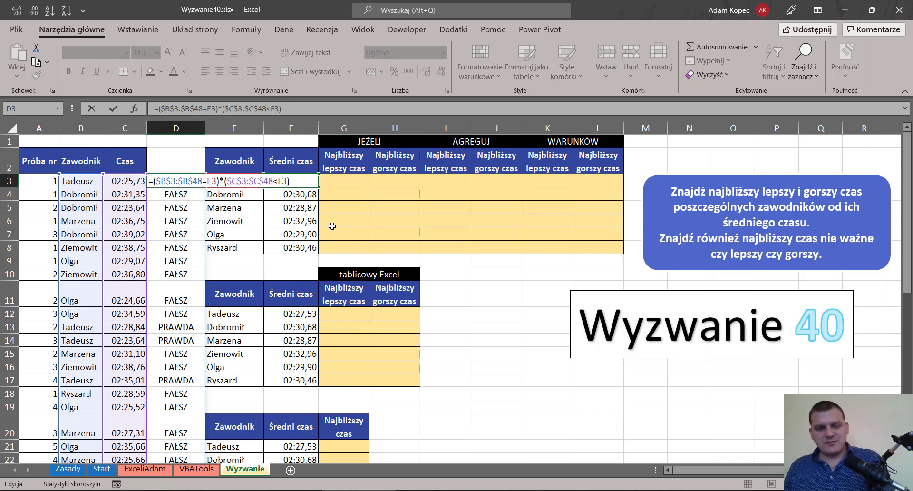
{"action": "left_click", "coordinate": [345, 183]}
{"action": "left_click_drag", "start_coordinate": [345, 182], "coordinate": [339, 233]}
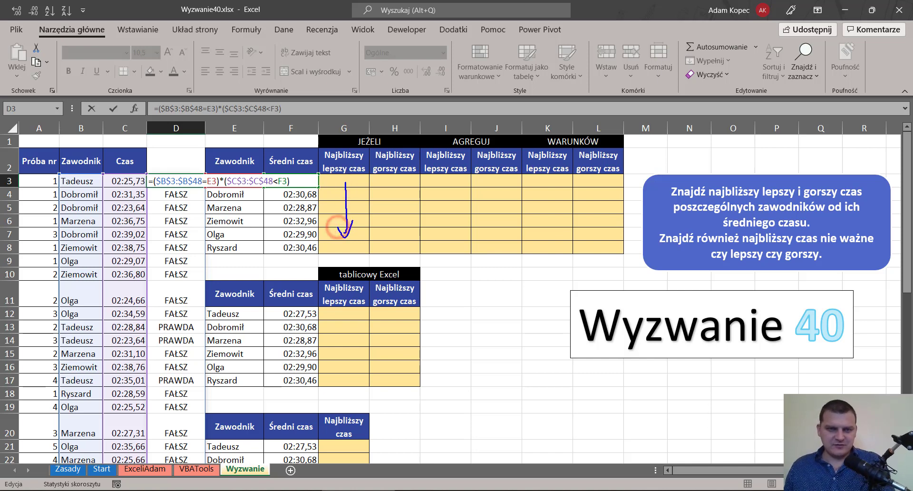
{"action": "key", "text": "Return"}
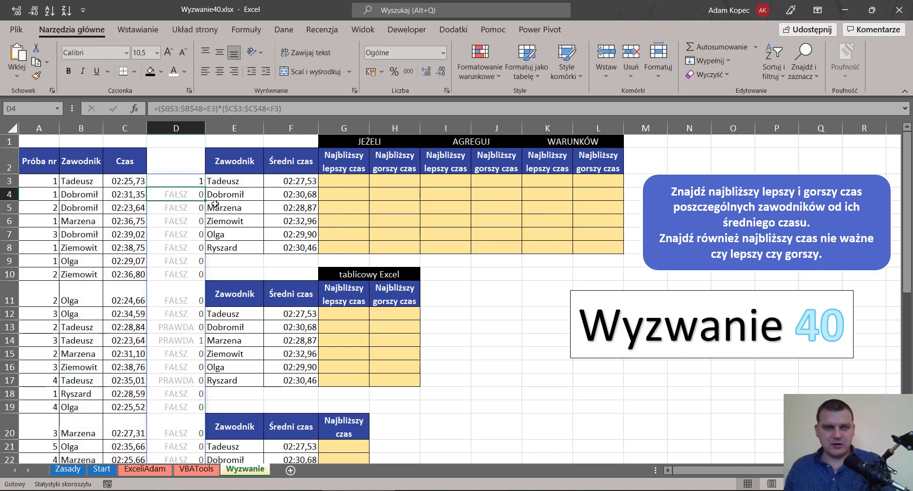
- Close the Help pane that opened and review the ranges referenced by D3's formula
{"action": "left_click", "coordinate": [188, 181]}
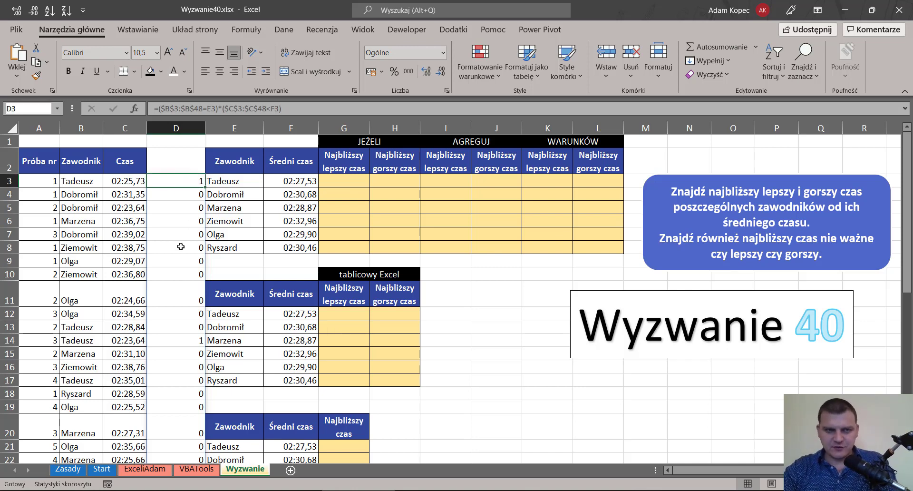
{"action": "key", "text": "F1"}
{"action": "left_click", "coordinate": [899, 134]}
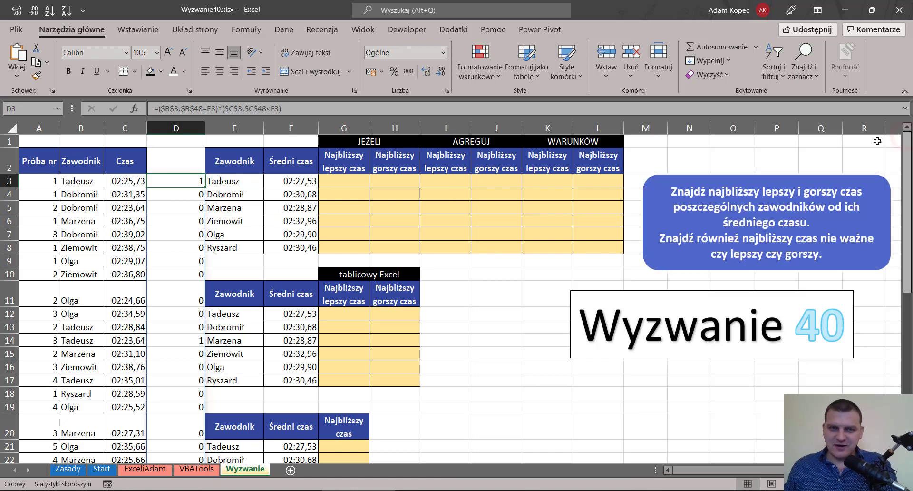
{"action": "key", "text": "F2"}
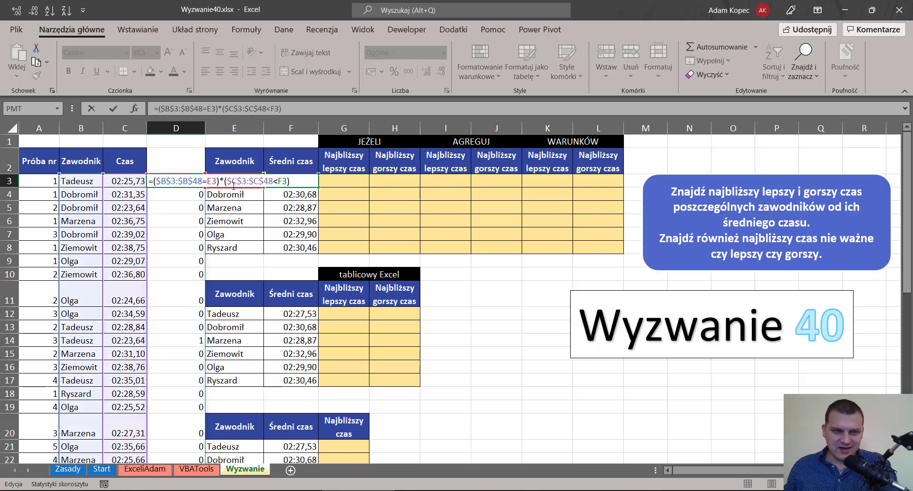
{"action": "key", "text": "Escape"}
{"action": "left_click", "coordinate": [196, 181]}
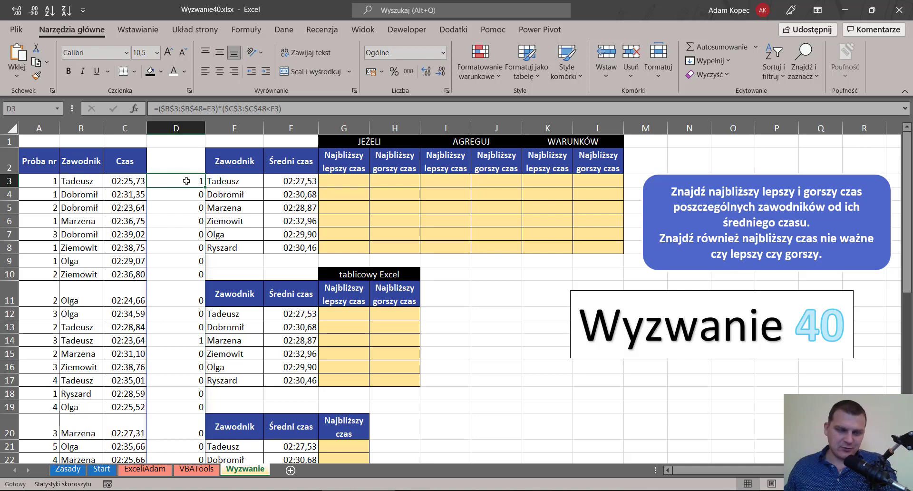
{"action": "left_click_drag", "start_coordinate": [81, 183], "coordinate": [183, 181]}
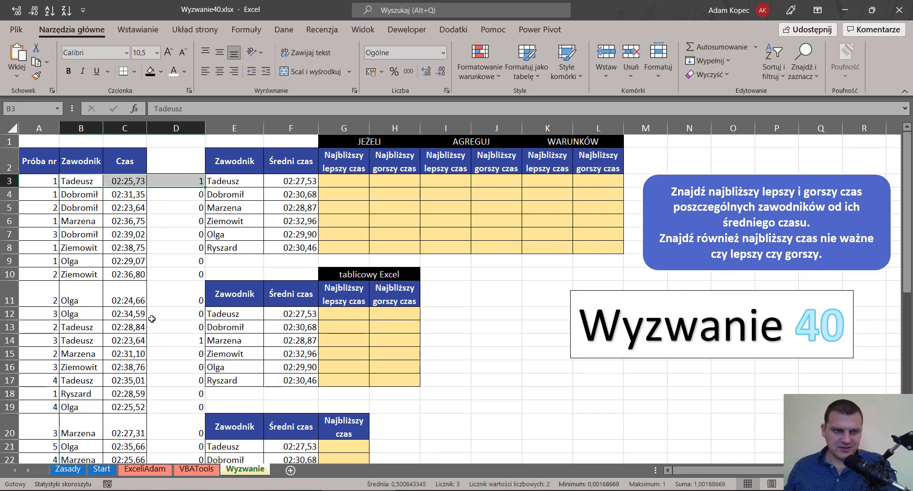
{"action": "left_click_drag", "start_coordinate": [82, 326], "coordinate": [201, 338]}
{"action": "left_click", "coordinate": [82, 327]}
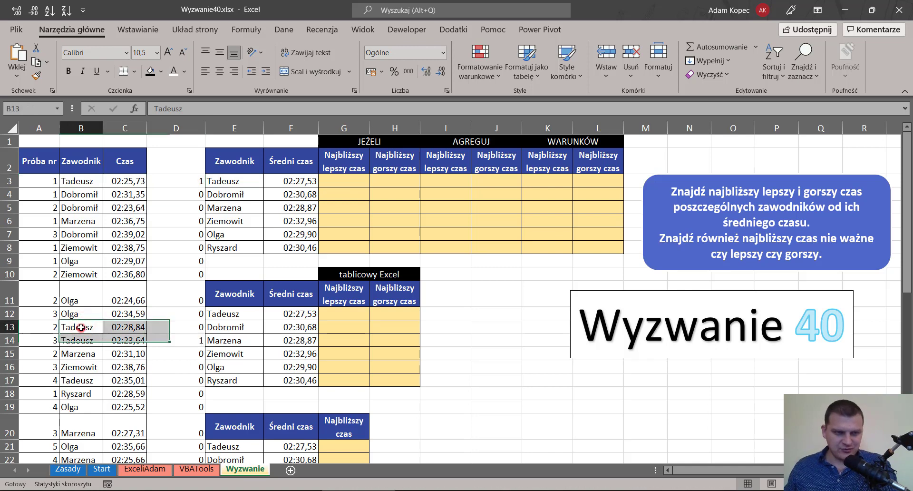
{"action": "left_click_drag", "start_coordinate": [82, 327], "coordinate": [188, 328]}
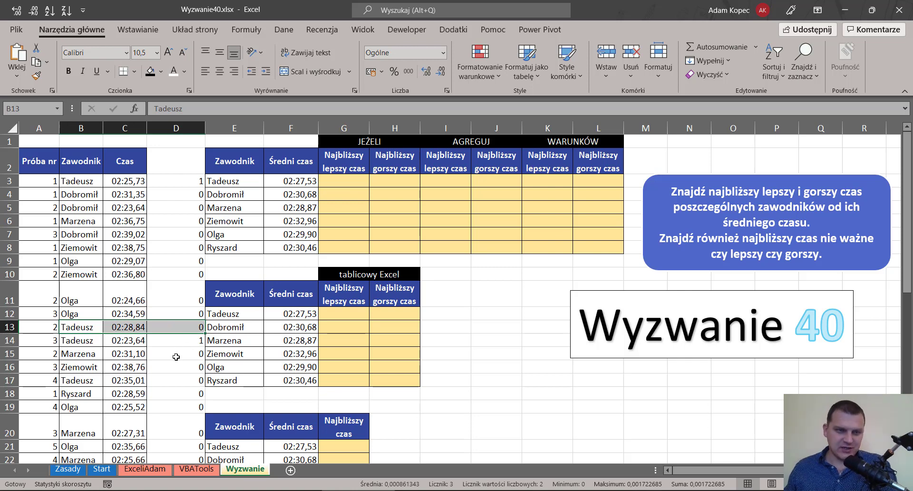
{"action": "left_click_drag", "start_coordinate": [81, 340], "coordinate": [193, 340]}
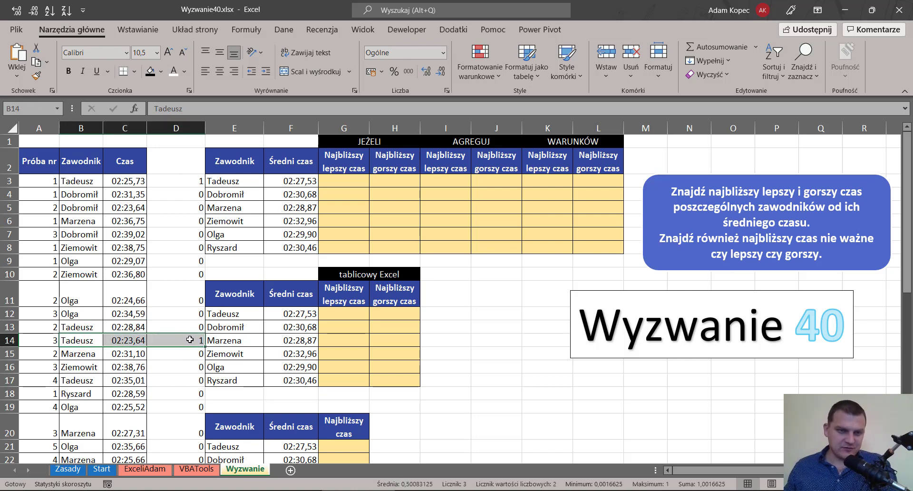
{"action": "left_click", "coordinate": [190, 181]}
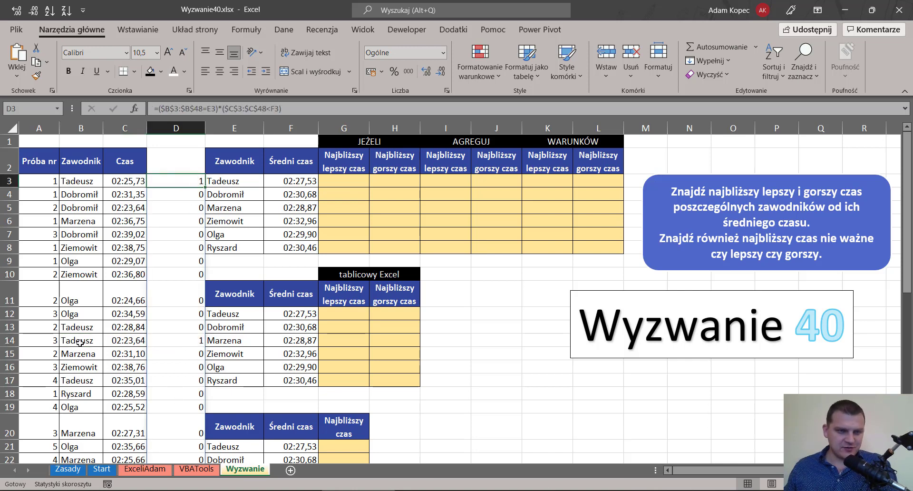
{"action": "left_click_drag", "start_coordinate": [79, 341], "coordinate": [189, 339]}
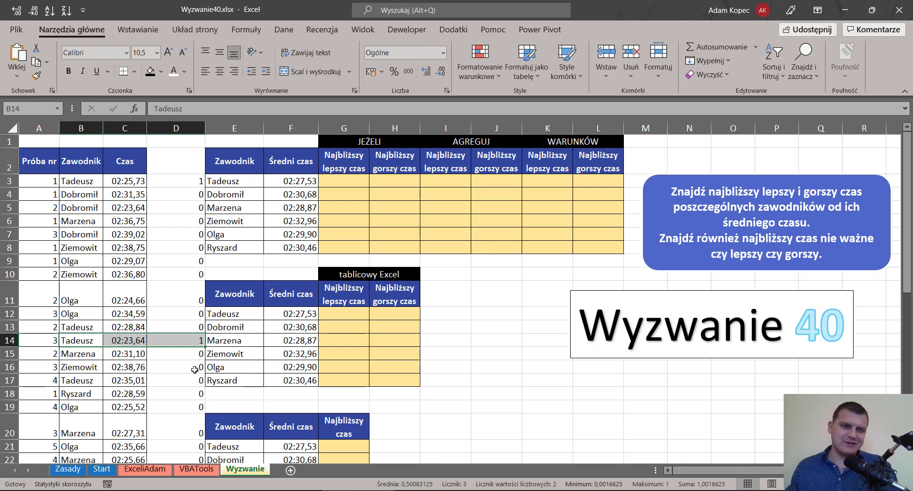
{"action": "left_click", "coordinate": [194, 180]}
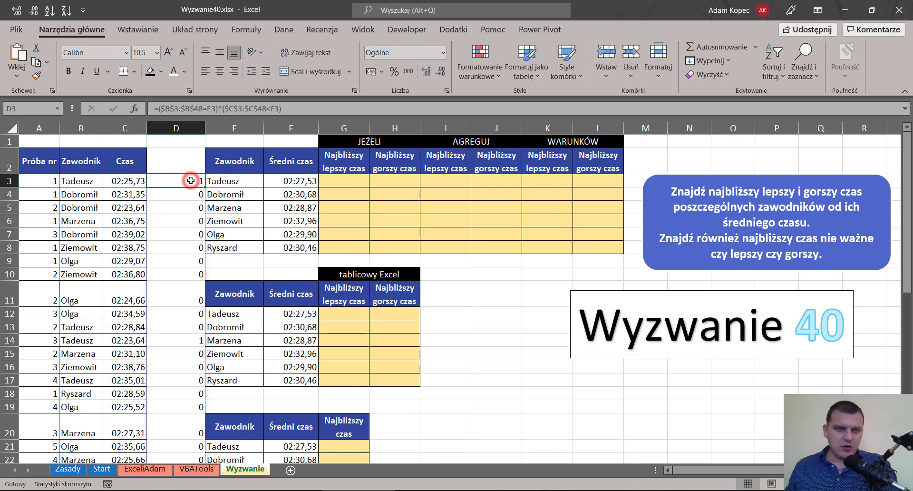
{"action": "key", "text": "F2"}
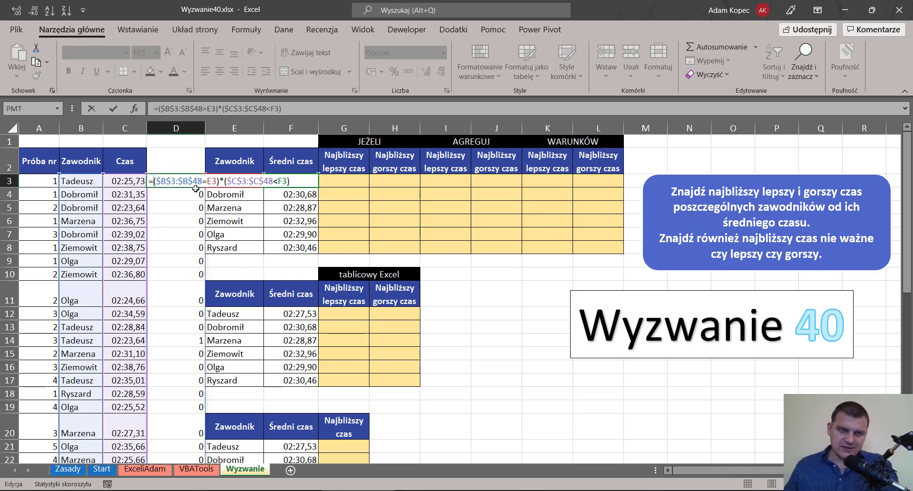
- Wrap D3's test in JEŻELI with C3:C48 as the true value, returning Tadeusz's faster times
{"action": "type", "text": "je"}
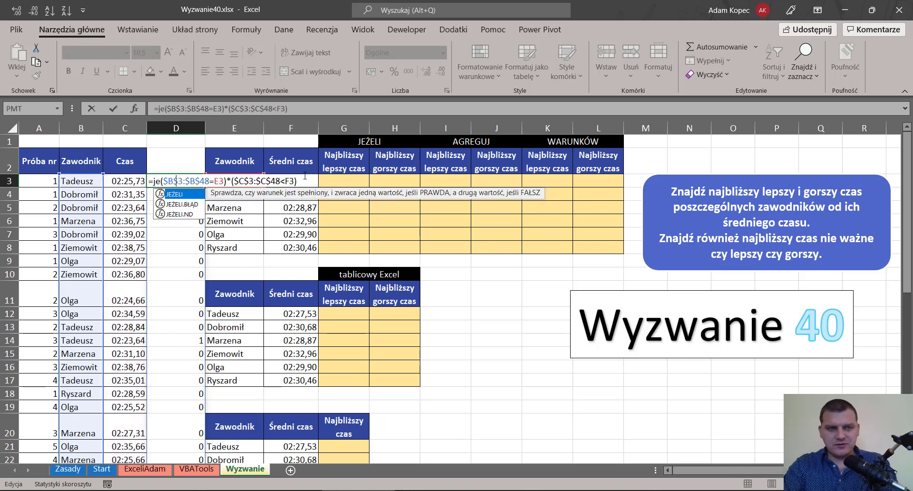
{"action": "key", "text": "Tab"}
{"action": "type", "text": "("}
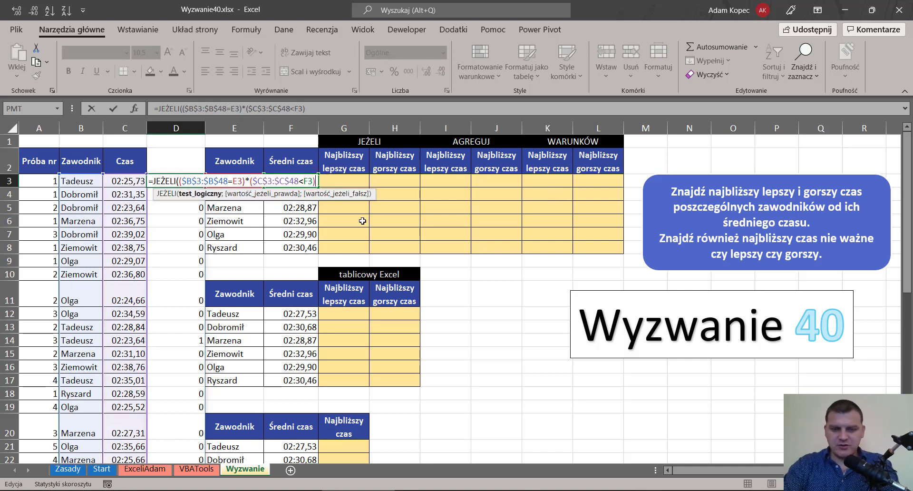
{"action": "type", "text": ";"}
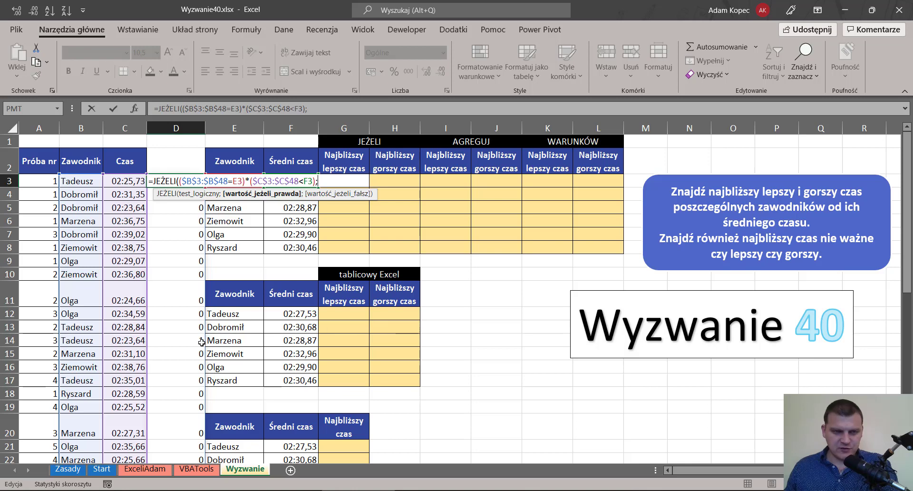
{"action": "left_click", "coordinate": [124, 179]}
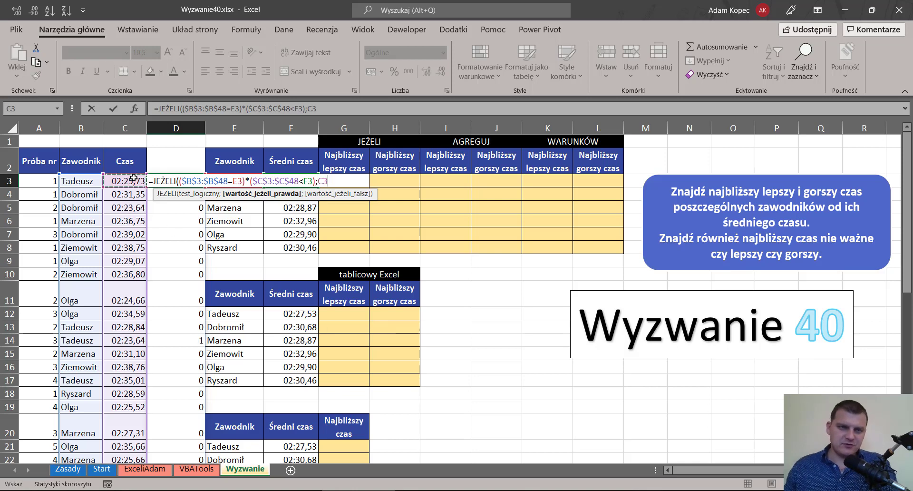
{"action": "key", "text": "ctrl+shift+Down"}
{"action": "scroll", "coordinate": [133, 178], "scroll_direction": "up", "scroll_amount": 5}
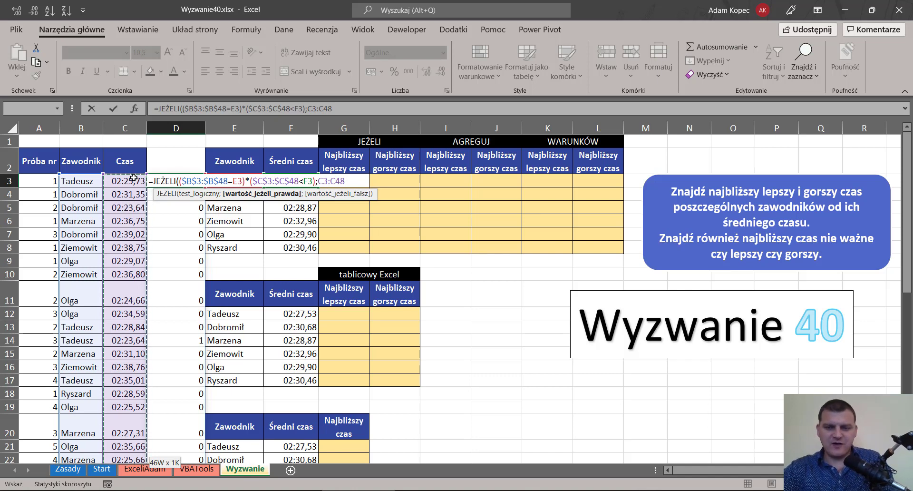
{"action": "type", "text": ")"}
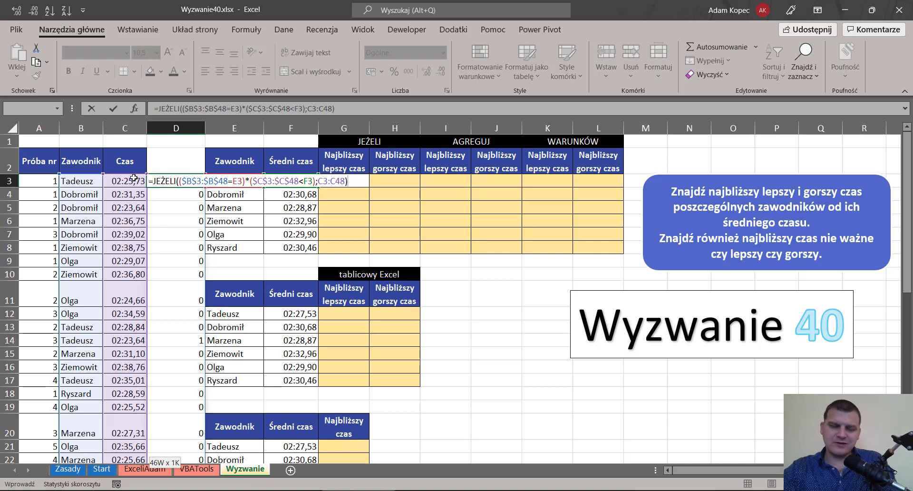
{"action": "key", "text": "ctrl+Return"}
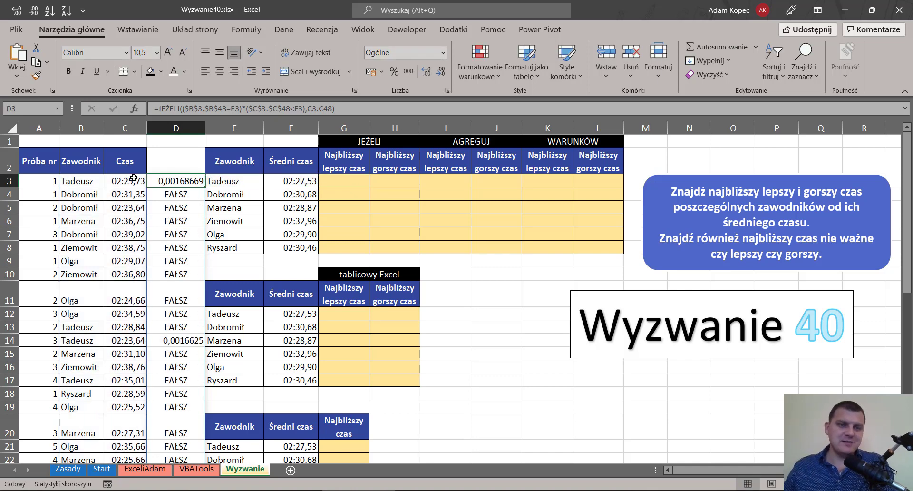
- Make D3's returned range absolute so the formula uses $C$3:$C$48
{"action": "left_click_drag", "start_coordinate": [195, 194], "coordinate": [175, 332]}
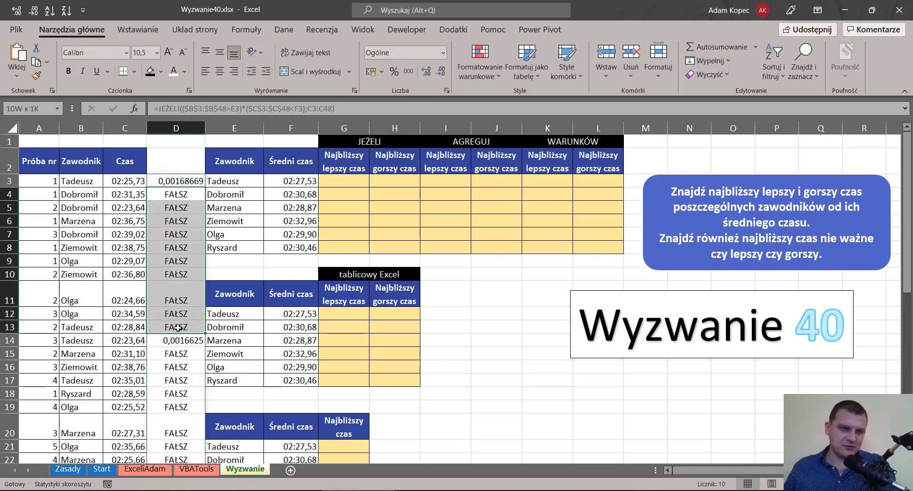
{"action": "left_click", "coordinate": [187, 181]}
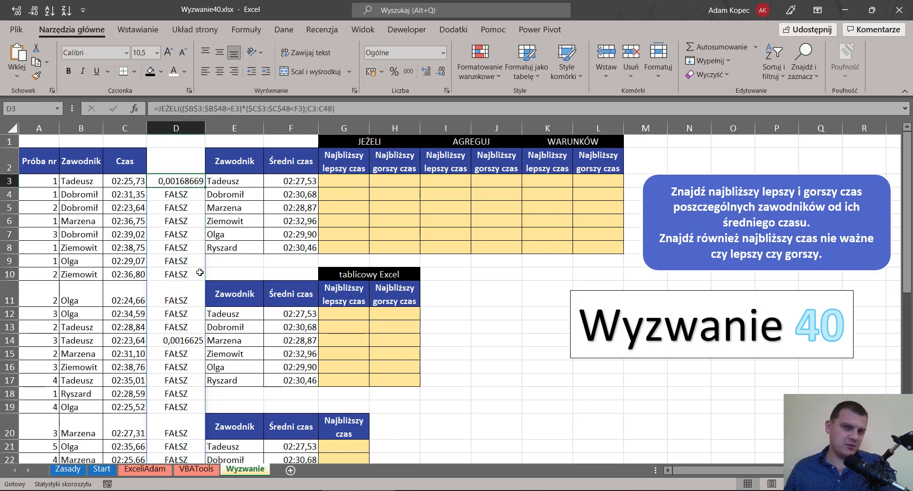
{"action": "key", "text": "F2"}
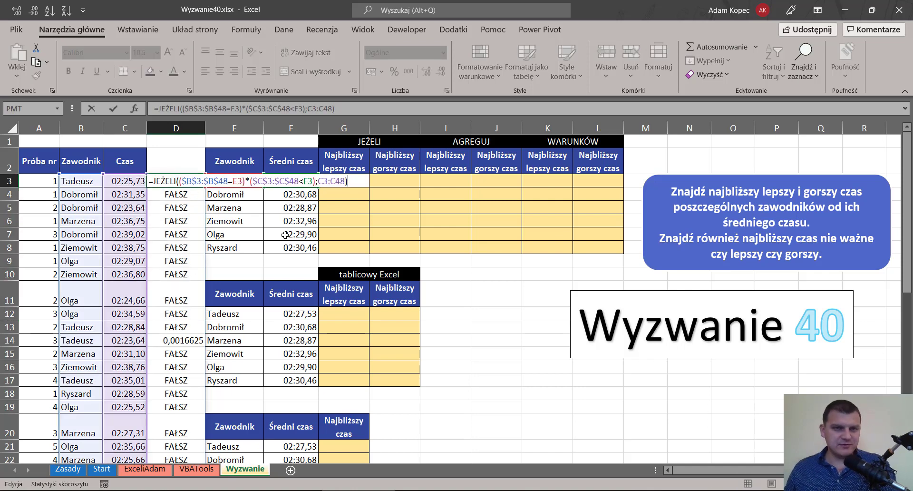
{"action": "left_click", "coordinate": [332, 181]}
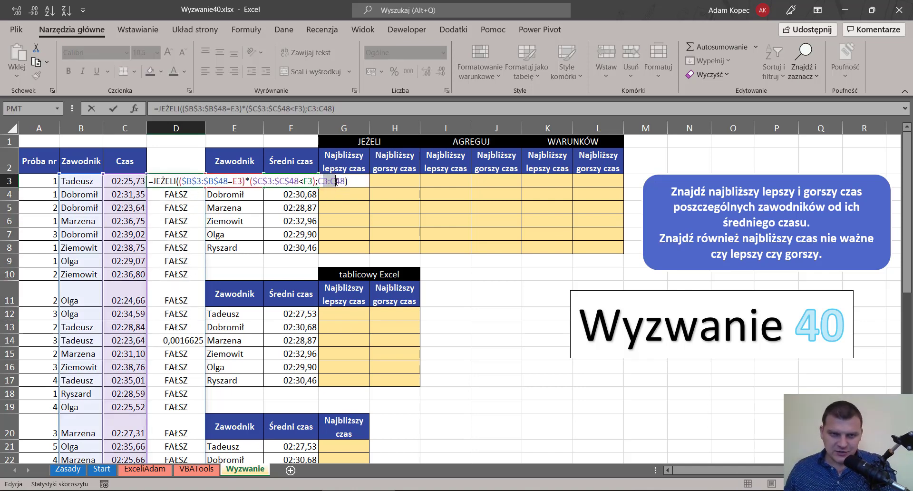
{"action": "key", "text": "F4"}
{"action": "key", "text": "Return"}
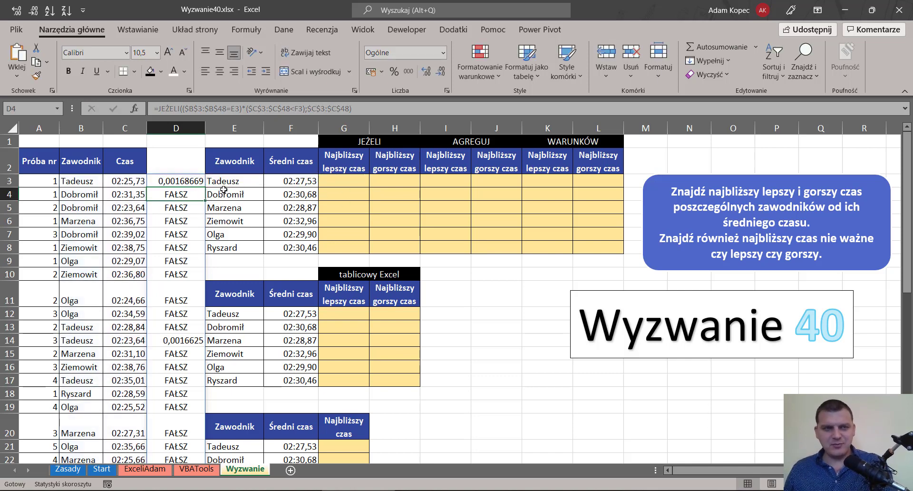
- Select the whole JEŻELI expression in D3's formula for reuse in G3
{"action": "left_click", "coordinate": [190, 182]}
{"action": "key", "text": "F2"}
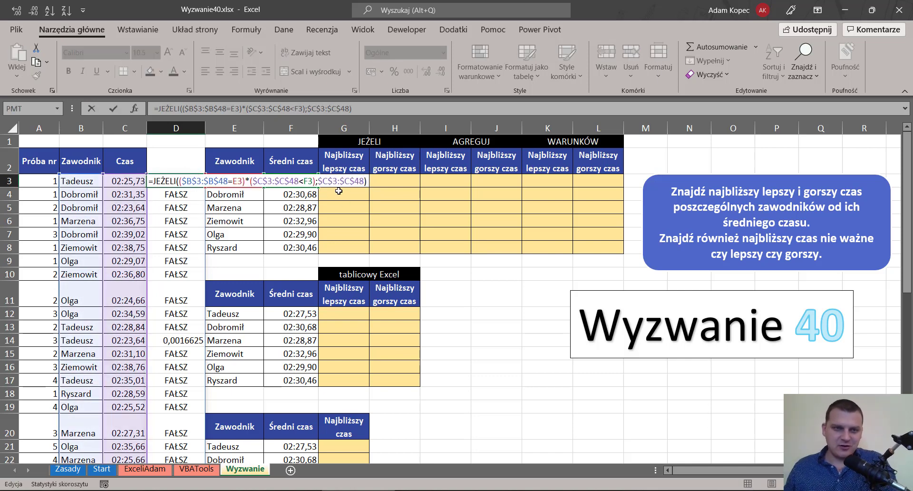
{"action": "left_click_drag", "start_coordinate": [153, 181], "coordinate": [369, 181]}
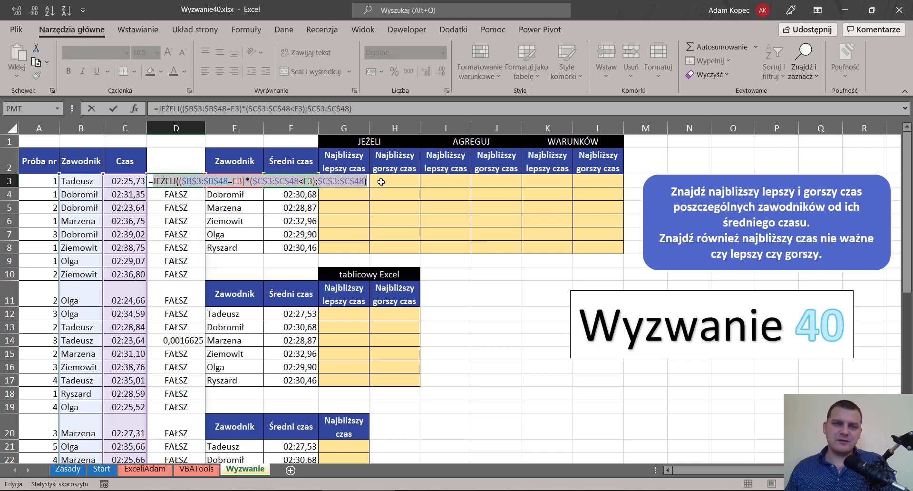
{"action": "key", "text": "ctrl+Return"}
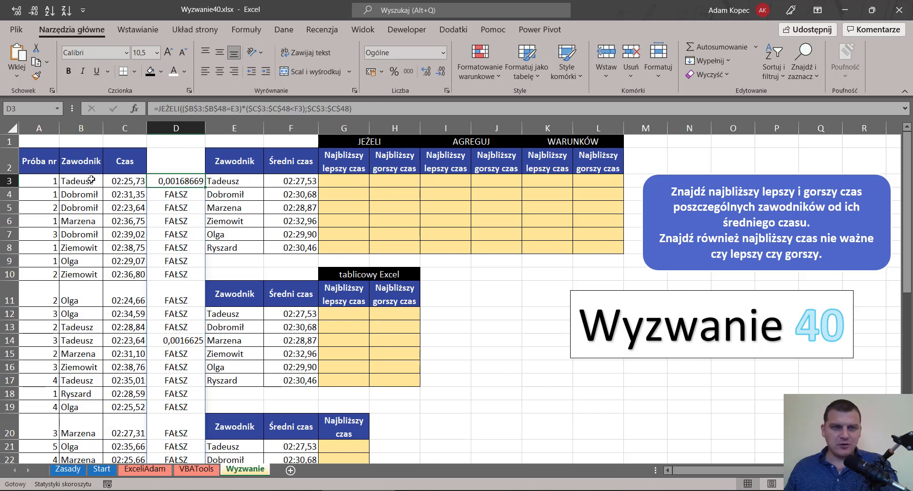
{"action": "left_click", "coordinate": [347, 183]}
- Enter =MAX(JEŻELI(($B$3:$B$48=E3)*($C$3:$C$48<F3);$C$3:$C$48)) in G3, giving 02:25,73
{"action": "type", "text": "="}
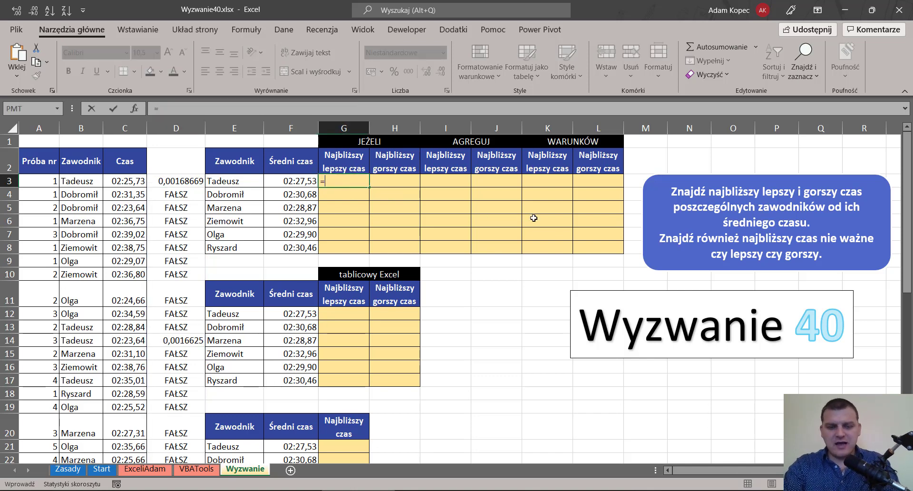
{"action": "type", "text": "JEŻELI(($B$3:$B$48=E3)*($C$3:$C$48<F3);$C$3:$C$48)"}
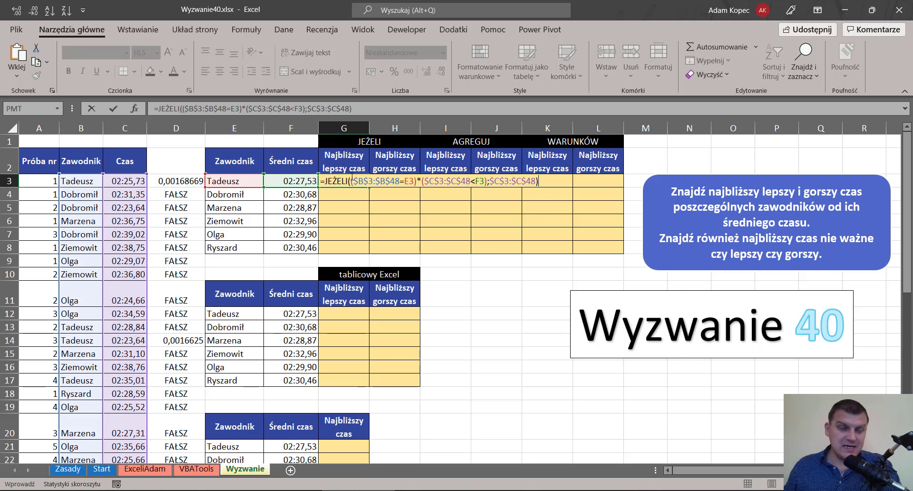
{"action": "left_click", "coordinate": [473, 180]}
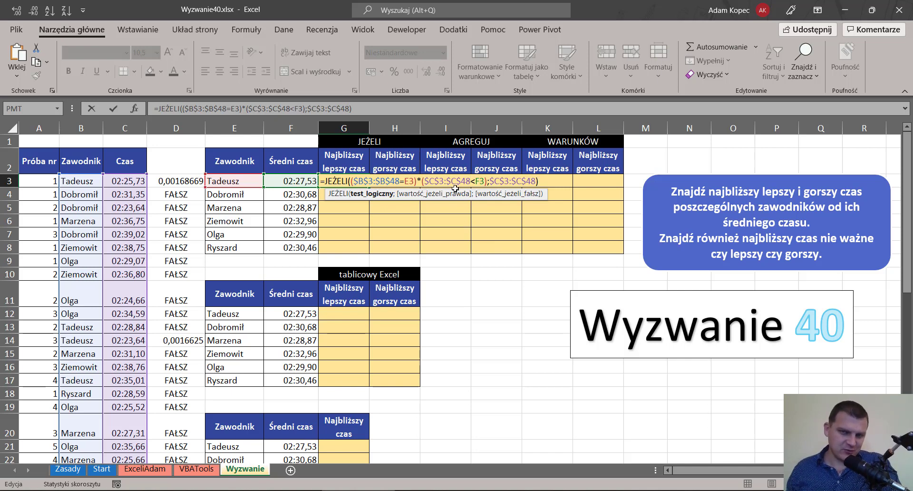
{"action": "left_click", "coordinate": [326, 181]}
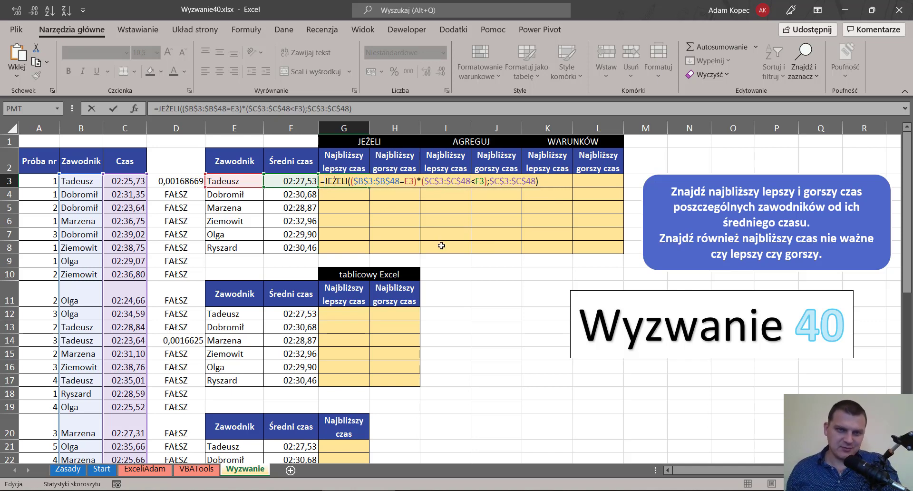
{"action": "type", "text": "MAX("}
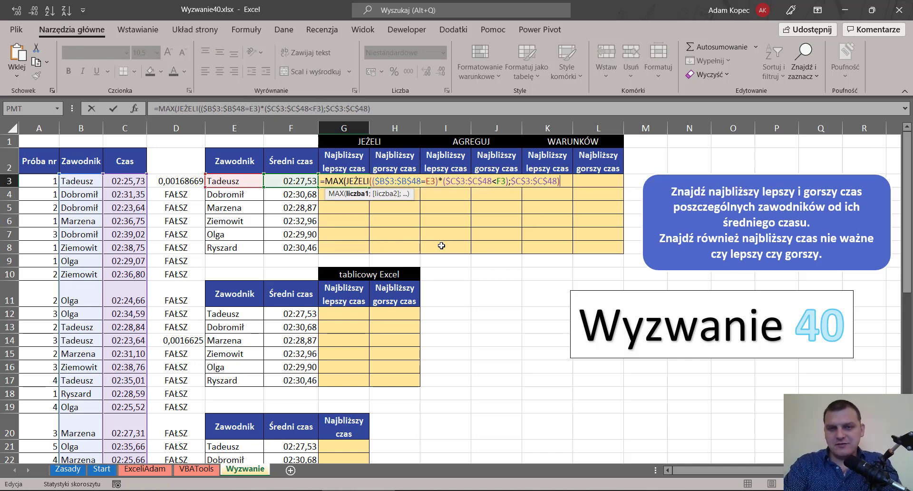
{"action": "type", "text": ")"}
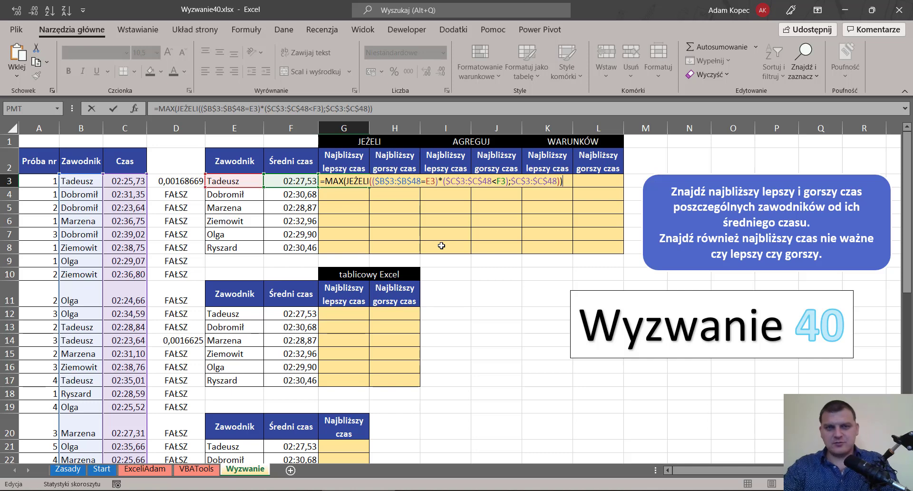
{"action": "key", "text": "ctrl+Return"}
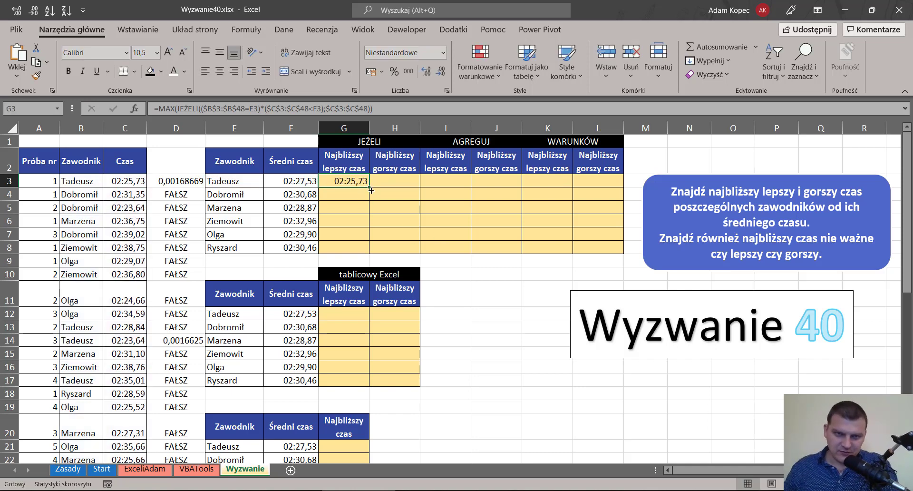
- Fill G3's formula down to G8 and verify the references in G8
{"action": "left_click_drag", "start_coordinate": [371, 190], "coordinate": [371, 264]}
{"action": "key", "text": "ctrl+z"}
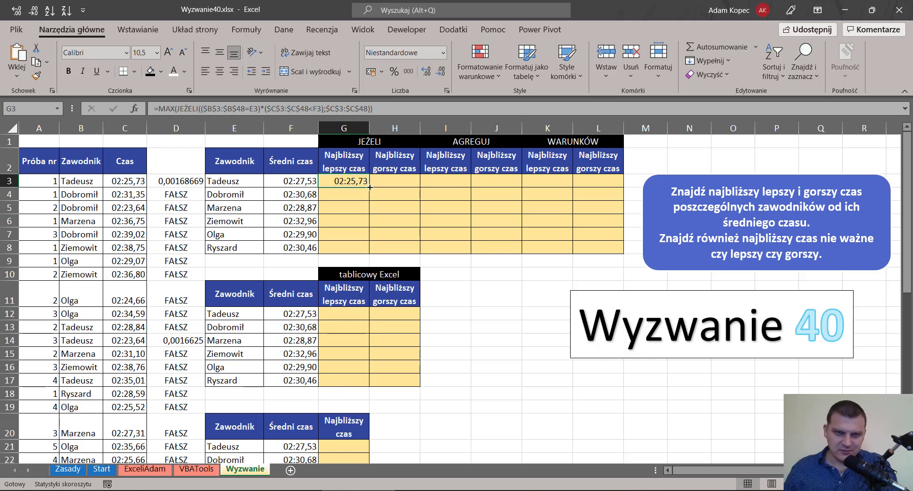
{"action": "left_click_drag", "start_coordinate": [370, 187], "coordinate": [357, 247]}
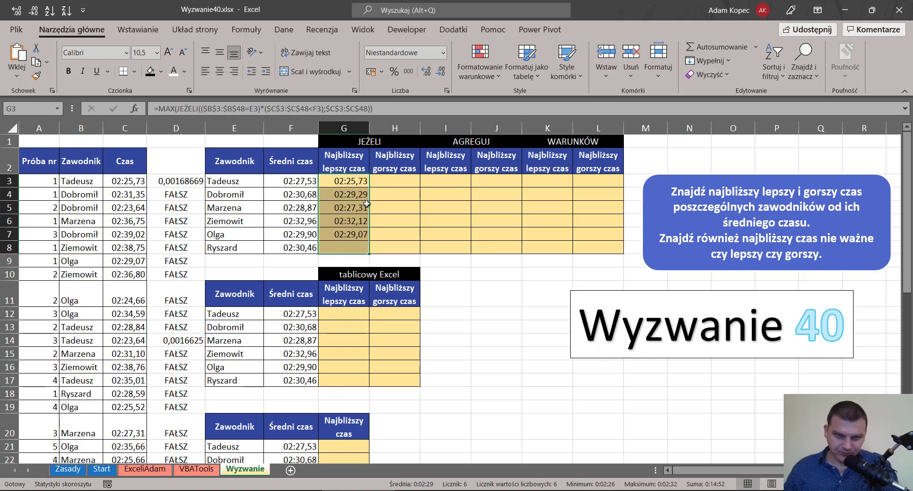
{"action": "double_click", "coordinate": [356, 246]}
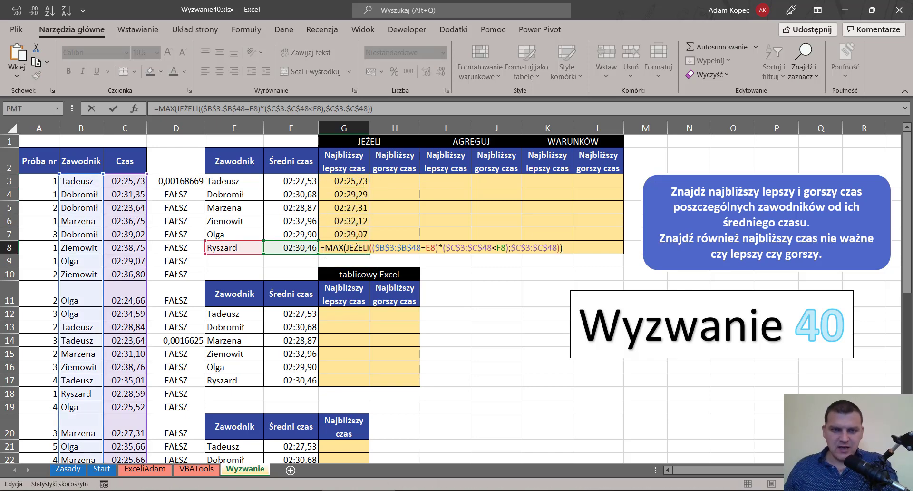
{"action": "key", "text": "Escape"}
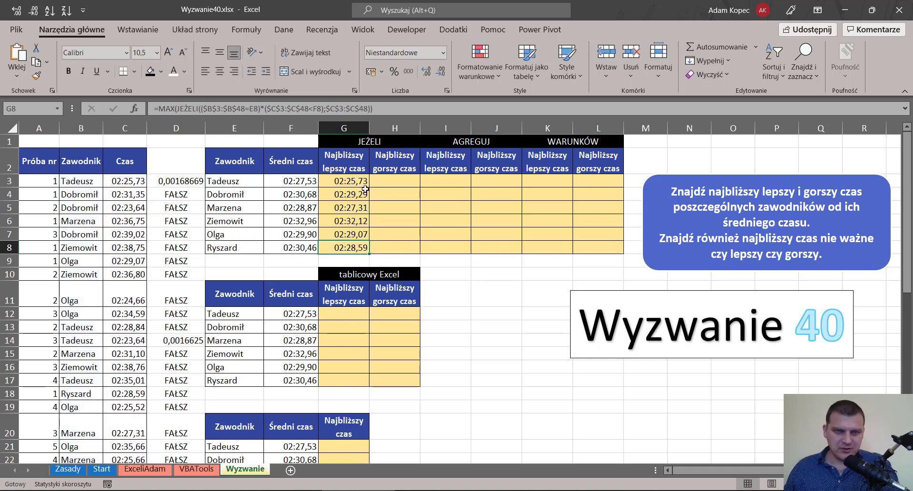
{"action": "left_click", "coordinate": [352, 180]}
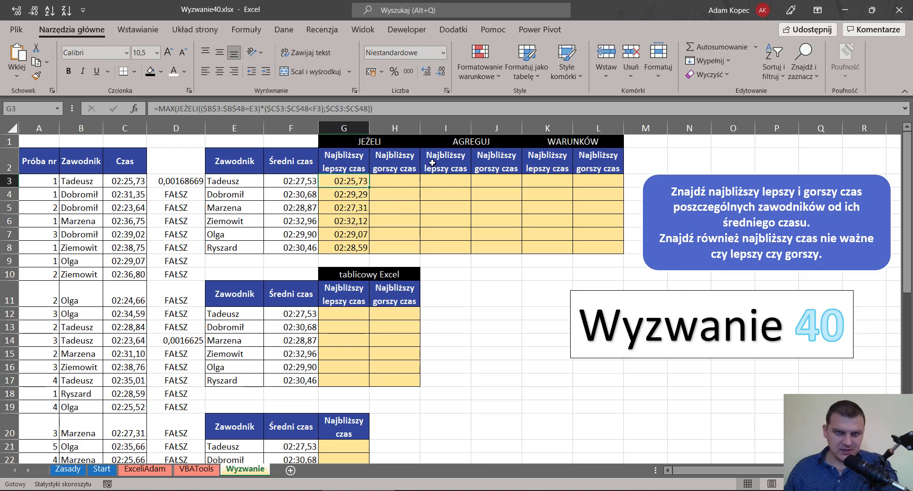
{"action": "key", "text": "F2"}
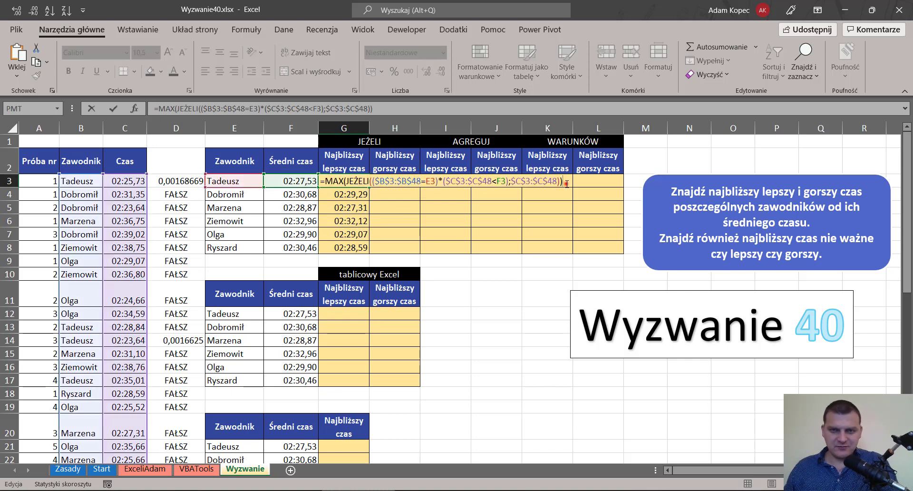
- Build H3's nearest worse time using MIN and > instead of MAX and <, filled to H8
{"action": "left_click_drag", "start_coordinate": [567, 184], "coordinate": [322, 183]}
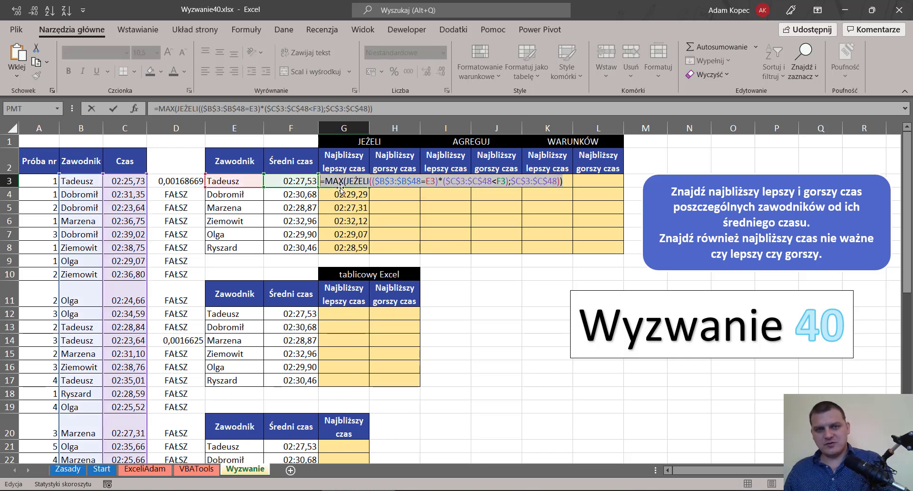
{"action": "key", "text": "ctrl+c"}
{"action": "key", "text": "Escape"}
{"action": "left_click", "coordinate": [414, 181]}
{"action": "key", "text": "ctrl+v"}
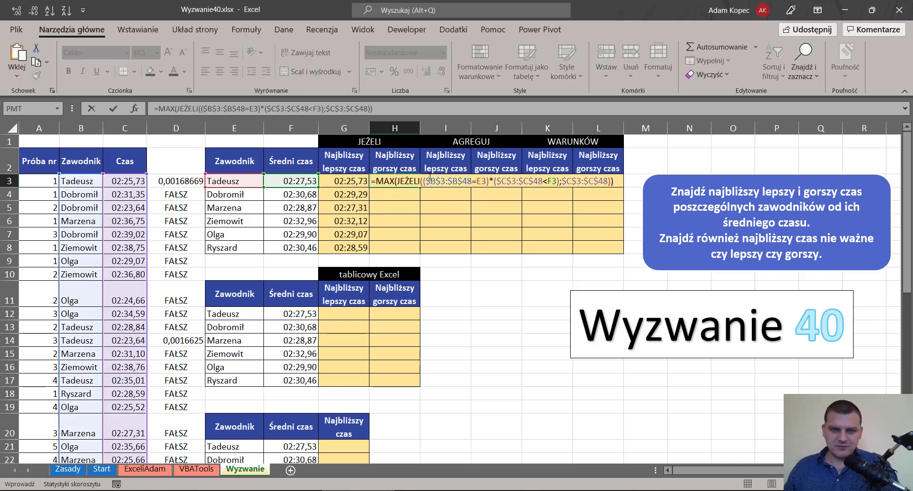
{"action": "left_click", "coordinate": [543, 181]}
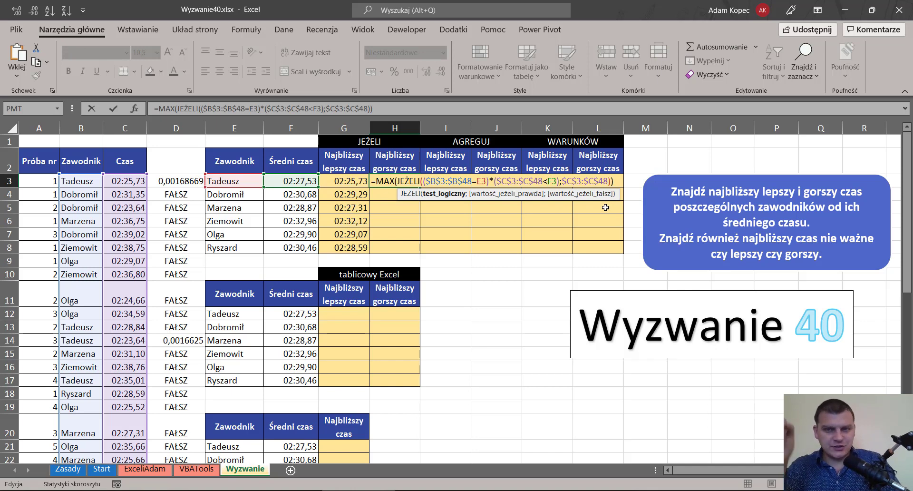
{"action": "key", "text": "BackSpace"}
{"action": "type", "text": ">"}
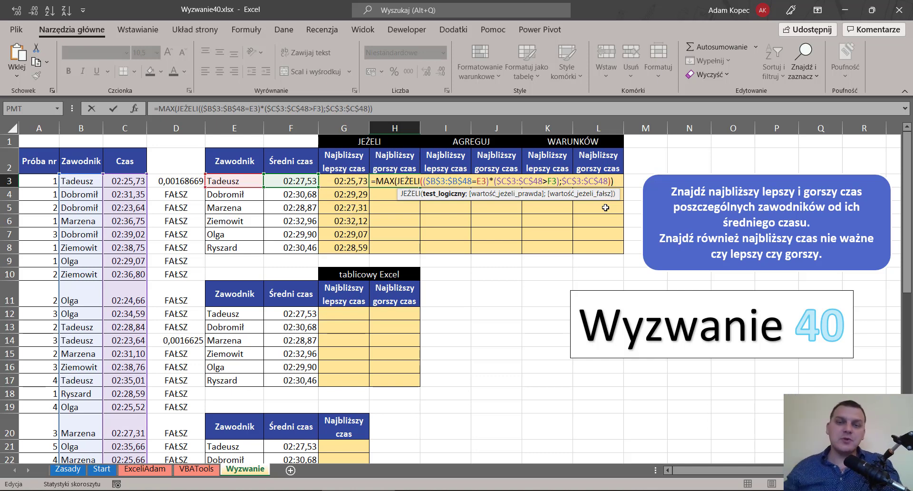
{"action": "double_click", "coordinate": [387, 181]}
{"action": "type", "text": "MIN"}
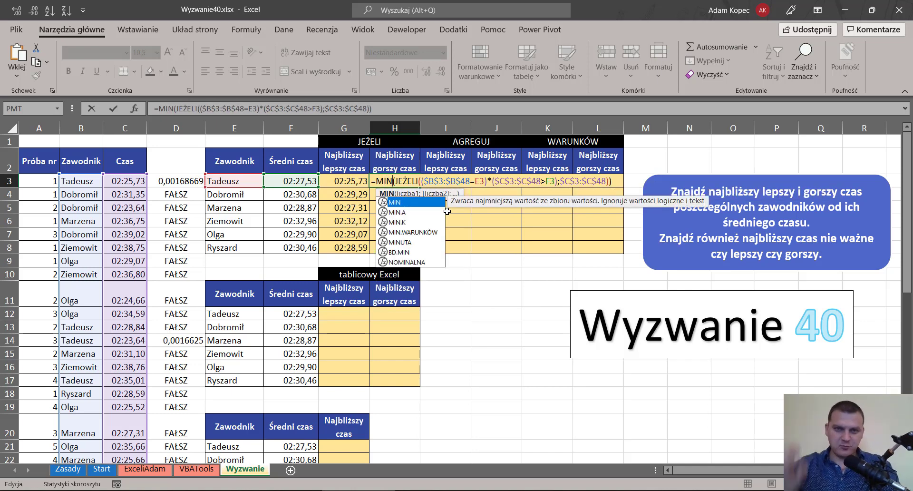
{"action": "key", "text": "ctrl+Return"}
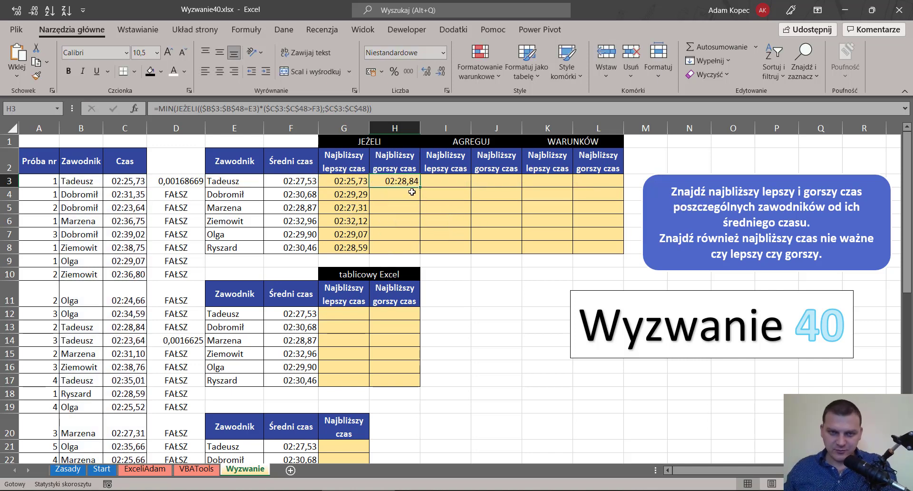
{"action": "double_click", "coordinate": [418, 188]}
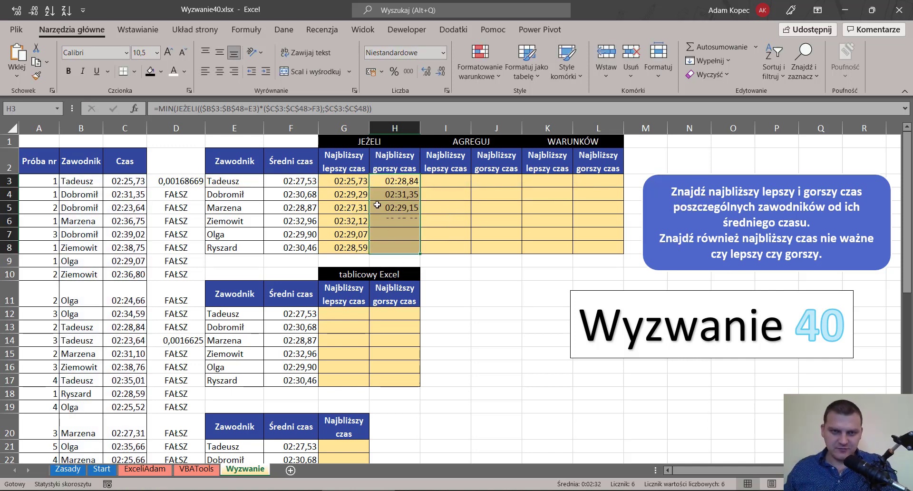
- Review the JEŻELI arguments in G3's formula without changing it
{"action": "double_click", "coordinate": [349, 181]}
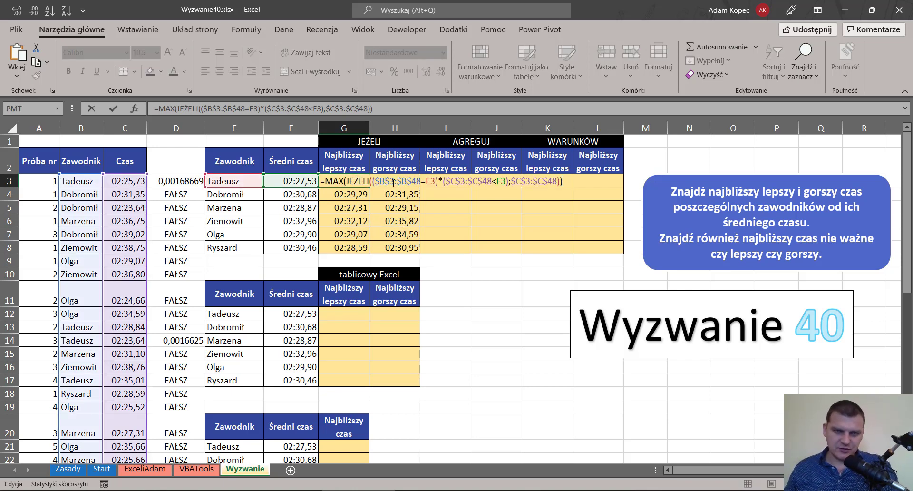
{"action": "left_click", "coordinate": [393, 182]}
{"action": "left_click", "coordinate": [394, 194]}
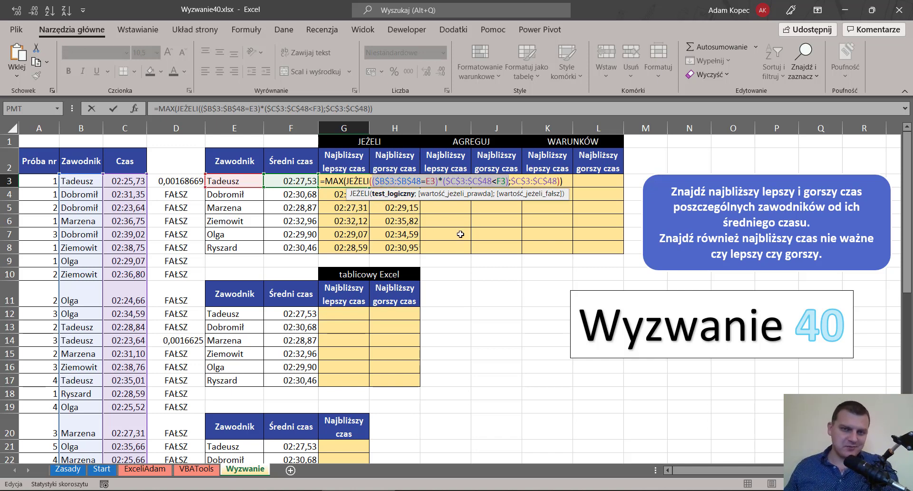
{"action": "key", "text": "ctrl+Return"}
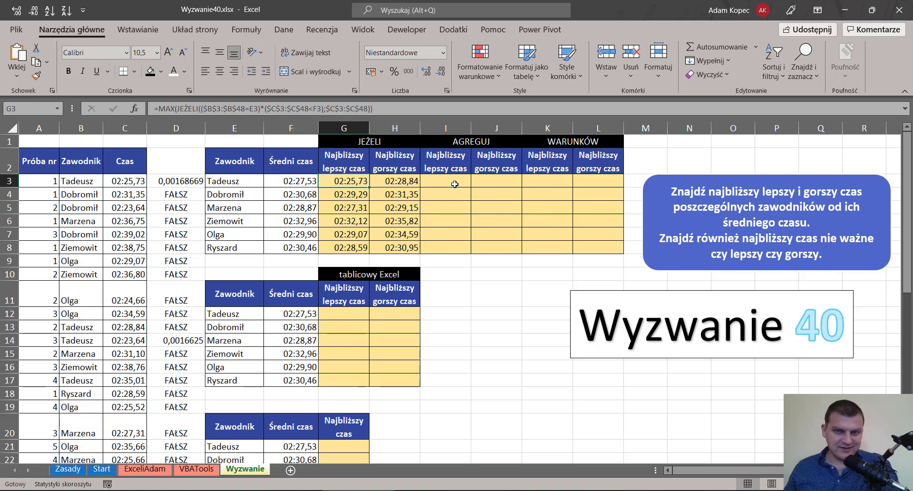
{"action": "left_click", "coordinate": [445, 182]}
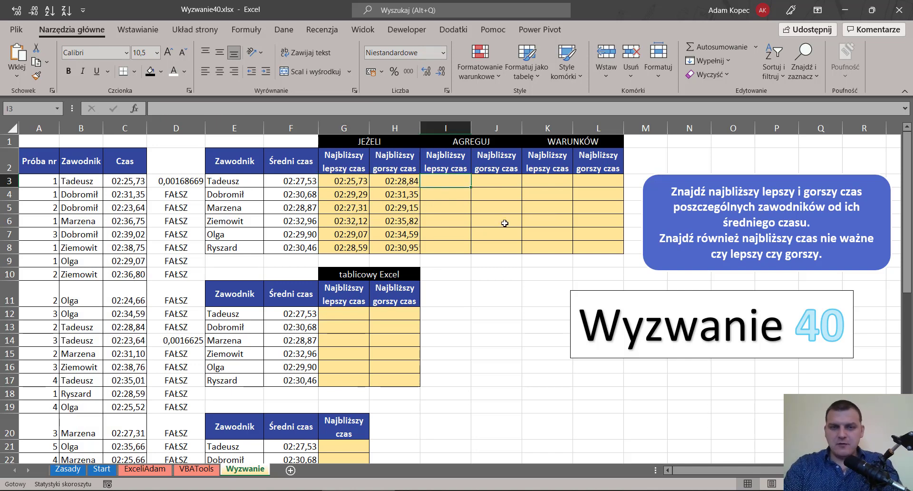
- Start =AGREGUJ( in I3 with function 14 (MAX.K) and option 6, ignoring error values
{"action": "type", "text": "=ag"}
{"action": "key", "text": "Tab"}
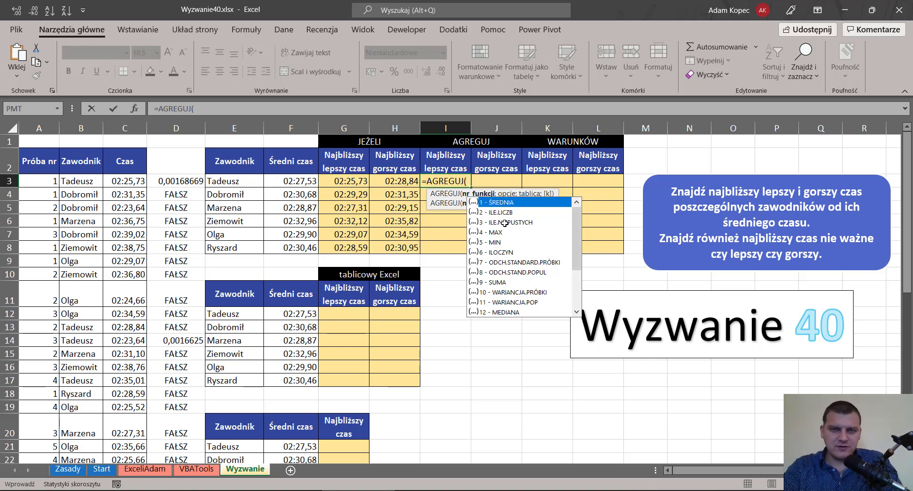
{"action": "key", "text": "Down"}
{"action": "key", "text": "Down"}
{"action": "key", "text": "Down"}
{"action": "key", "text": "Down"}
{"action": "key", "text": "Down"}
{"action": "key", "text": "Down"}
{"action": "key", "text": "Down"}
{"action": "key", "text": "Down"}
{"action": "key", "text": "Down"}
{"action": "key", "text": "Down"}
{"action": "key", "text": "Down"}
{"action": "key", "text": "Down"}
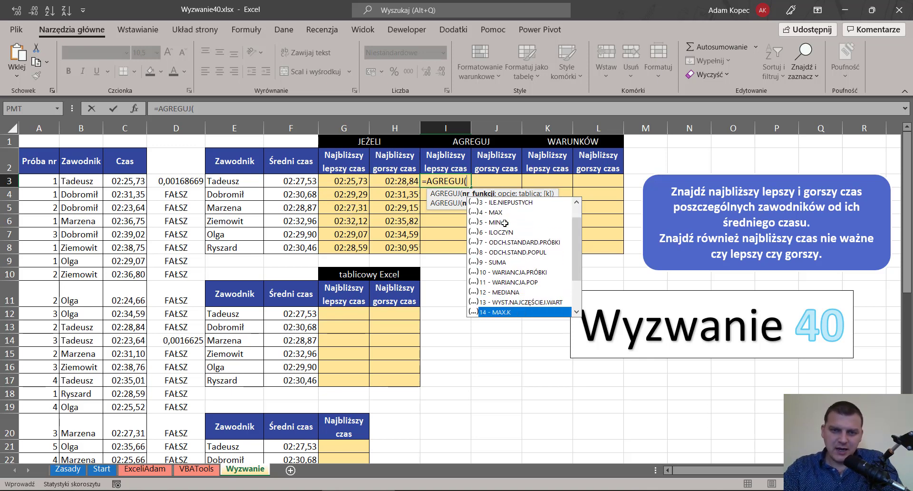
{"action": "key", "text": "Up"}
{"action": "key", "text": "Up"}
{"action": "key", "text": "Up"}
{"action": "key", "text": "Up"}
{"action": "key", "text": "Up"}
{"action": "key", "text": "Up"}
{"action": "key", "text": "Up"}
{"action": "key", "text": "Up"}
{"action": "key", "text": "Up"}
{"action": "key", "text": "Up"}
{"action": "key", "text": "Up"}
{"action": "key", "text": "Up"}
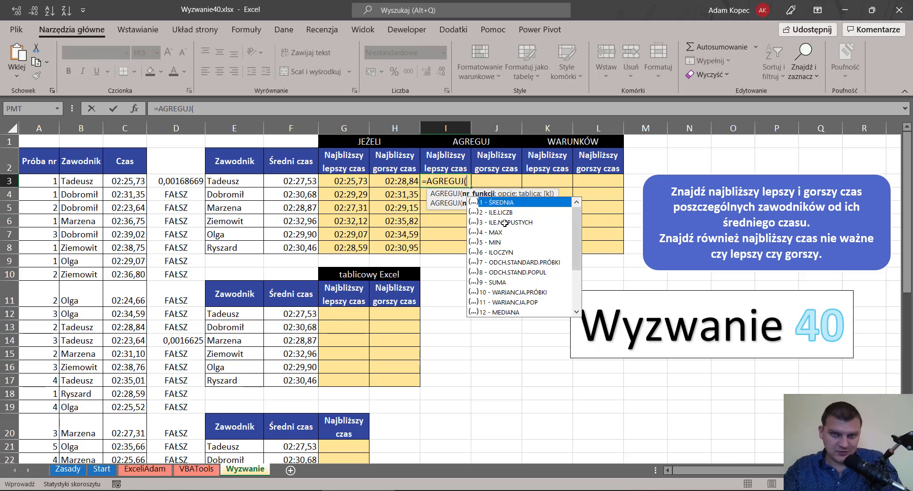
{"action": "left_click_drag", "start_coordinate": [534, 188], "coordinate": [576, 166]}
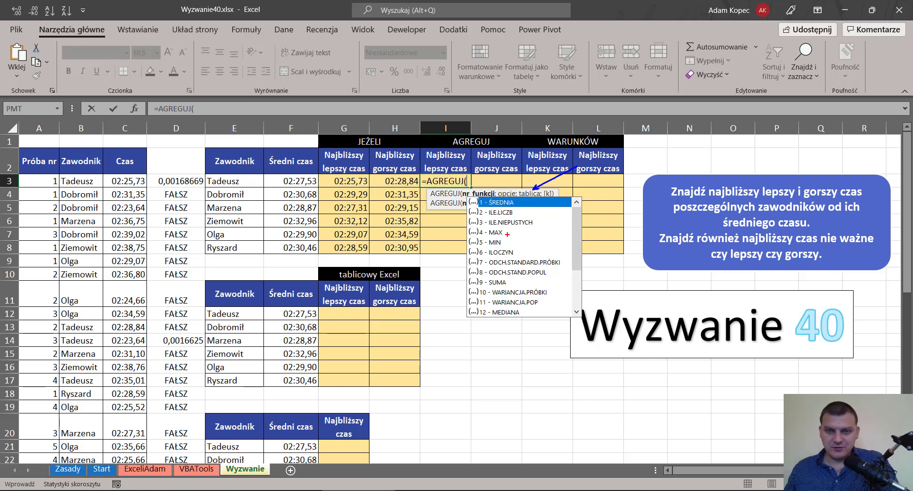
{"action": "key", "text": "Escape"}
{"action": "scroll", "coordinate": [526, 261], "scroll_direction": "down", "scroll_amount": 1}
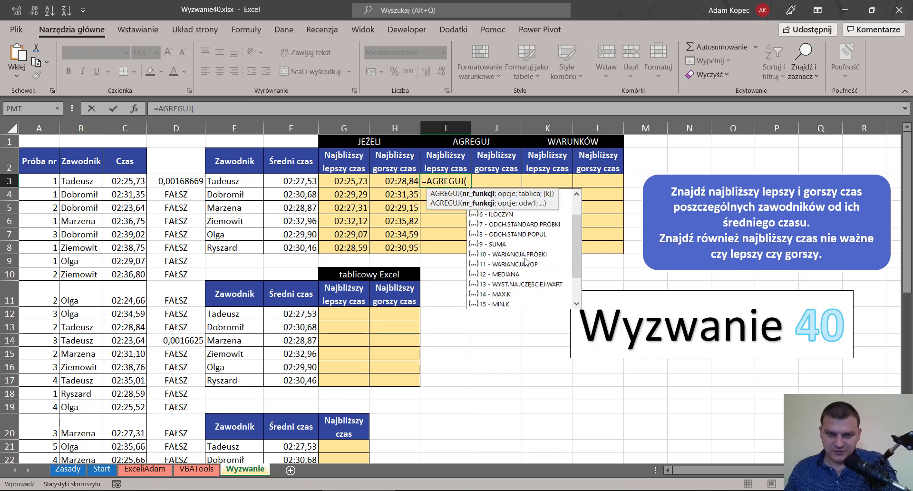
{"action": "scroll", "coordinate": [526, 261], "scroll_direction": "down", "scroll_amount": 1}
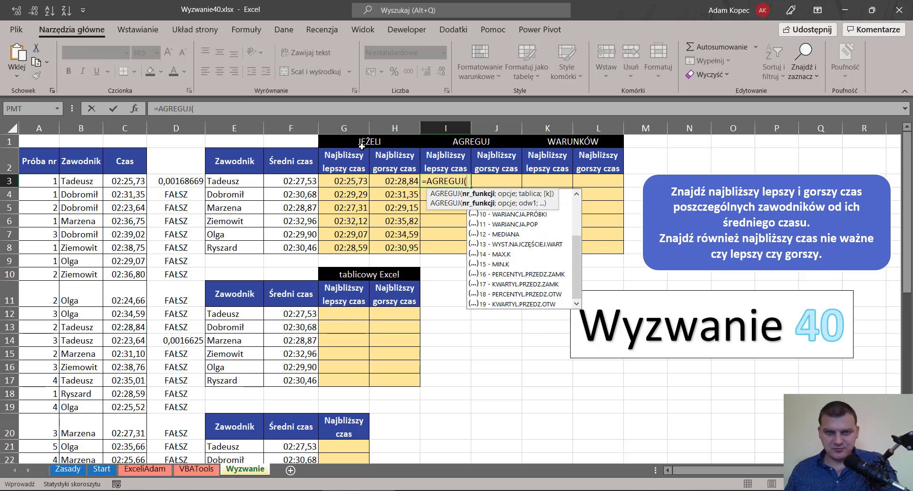
{"action": "type", "text": "14"}
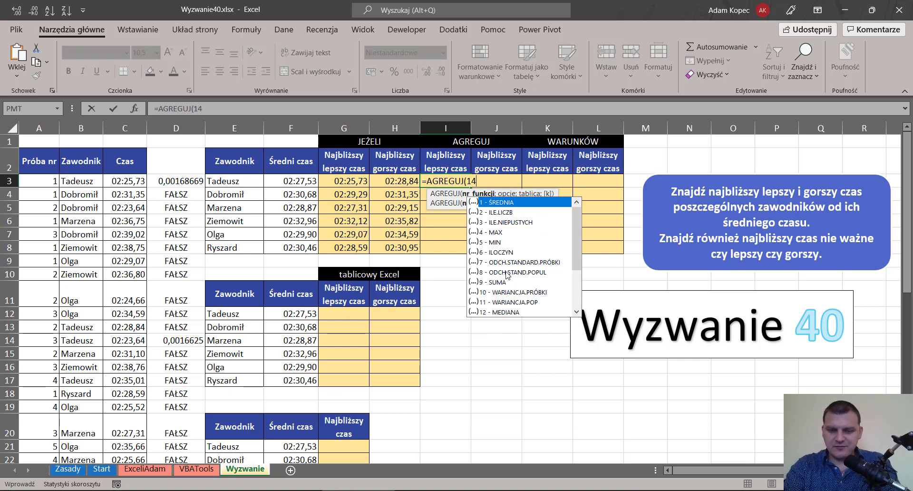
{"action": "type", "text": ";"}
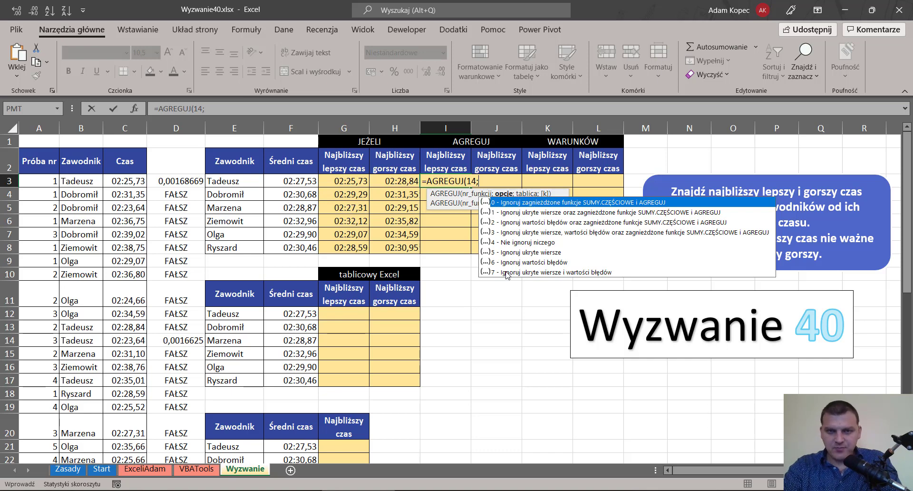
{"action": "key", "text": "Down"}
{"action": "key", "text": "Down"}
{"action": "key", "text": "Down"}
{"action": "key", "text": "Down"}
{"action": "key", "text": "Down"}
{"action": "key", "text": "Down"}
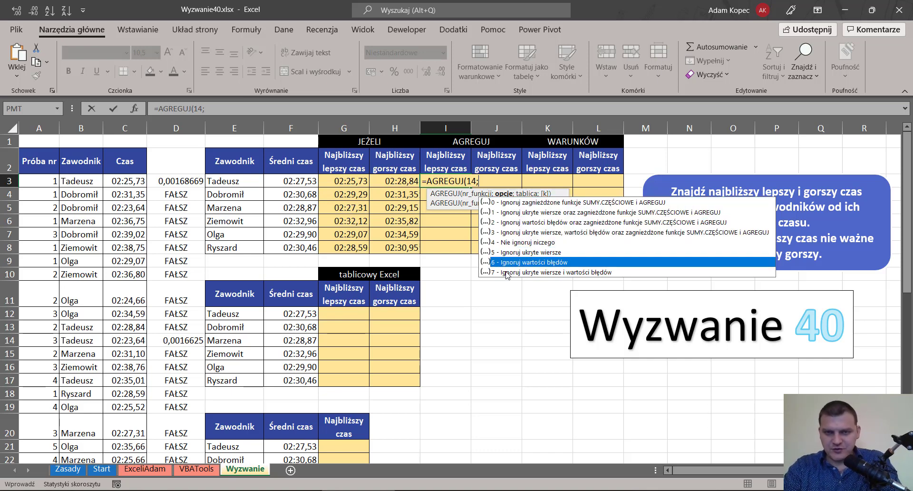
{"action": "key", "text": "Tab"}
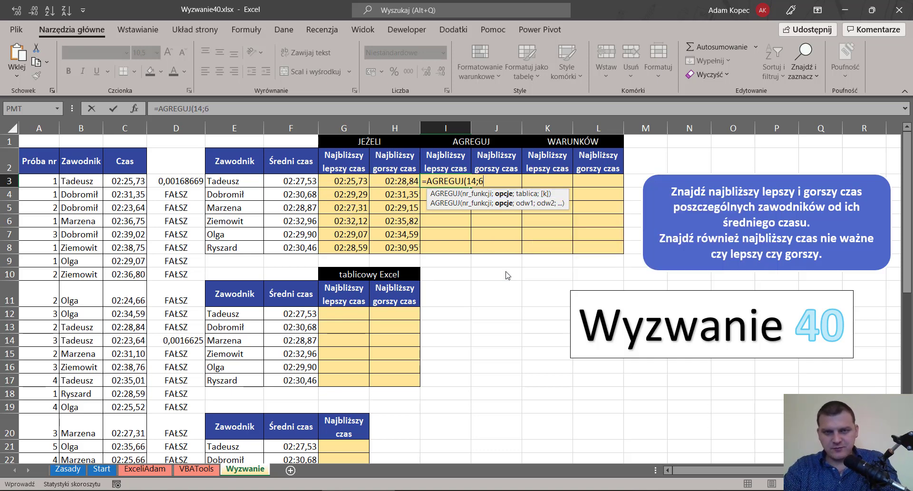
- Enter the array argument $C$3:$C$48/(($B$3:$B$48=E3)*($C$3:$C$48<F3))
{"action": "type", "text": ";"}
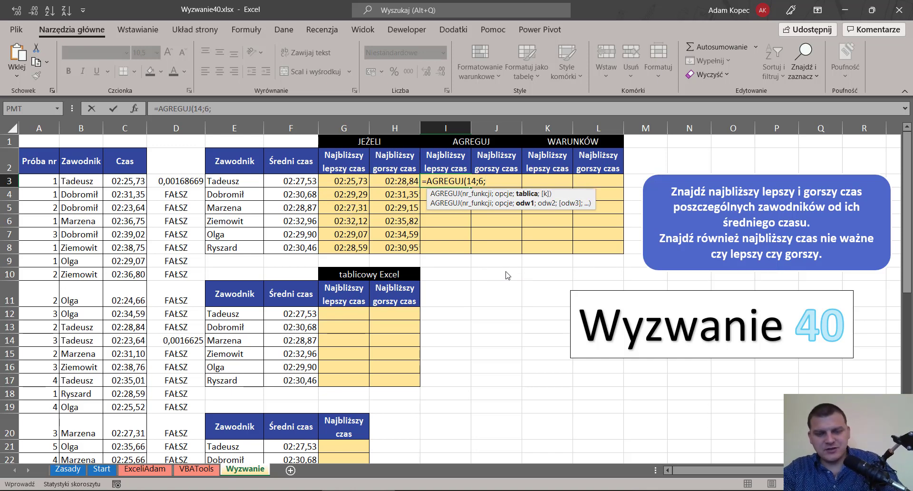
{"action": "type", "text": "($B$3:$B$48=E3)*($C$3:$C$48<F3)"}
{"action": "key", "text": "ctrl+z"}
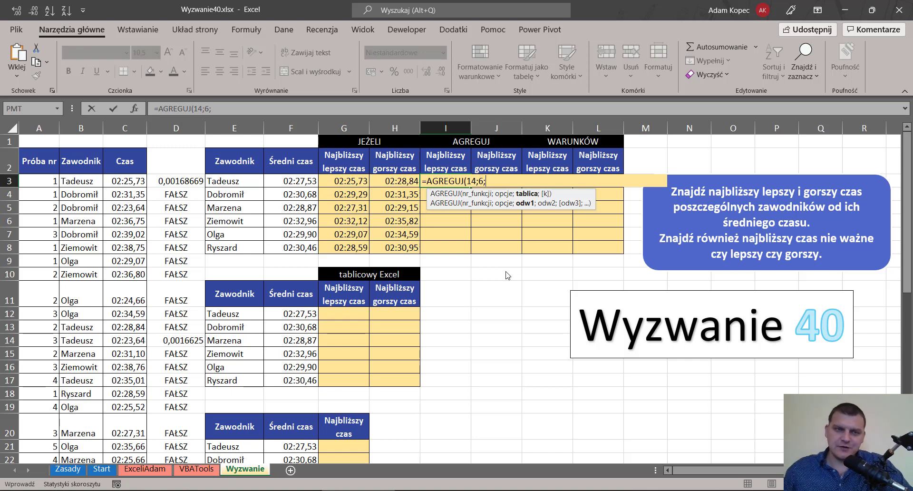
{"action": "left_click", "coordinate": [109, 177]}
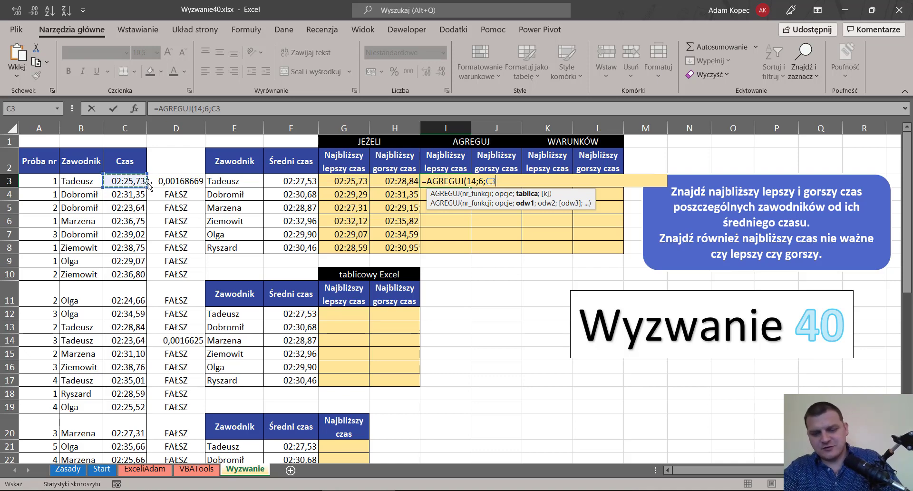
{"action": "key", "text": "ctrl+shift+Down"}
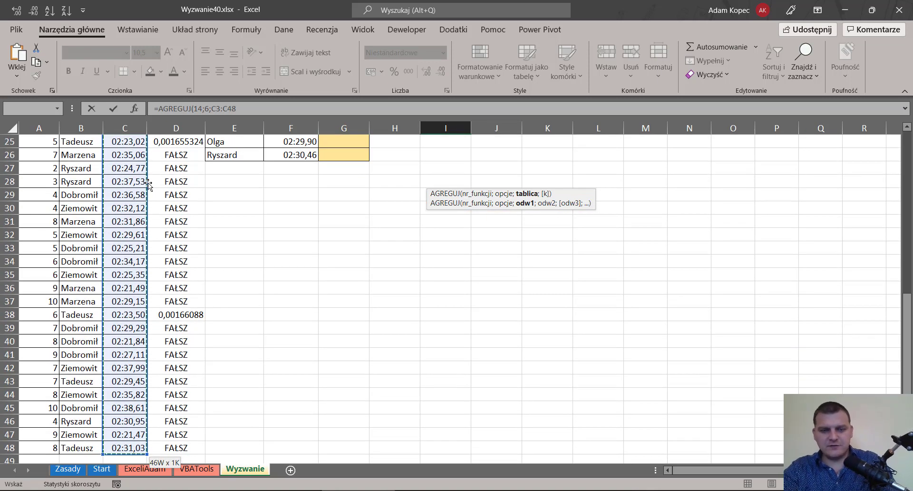
{"action": "key", "text": "F4"}
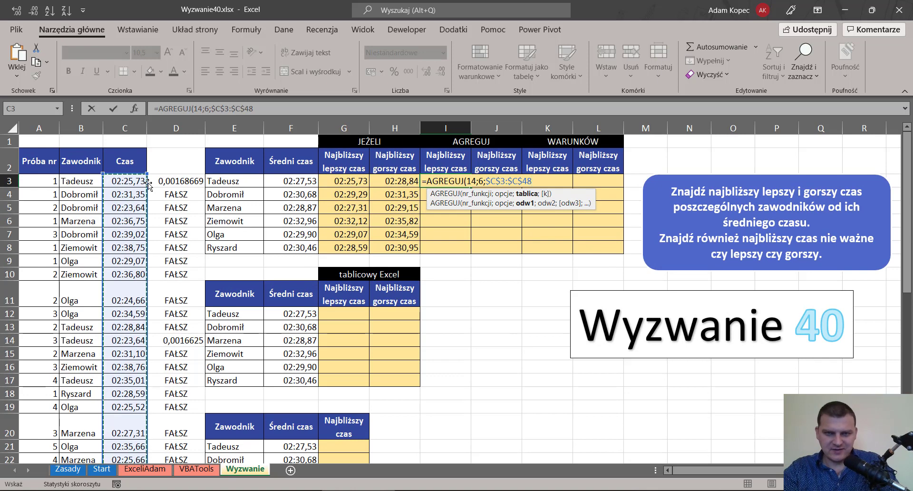
{"action": "type", "text": "/"}
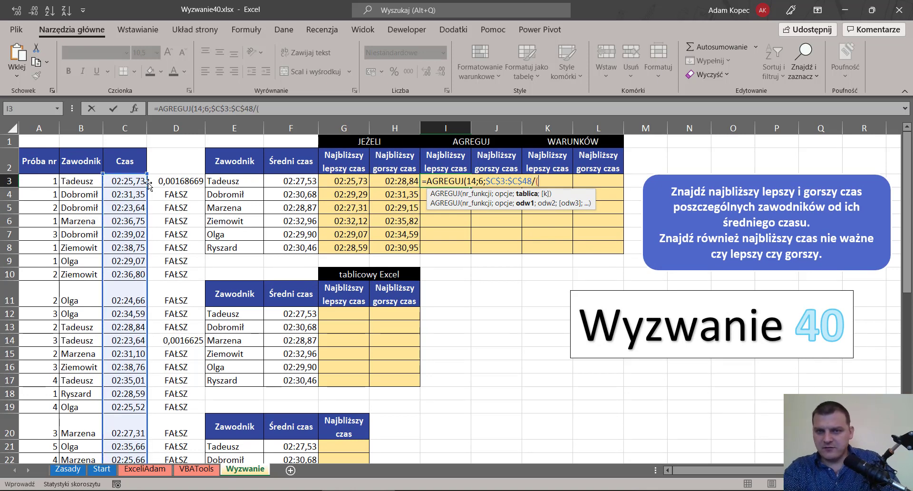
{"action": "type", "text": "(($B$3:$B$48=E3)*($C$3:$C$48<F3)"}
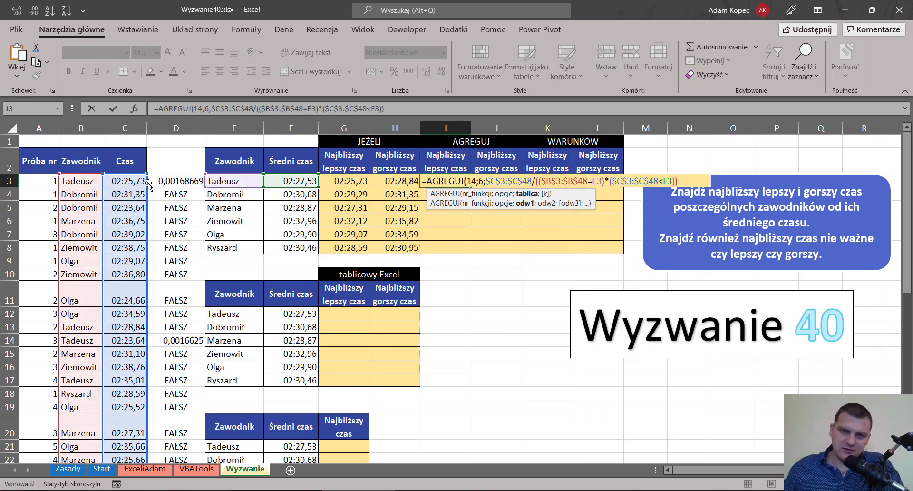
{"action": "left_click", "coordinate": [574, 182]}
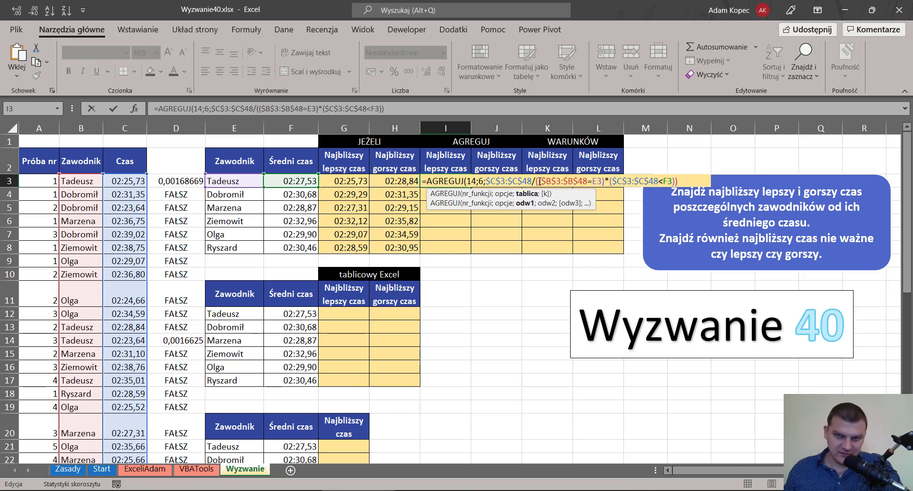
{"action": "left_click", "coordinate": [525, 194]}
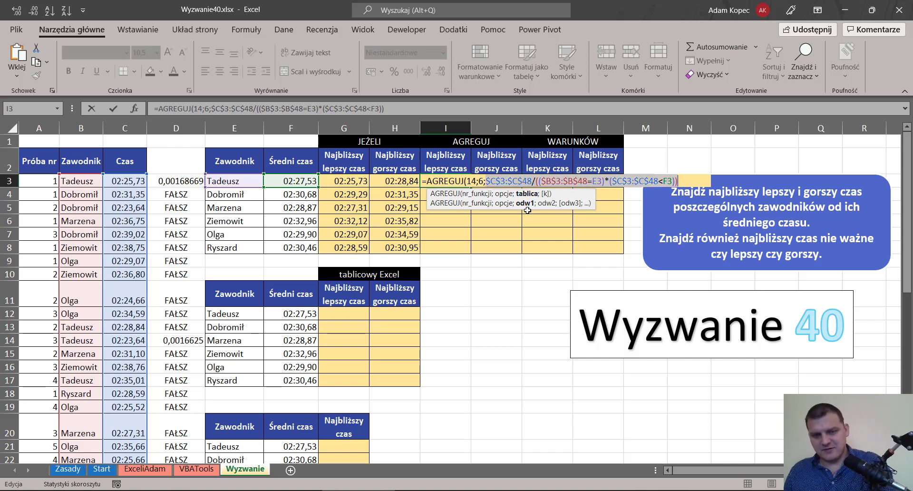
{"action": "key", "text": "F9"}
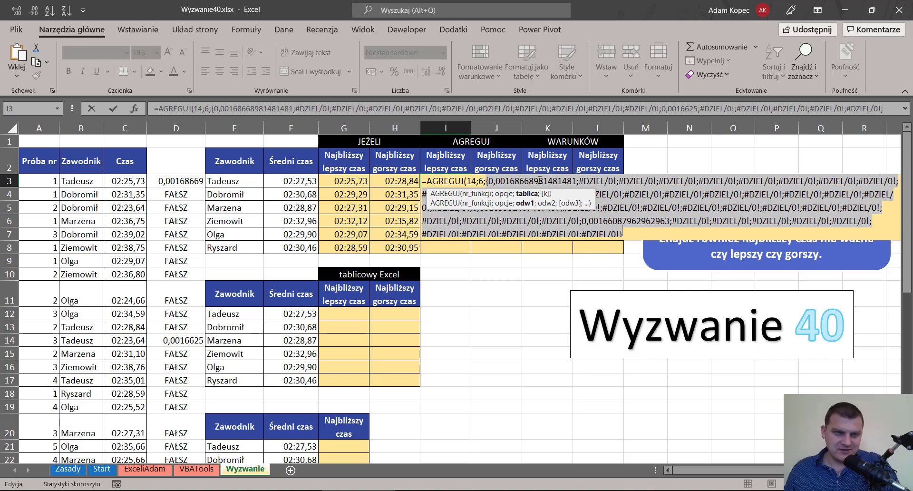
{"action": "left_click_drag", "start_coordinate": [531, 171], "coordinate": [570, 149]}
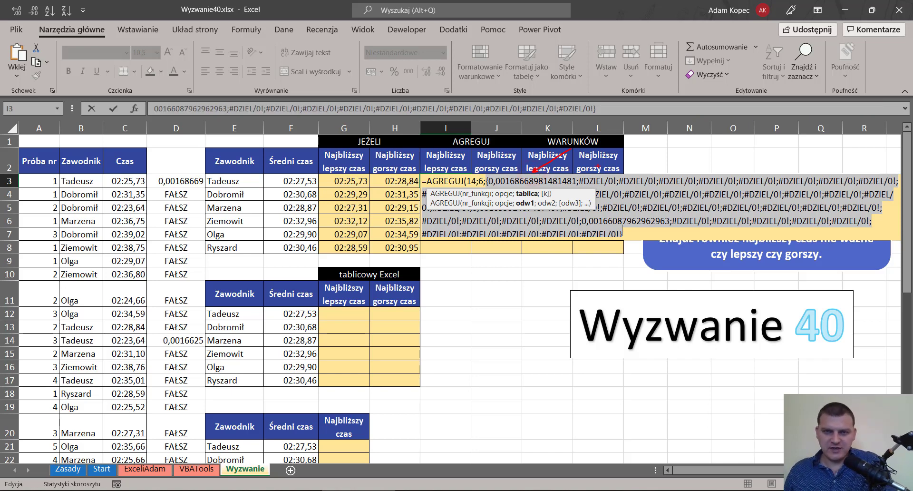
{"action": "left_click_drag", "start_coordinate": [618, 174], "coordinate": [680, 155]}
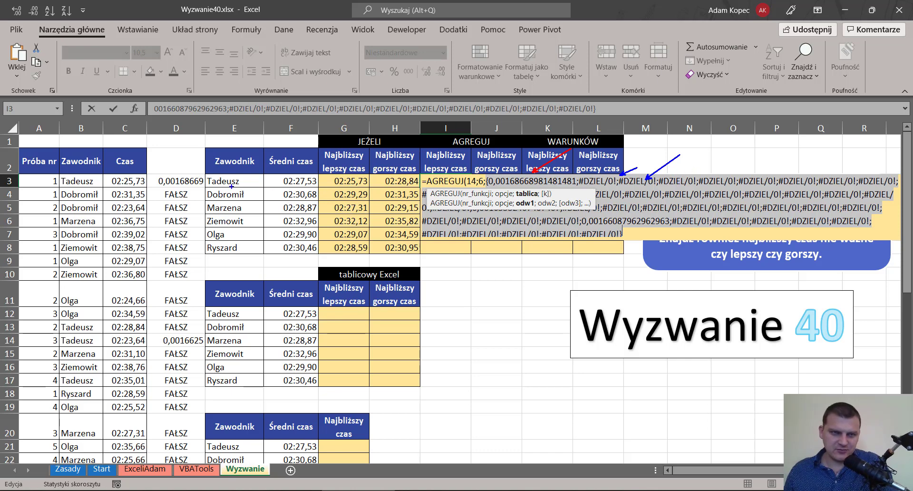
{"action": "left_click_drag", "start_coordinate": [192, 198], "coordinate": [209, 217]}
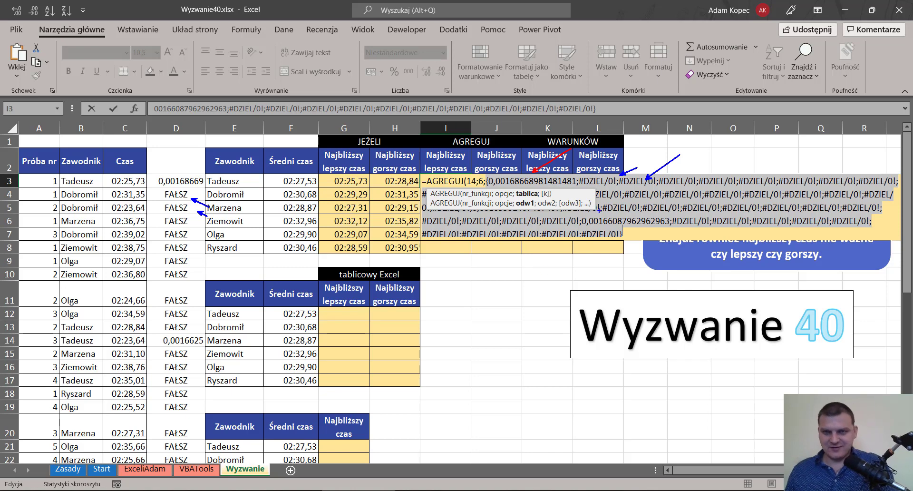
- Complete the AGREGUJ formula in I3 with k of 1 and confirm it
{"action": "key", "text": "ctrl+z"}
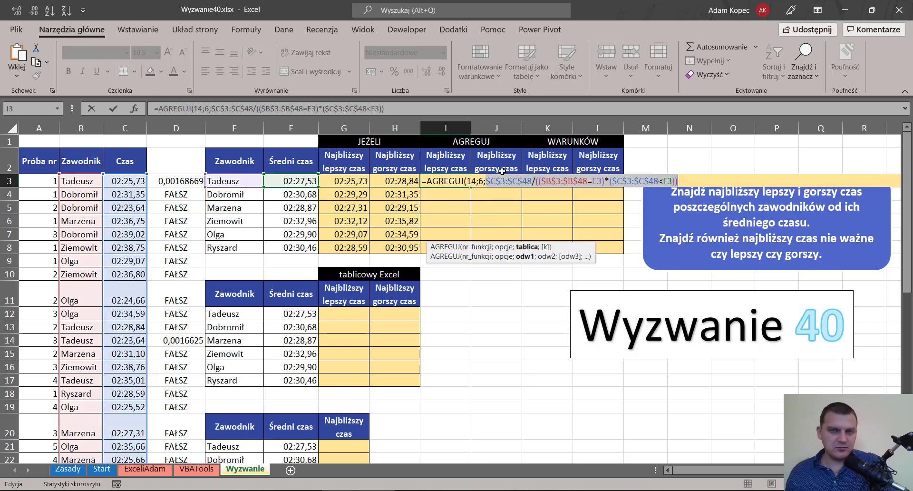
{"action": "double_click", "coordinate": [482, 180]}
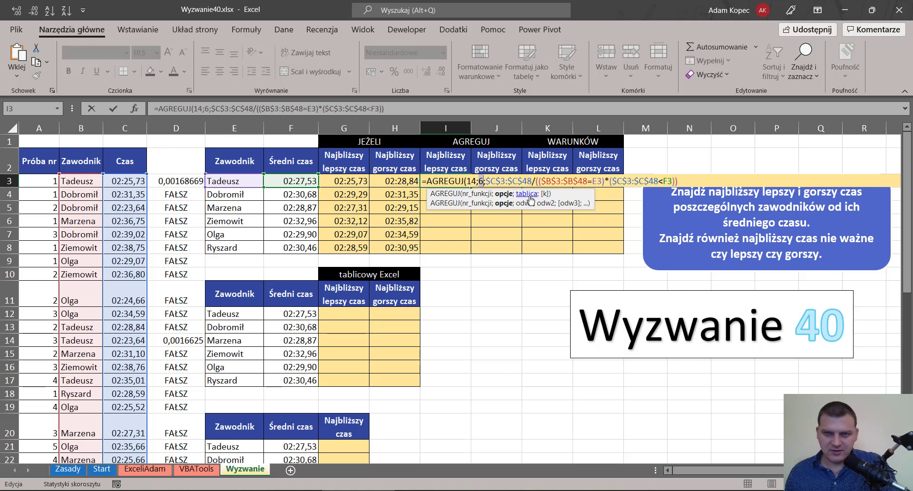
{"action": "key", "text": "ctrl+shift+Left"}
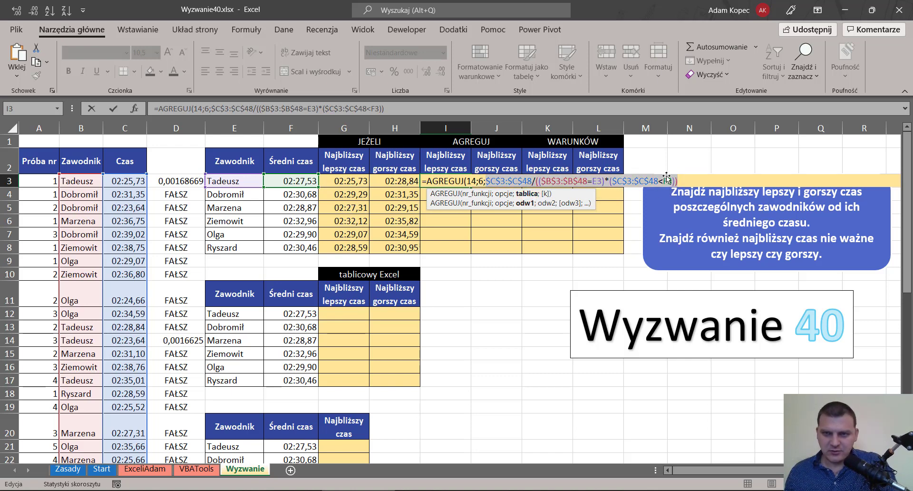
{"action": "left_click", "coordinate": [639, 182]}
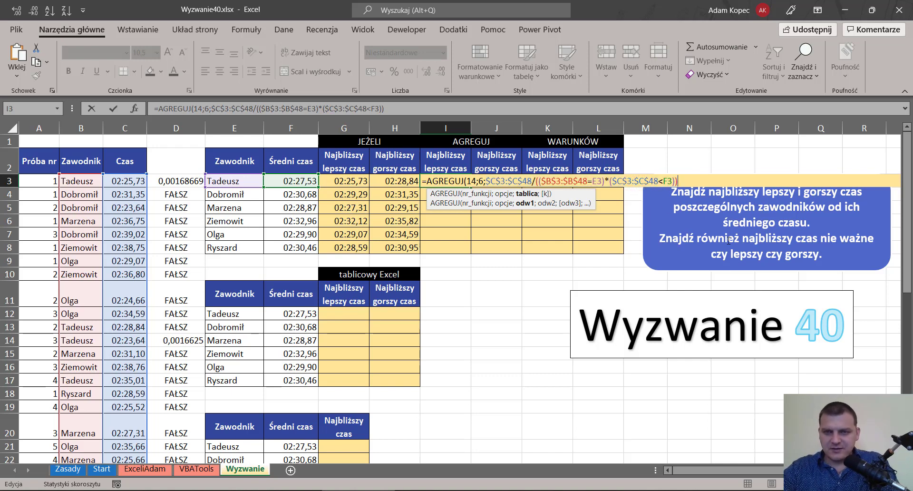
{"action": "type", "text": ";1"}
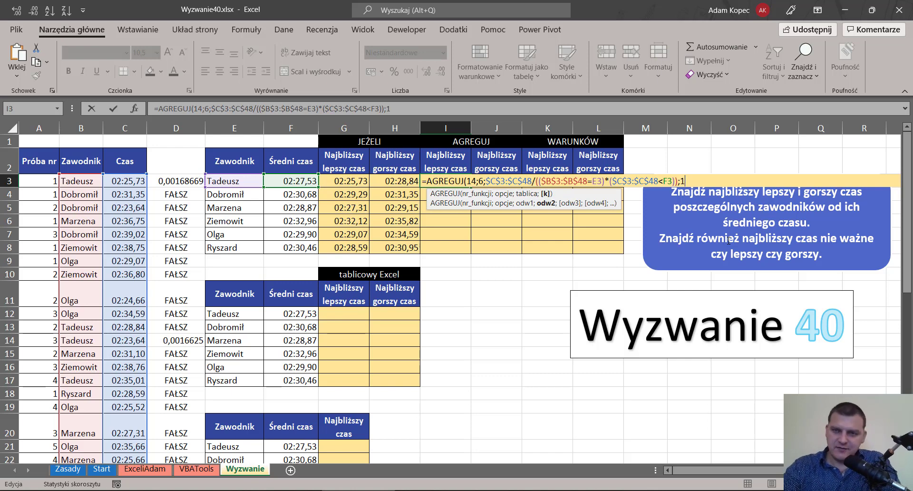
{"action": "type", "text": ")"}
{"action": "key", "text": "ctrl+Return"}
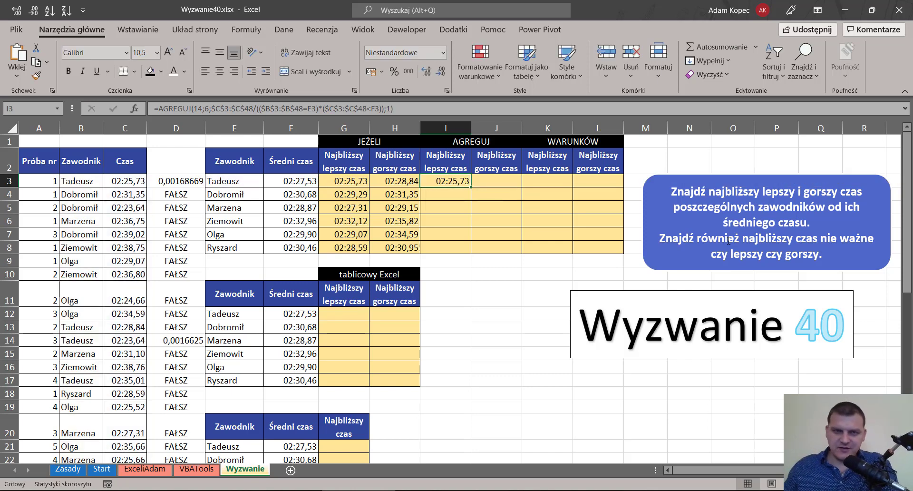
- Fill the I3 formula down to I8 only and check it
{"action": "double_click", "coordinate": [470, 187]}
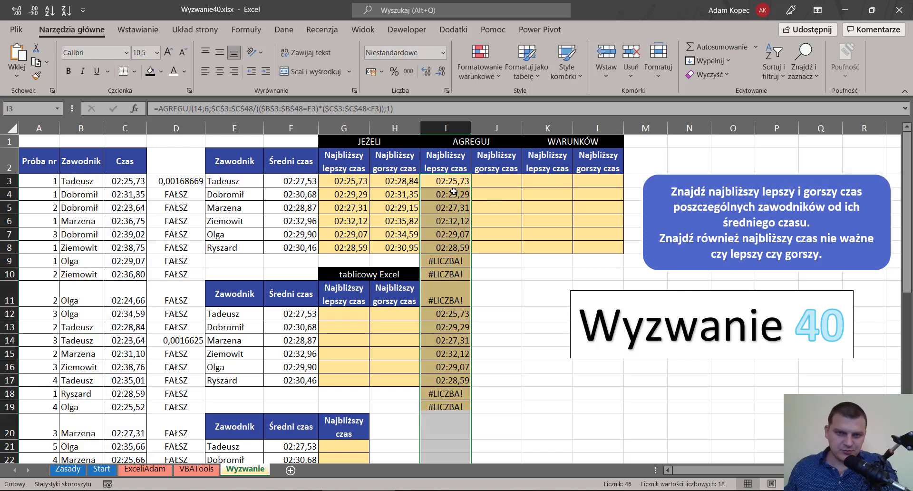
{"action": "key", "text": "ctrl+z"}
{"action": "left_click_drag", "start_coordinate": [471, 187], "coordinate": [470, 253]}
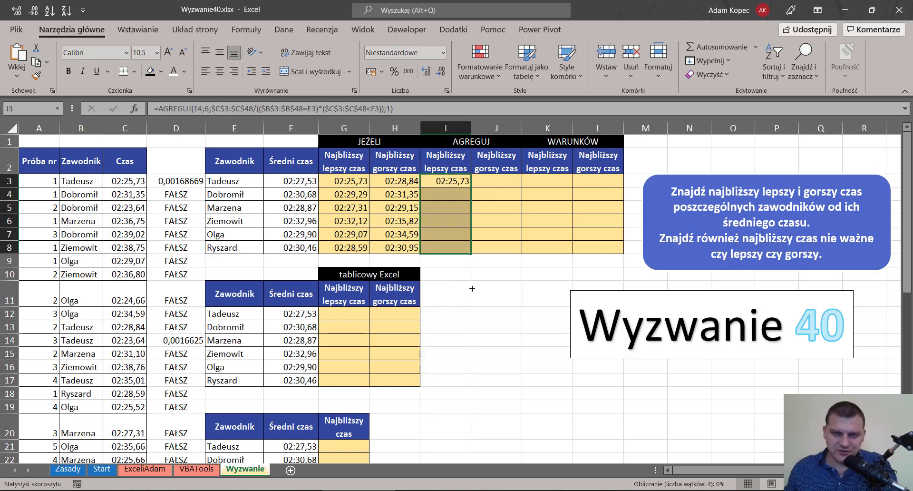
{"action": "double_click", "coordinate": [460, 181]}
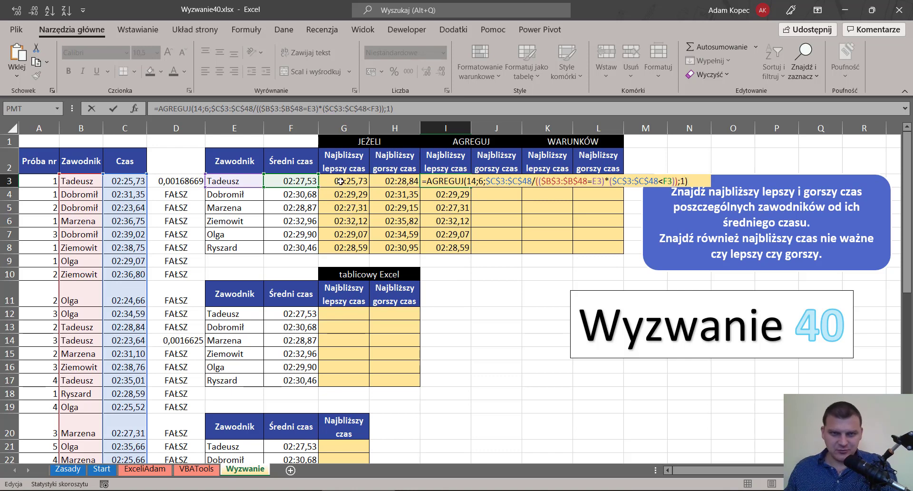
{"action": "key", "text": "Escape"}
- Delete the instruction text box and the Wyzwanie 40 box
{"action": "left_click", "coordinate": [747, 176]}
{"action": "key", "text": "Delete"}
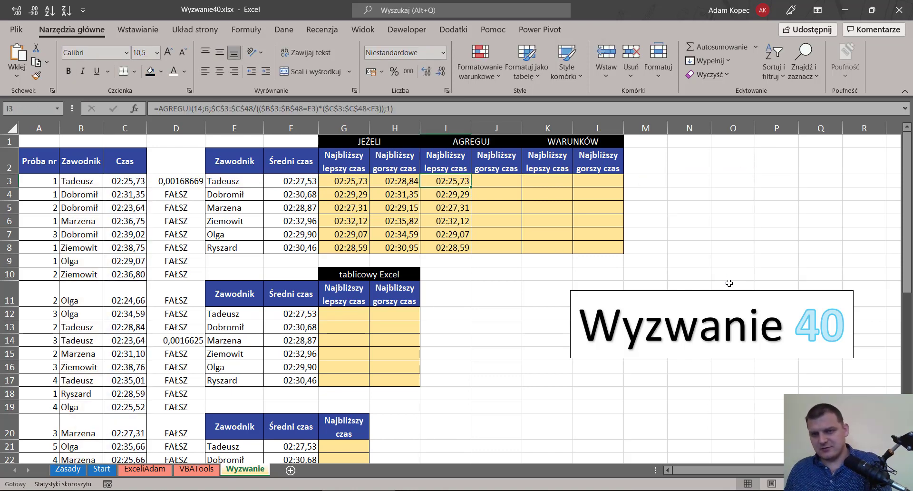
{"action": "left_click", "coordinate": [727, 296]}
{"action": "key", "text": "Delete"}
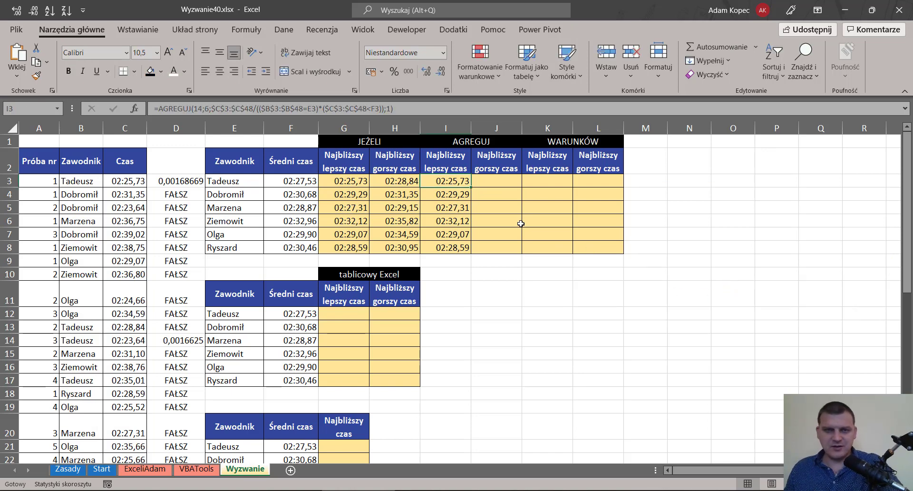
{"action": "left_click", "coordinate": [463, 184]}
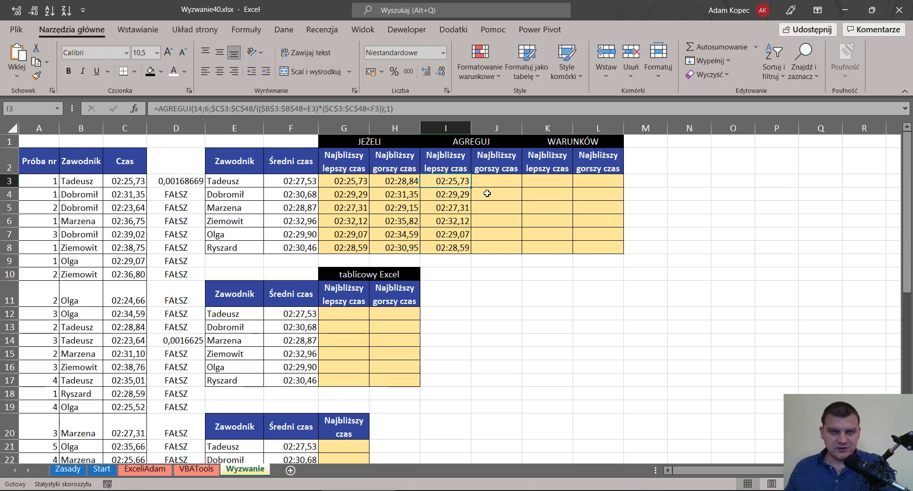
- Copy I3's AGREGUJ formula text into J3
{"action": "key", "text": "F2"}
{"action": "left_click_drag", "start_coordinate": [702, 181], "coordinate": [423, 183]}
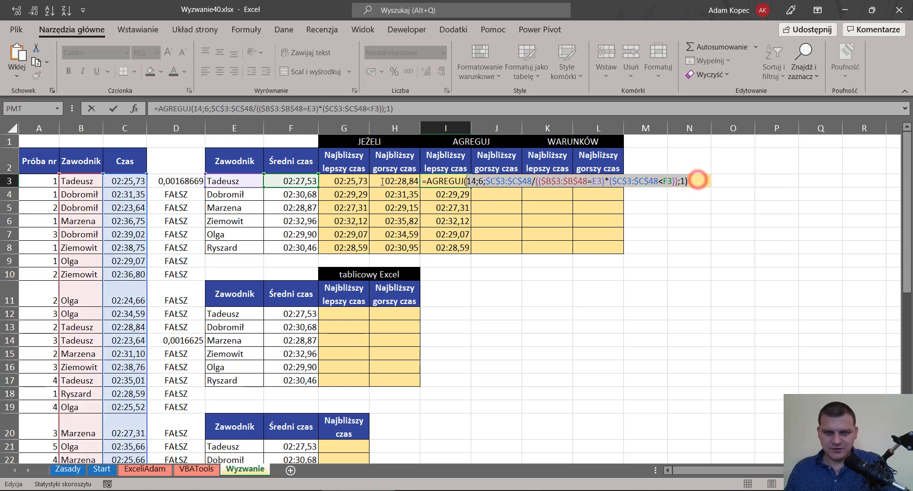
{"action": "key", "text": "ctrl+c"}
{"action": "key", "text": "Escape"}
{"action": "left_click", "coordinate": [499, 180]}
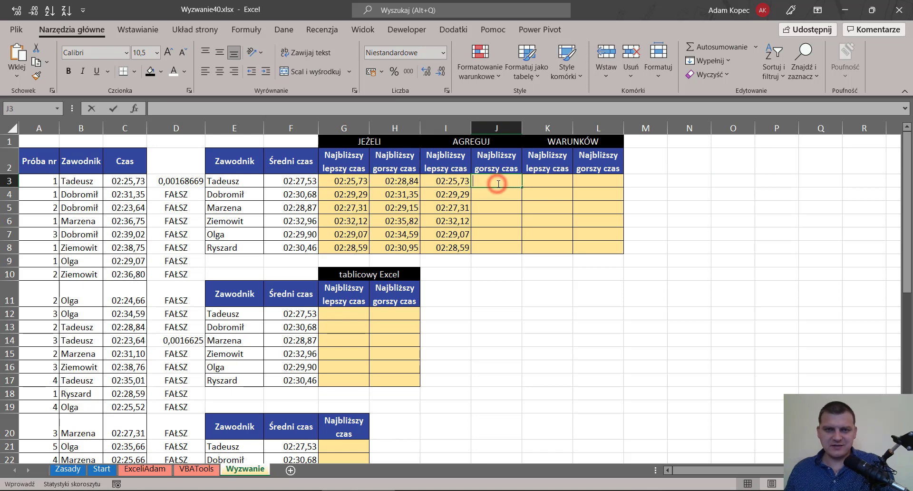
{"action": "key", "text": "ctrl+v"}
- In J3, change the function number 14 to 15 and the < comparison to >
{"action": "left_click", "coordinate": [526, 180]}
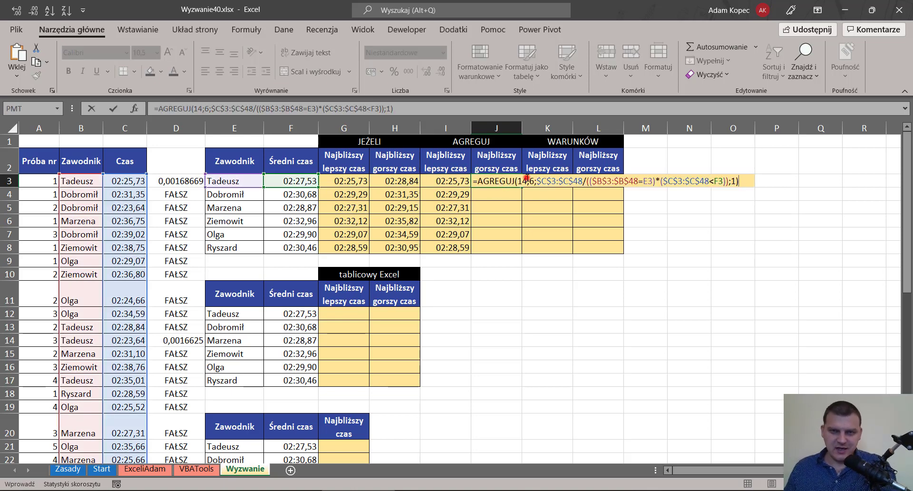
{"action": "key", "text": "BackSpace"}
{"action": "type", "text": "5"}
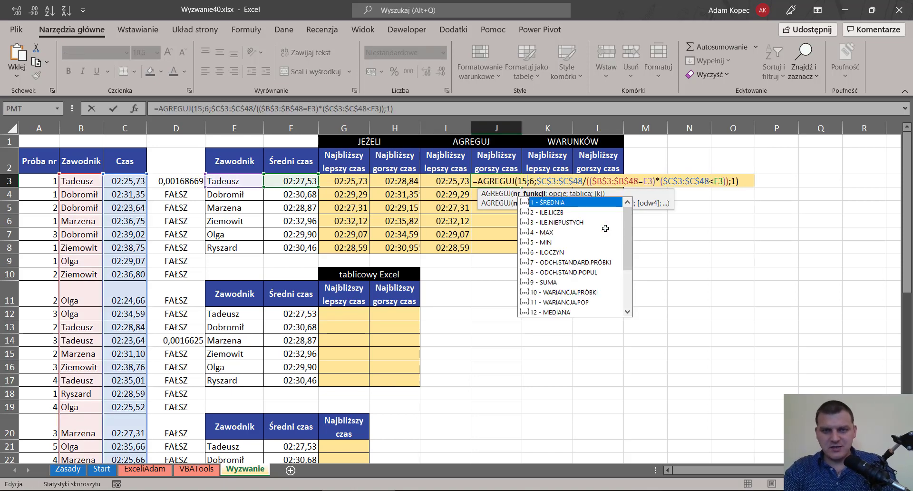
{"action": "left_click_drag", "start_coordinate": [627, 235], "coordinate": [627, 272]}
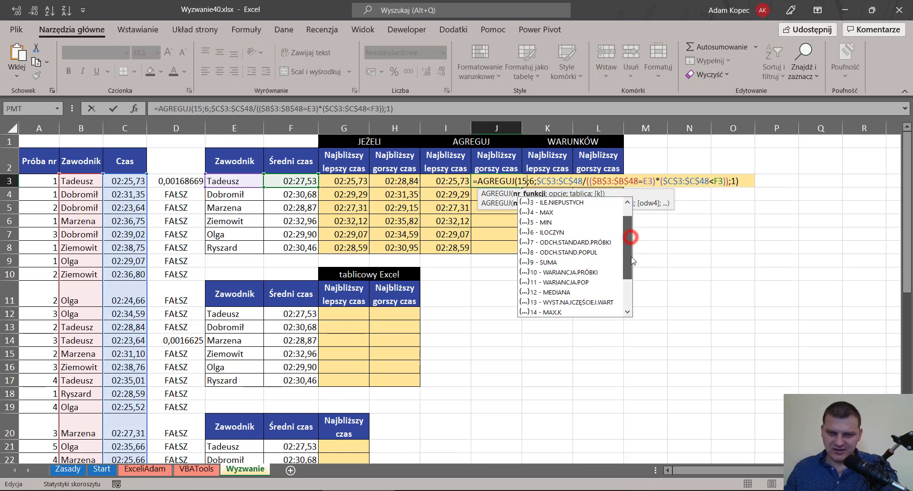
{"action": "left_click", "coordinate": [655, 181]}
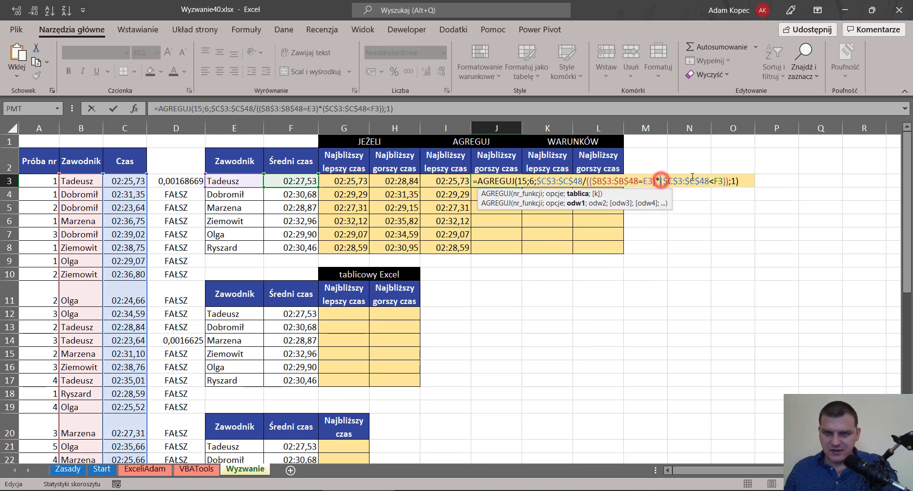
{"action": "left_click", "coordinate": [714, 180]}
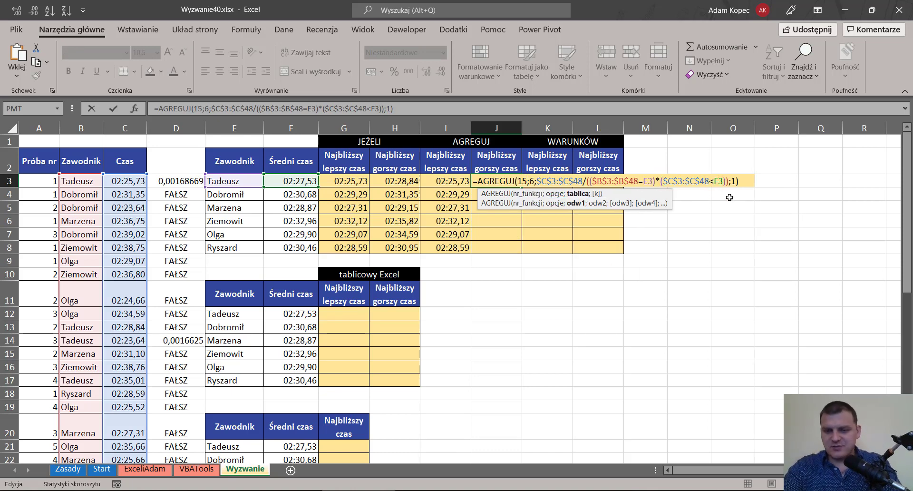
{"action": "key", "text": "BackSpace"}
{"action": "type", "text": ">"}
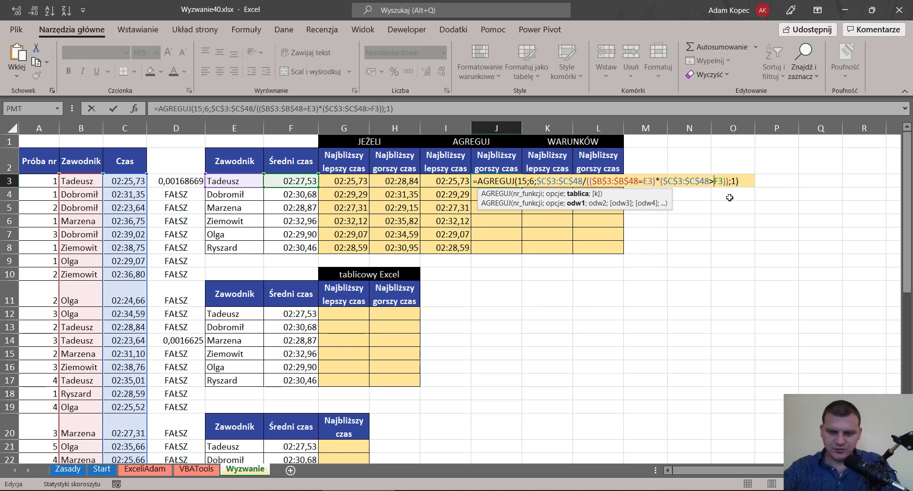
{"action": "key", "text": "ctrl+Return"}
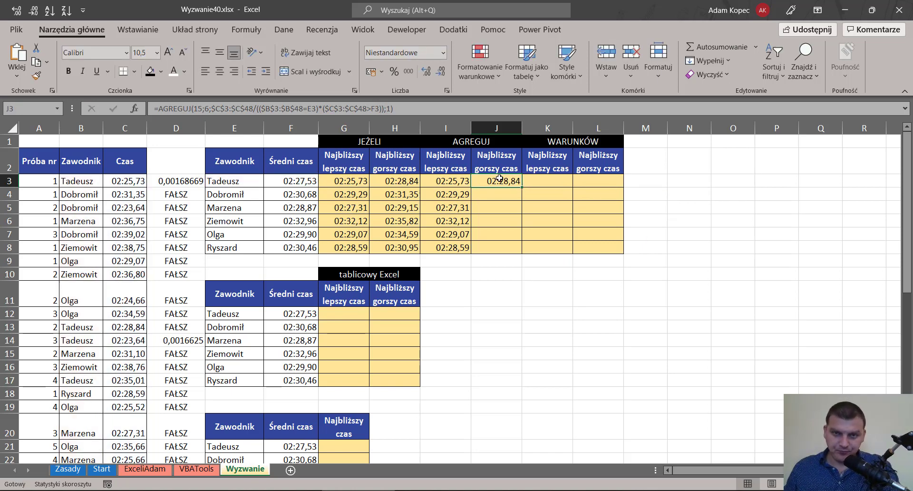
- Fill J3's formula down to J8 and check J8's references
{"action": "left_click_drag", "start_coordinate": [521, 187], "coordinate": [512, 247]}
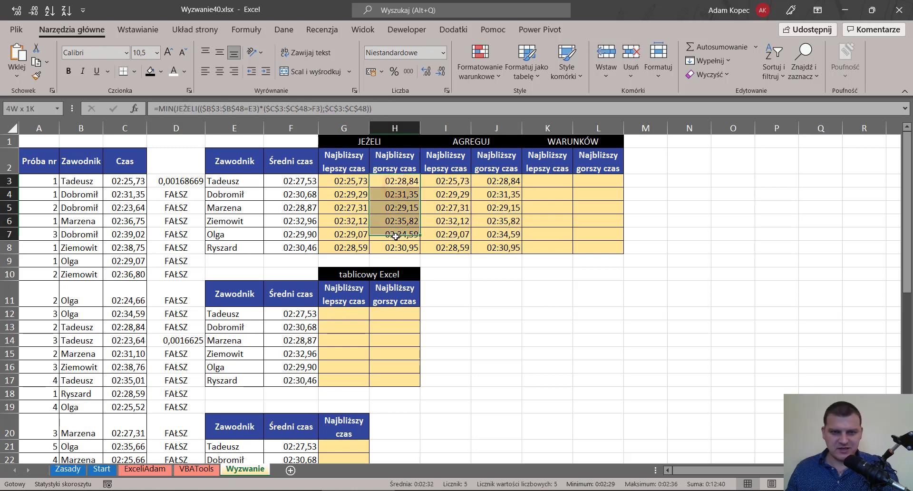
{"action": "left_click", "coordinate": [496, 247]}
{"action": "key", "text": "F2"}
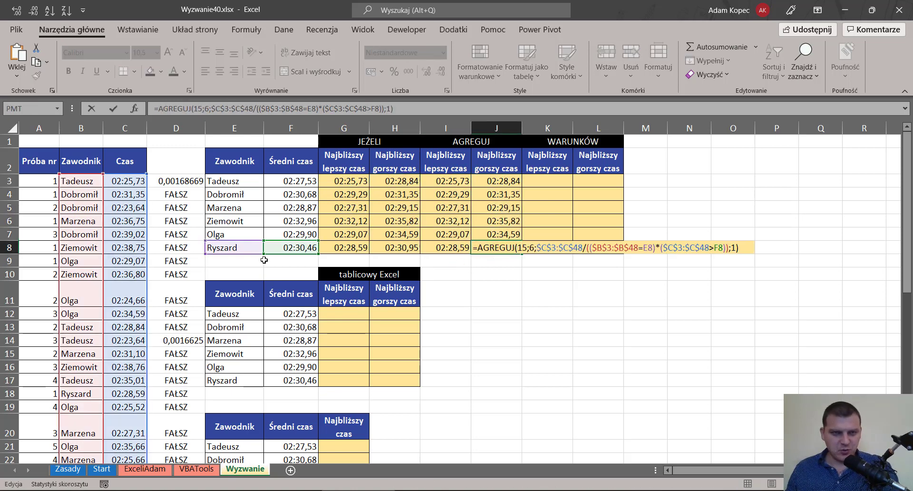
{"action": "key", "text": "Escape"}
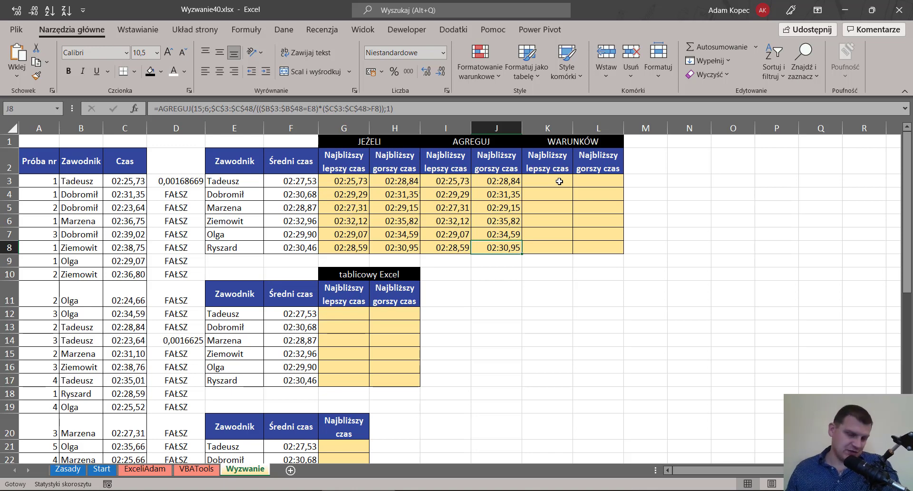
{"action": "left_click", "coordinate": [559, 181]}
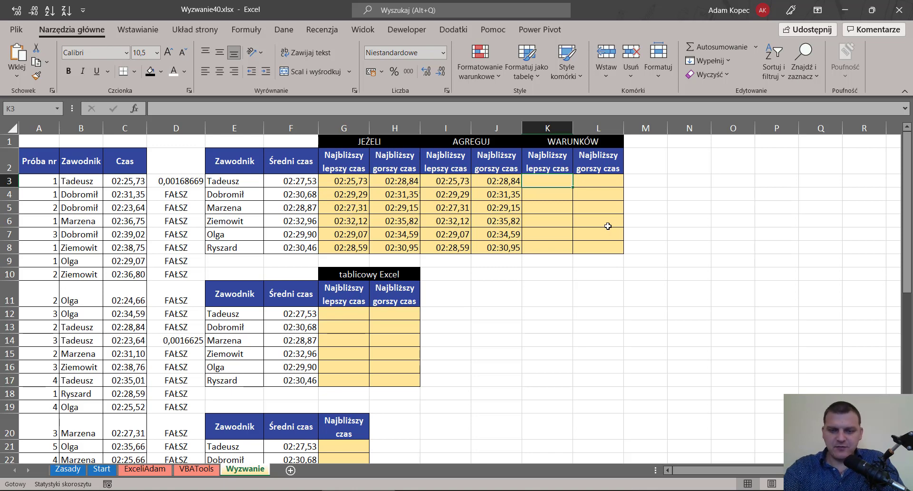
- Start K3's MAKS.WARUNKÓW formula with absolute ranges $C$3:$C$48 and $B$3:$B$48
{"action": "type", "text": "=maks.w"}
{"action": "key", "text": "Tab"}
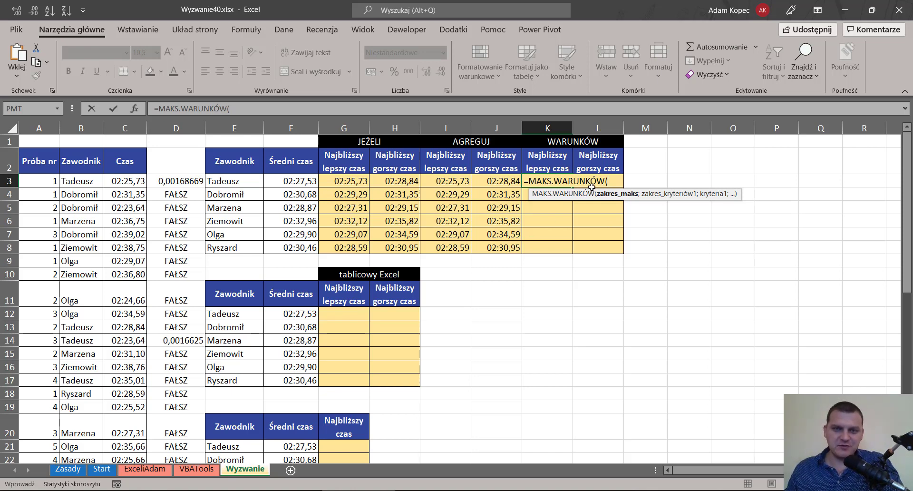
{"action": "left_click", "coordinate": [127, 181]}
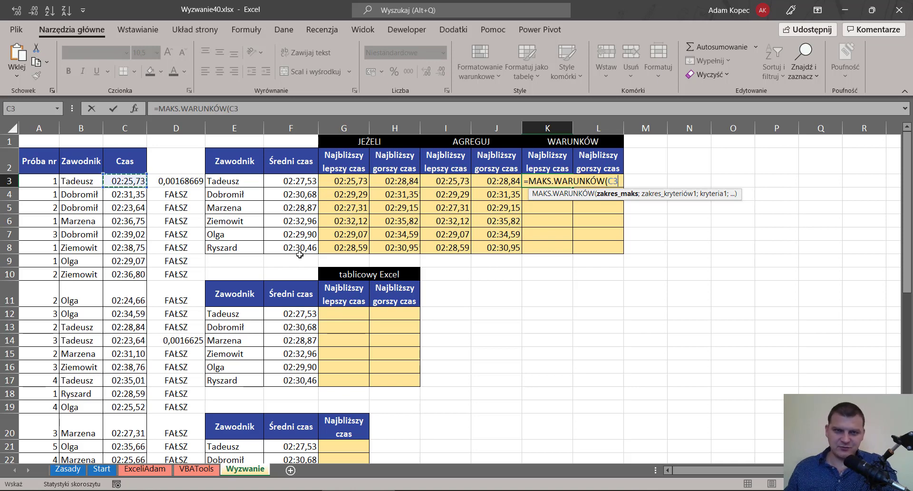
{"action": "key", "text": "ctrl+shift+Down"}
{"action": "key", "text": "F4"}
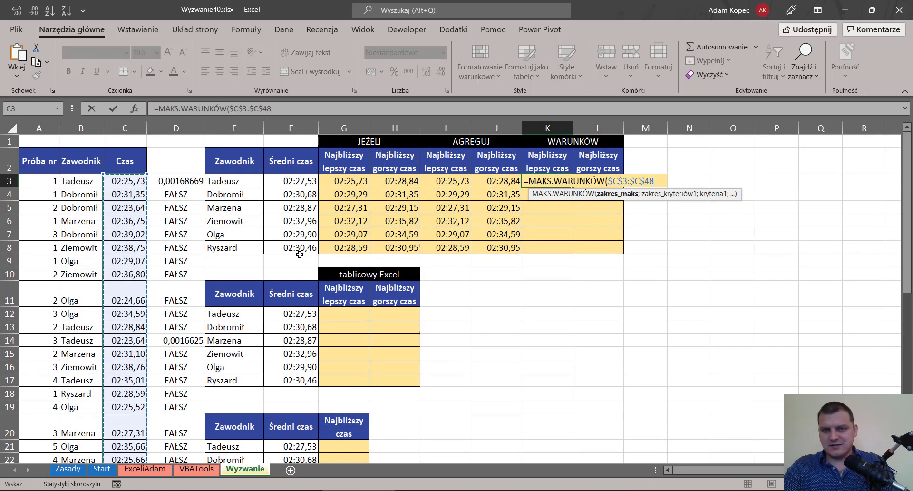
{"action": "type", "text": ";"}
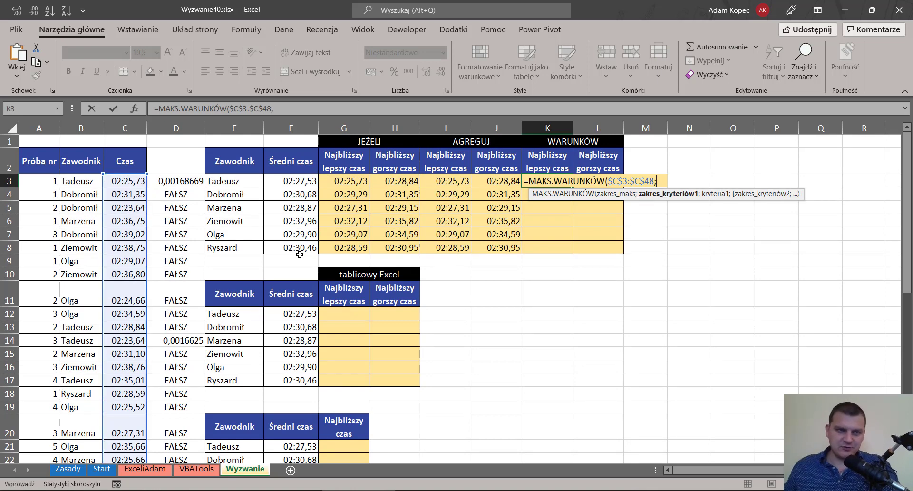
{"action": "left_click", "coordinate": [79, 183]}
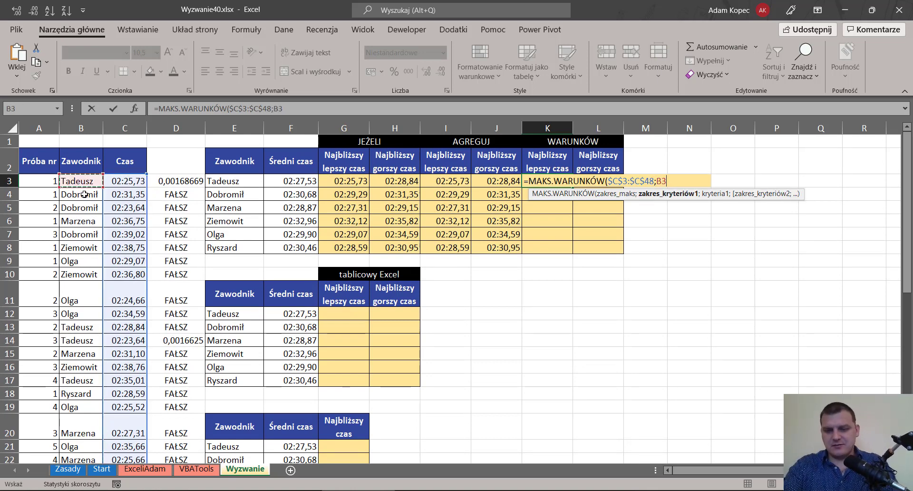
{"action": "key", "text": "ctrl+shift+Down"}
{"action": "key", "text": "F4"}
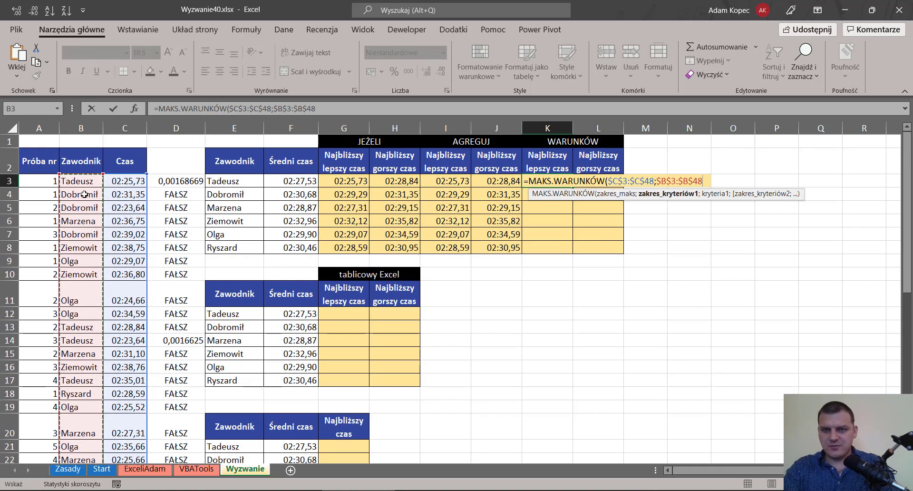
{"action": "type", "text": ";"}
- Add the criteria E3 and $C$3:$C$48 with "<"&F3, completing K3's formula
{"action": "left_click", "coordinate": [242, 183]}
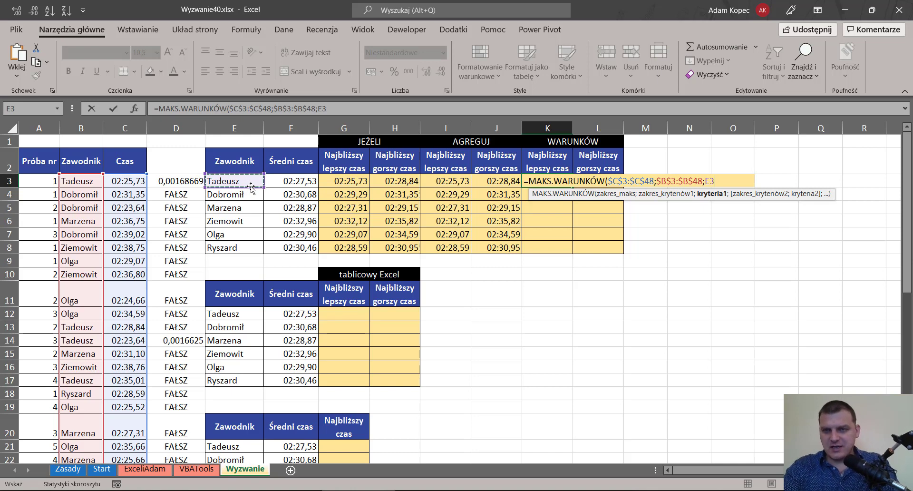
{"action": "type", "text": ";"}
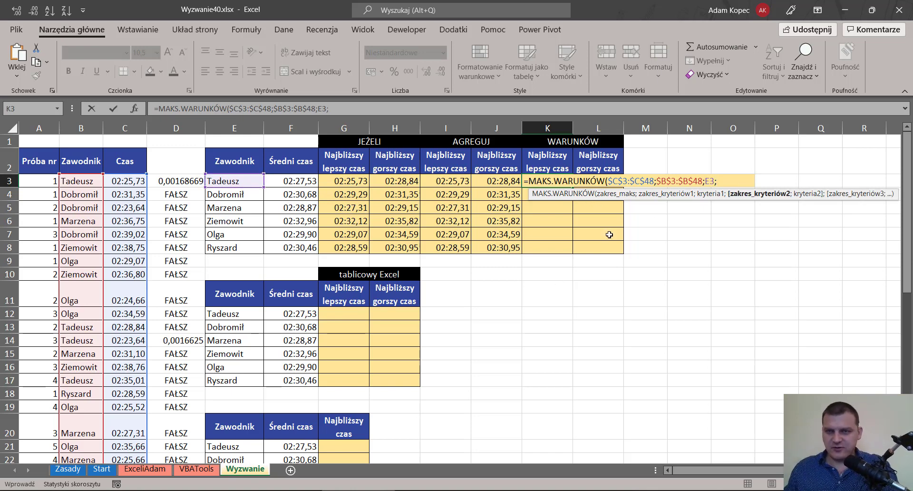
{"action": "left_click", "coordinate": [132, 181]}
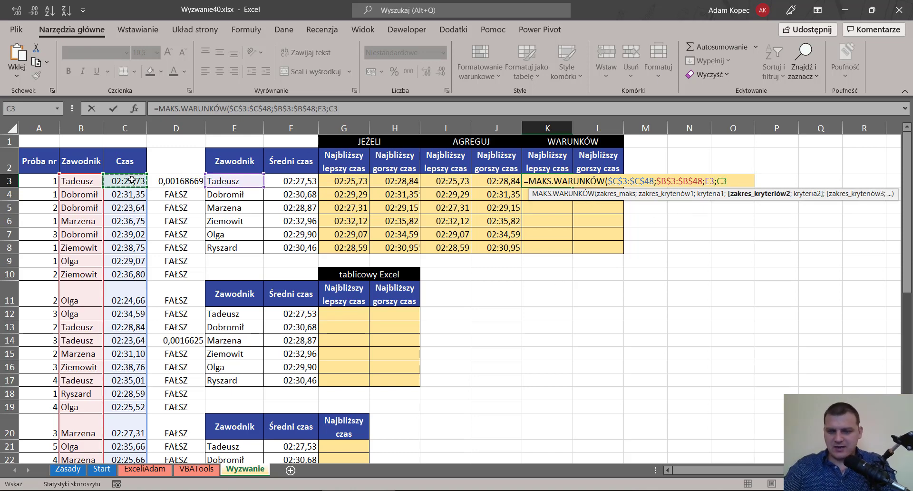
{"action": "key", "text": "ctrl+shift+Down"}
{"action": "key", "text": "F4"}
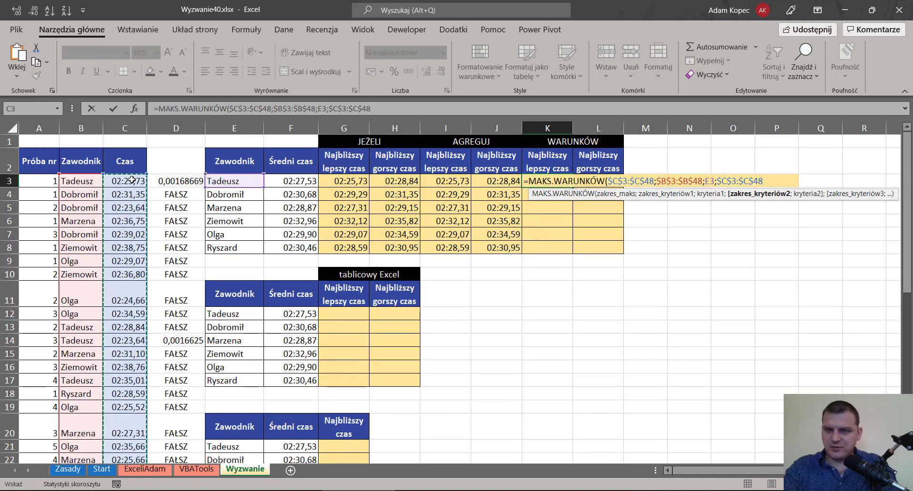
{"action": "type", "text": ";"}
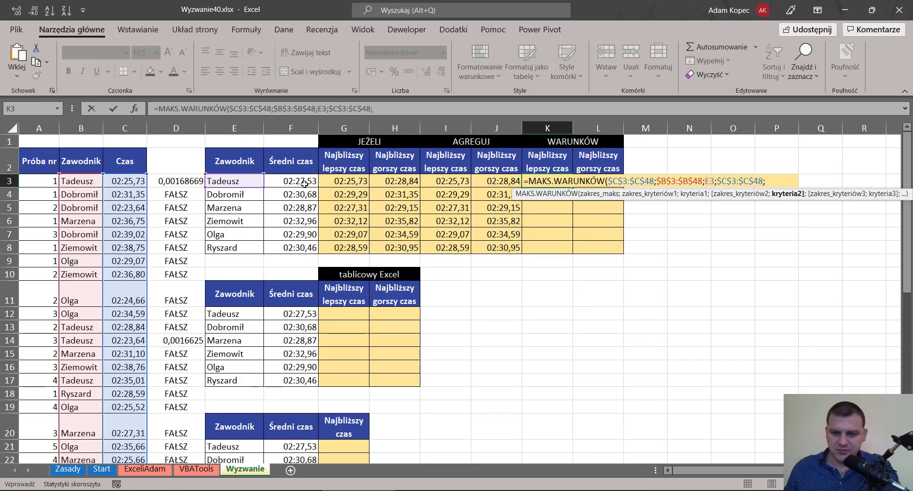
{"action": "type", "text": "\"<"}
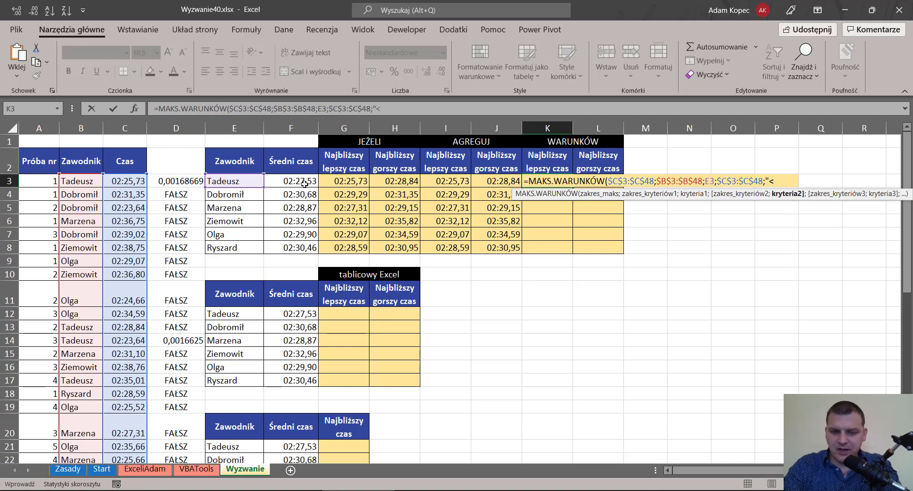
{"action": "type", "text": "\"&"}
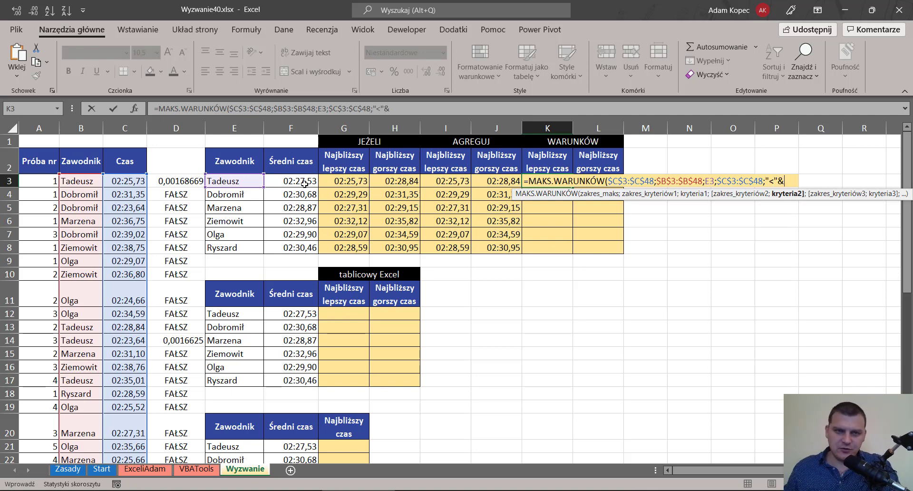
{"action": "left_click", "coordinate": [305, 182]}
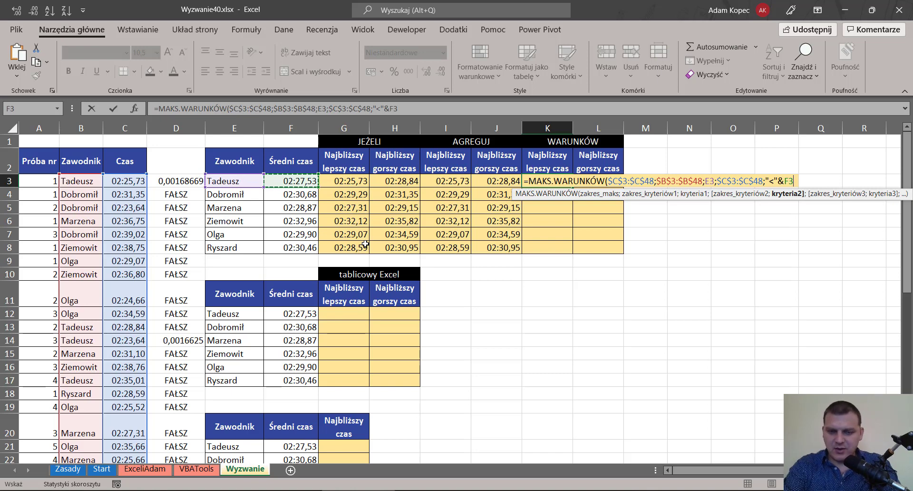
{"action": "key", "text": "ctrl+Return"}
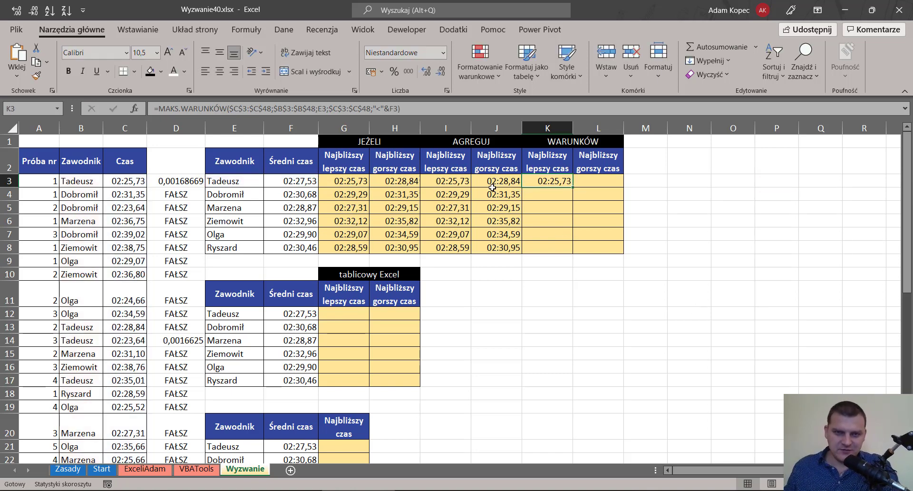
- Enter the MAKS.WARUNKÓW formula into all of K3:K8
{"action": "left_click_drag", "start_coordinate": [553, 181], "coordinate": [550, 252]}
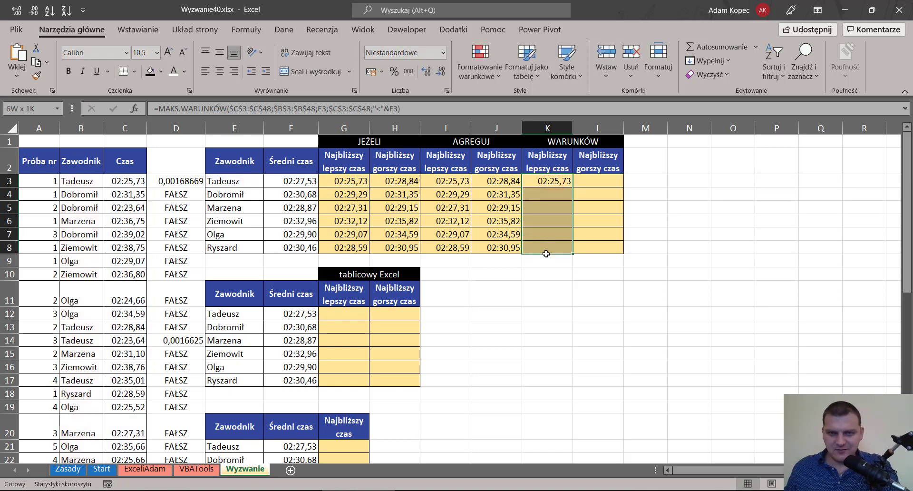
{"action": "key", "text": "F2"}
{"action": "key", "text": "ctrl+Return"}
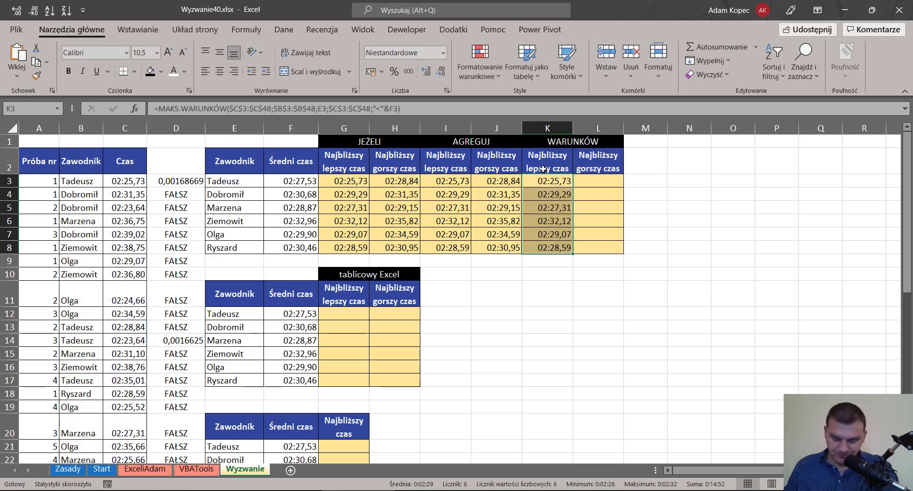
{"action": "left_click", "coordinate": [559, 181]}
- Copy K3's MAKS.WARUNKÓW formula text into L3
{"action": "key", "text": "F2"}
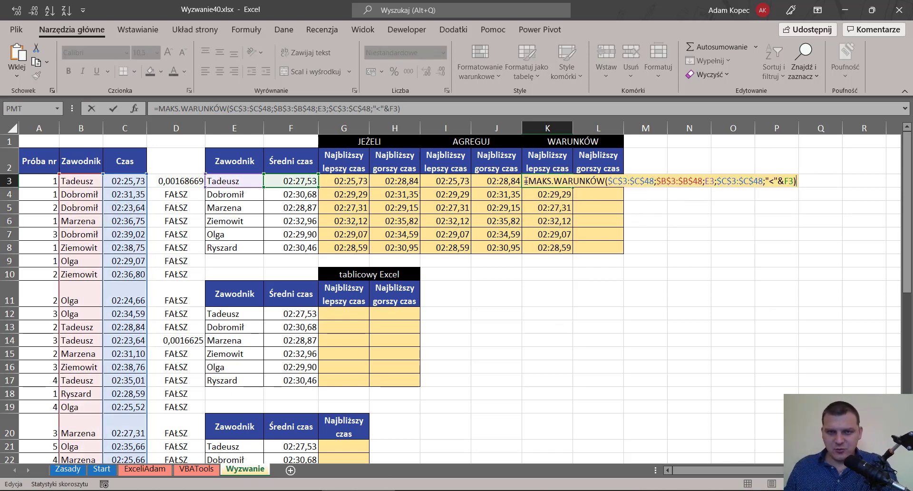
{"action": "left_click_drag", "start_coordinate": [526, 181], "coordinate": [797, 181]}
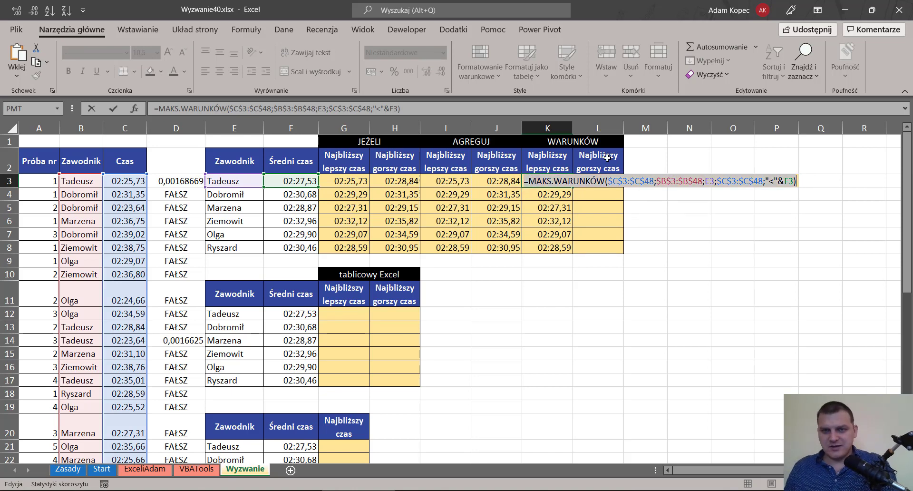
{"action": "key", "text": "ctrl+c"}
{"action": "key", "text": "Escape"}
{"action": "left_click", "coordinate": [604, 181]}
{"action": "key", "text": "ctrl+v"}
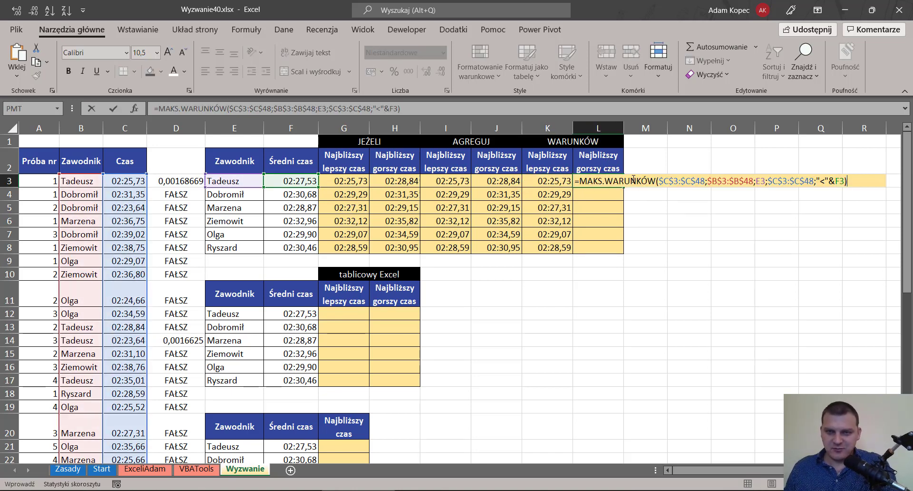
- Change L3's formula to MIN.WARUNKÓW with a > comparison
{"action": "left_click", "coordinate": [601, 181]}
{"action": "key", "text": "BackSpace"}
{"action": "key", "text": "BackSpace"}
{"action": "key", "text": "BackSpace"}
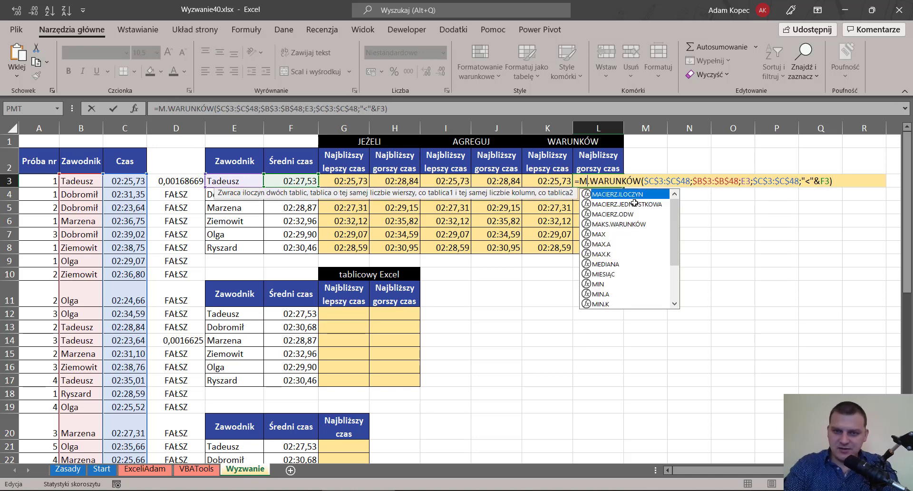
{"action": "type", "text": "in"}
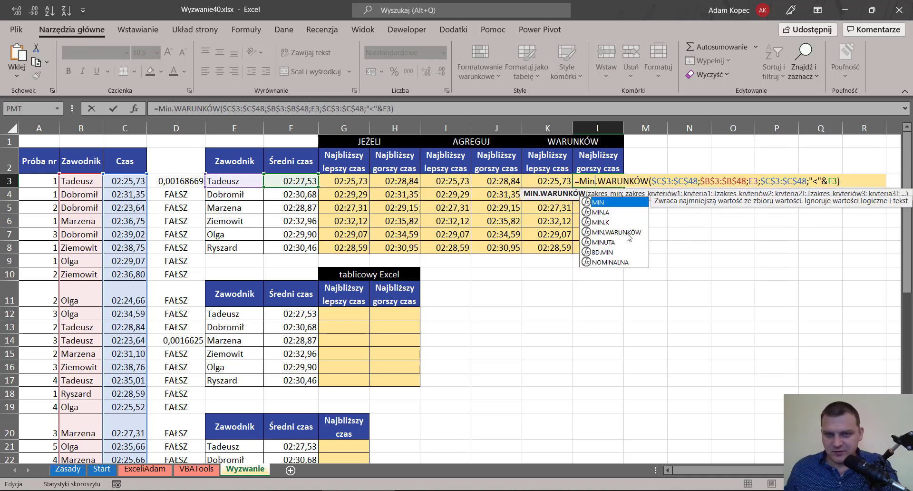
{"action": "left_click", "coordinate": [814, 181]}
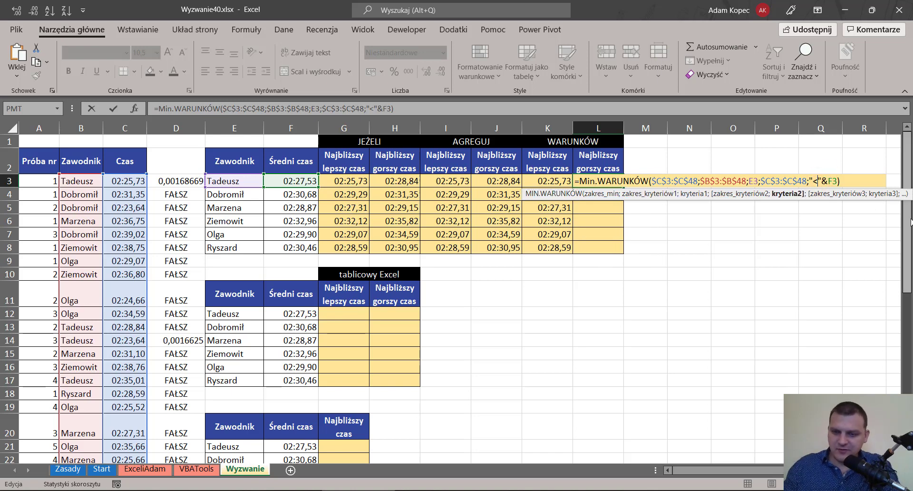
{"action": "key", "text": "BackSpace"}
{"action": "type", "text": ">"}
{"action": "key", "text": "Return"}
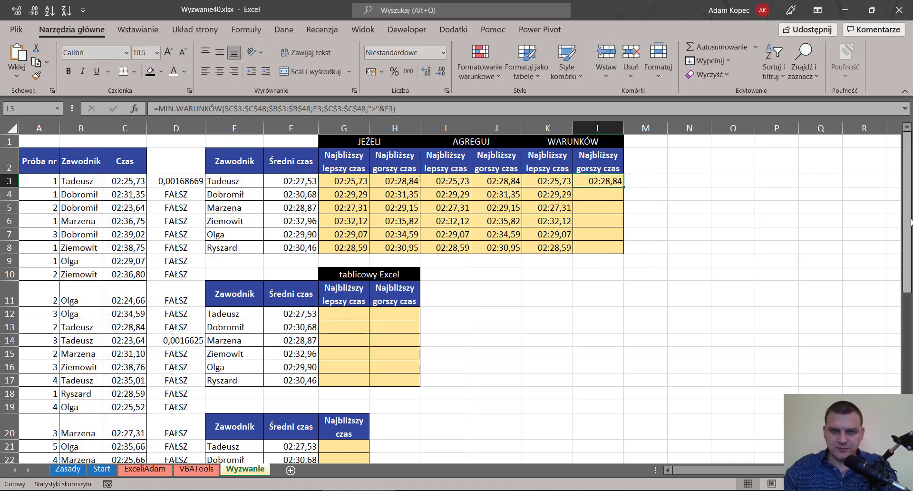
- Fill the MIN.WARUNKÓW formula into L3:L8 only, undoing the overlong fill
{"action": "double_click", "coordinate": [623, 186]}
{"action": "key", "text": "ctrl+z"}
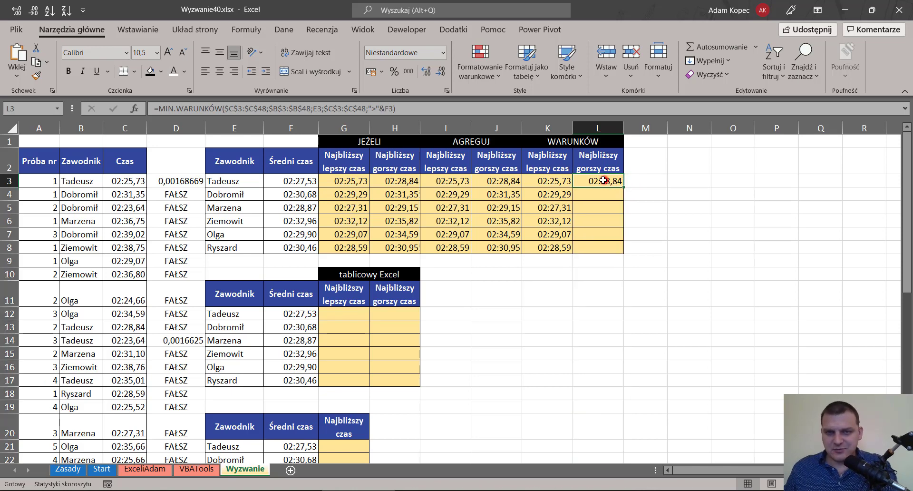
{"action": "left_click_drag", "start_coordinate": [604, 181], "coordinate": [604, 248]}
{"action": "key", "text": "F2"}
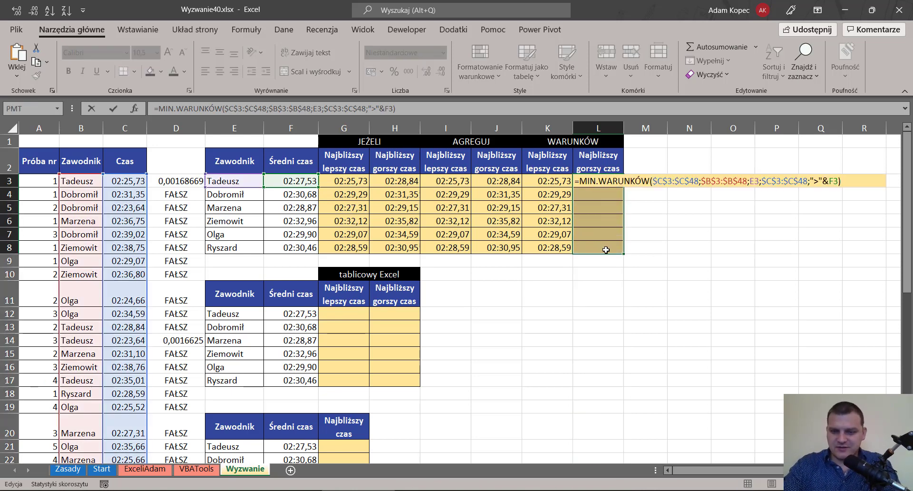
{"action": "key", "text": "ctrl+Return"}
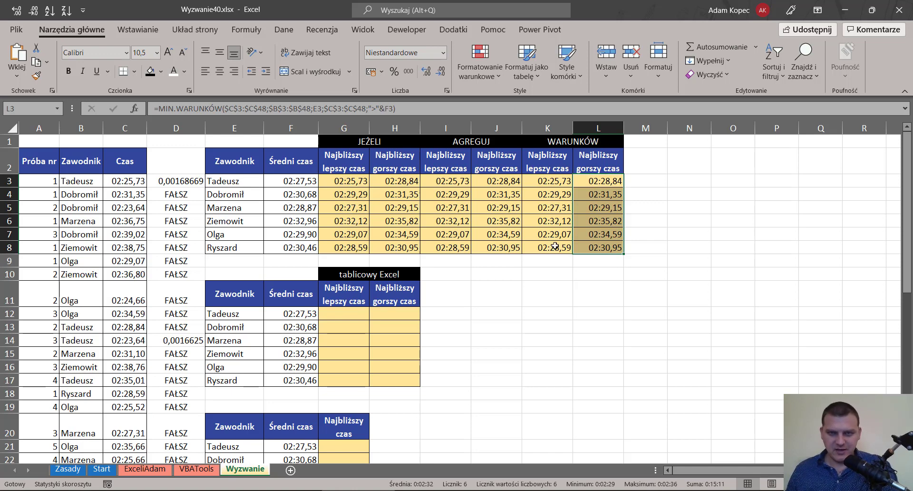
{"action": "left_click", "coordinate": [603, 245]}
{"action": "key", "text": "F2"}
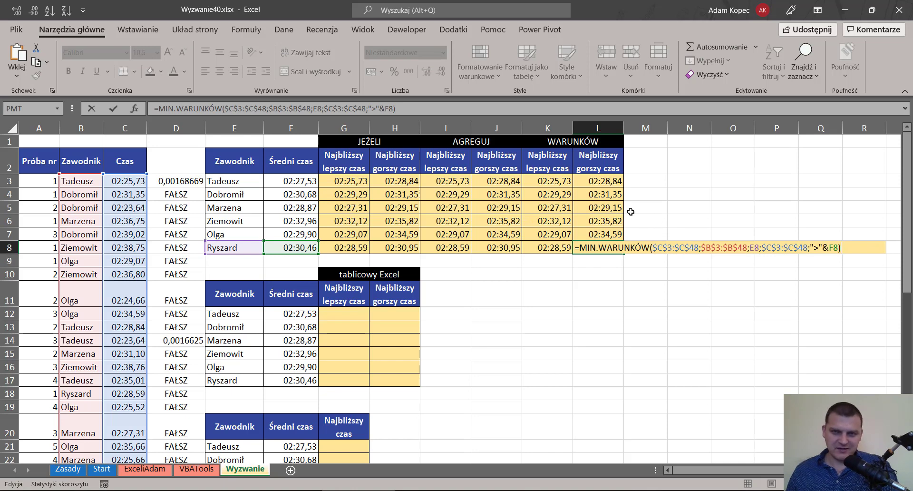
{"action": "key", "text": "Escape"}
{"action": "double_click", "coordinate": [486, 247]}
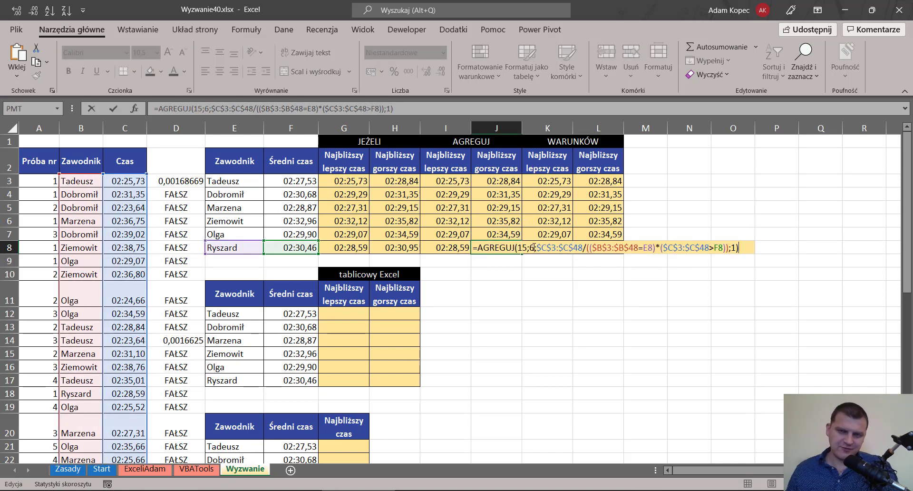
{"action": "key", "text": "Escape"}
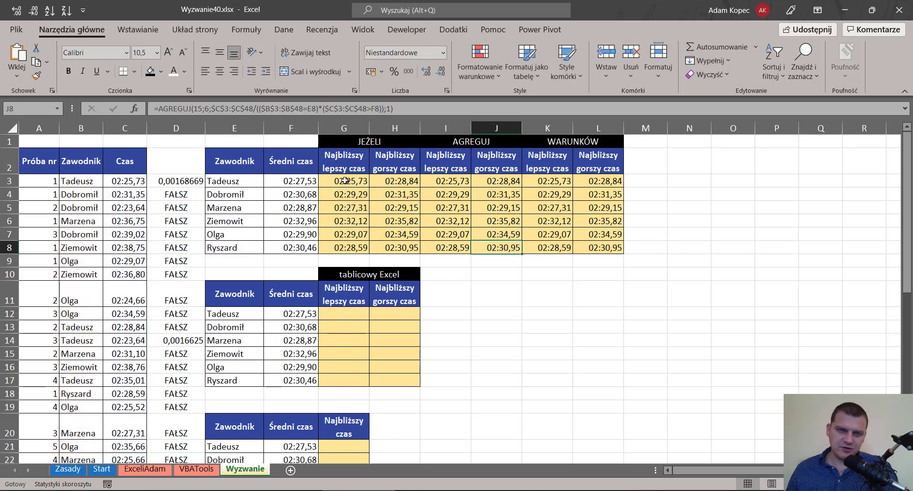
{"action": "double_click", "coordinate": [345, 181]}
{"action": "key", "text": "End"}
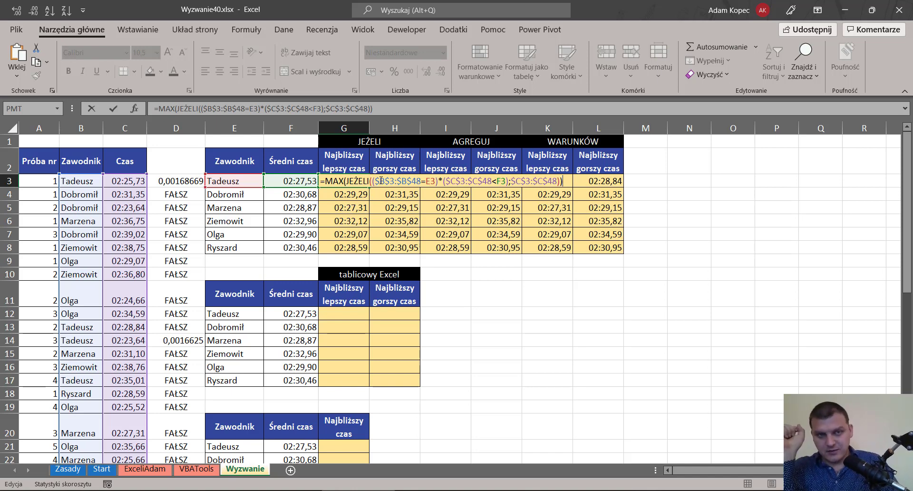
{"action": "key", "text": "Escape"}
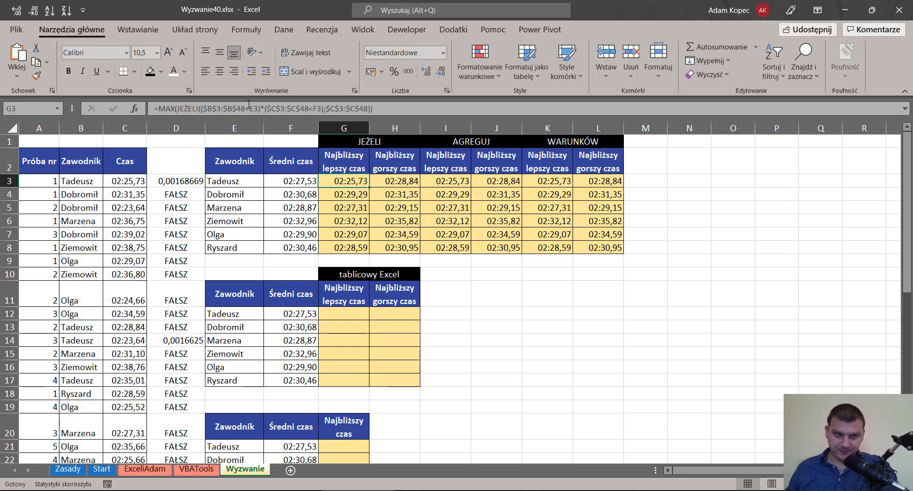
{"action": "left_click", "coordinate": [228, 126]}
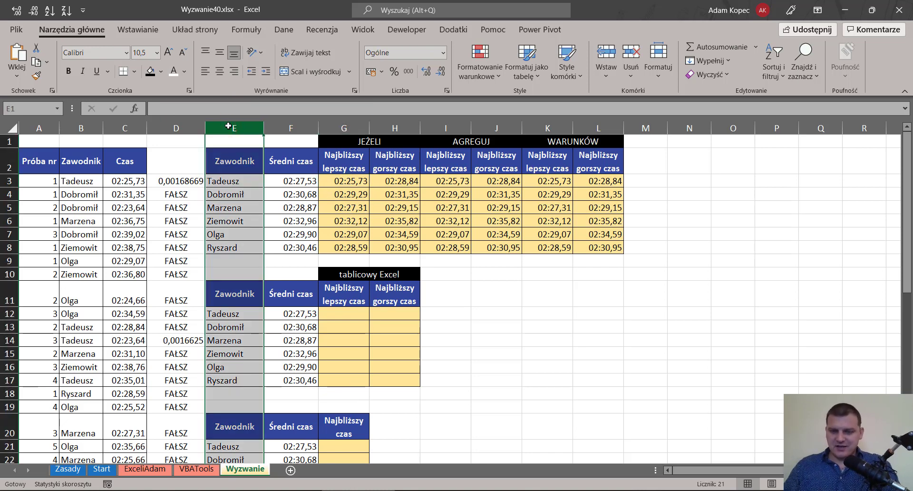
{"action": "key", "text": "ctrl+plus"}
{"action": "key", "text": "Down"}
{"action": "key", "text": "Down"}
{"action": "key", "text": "Down"}
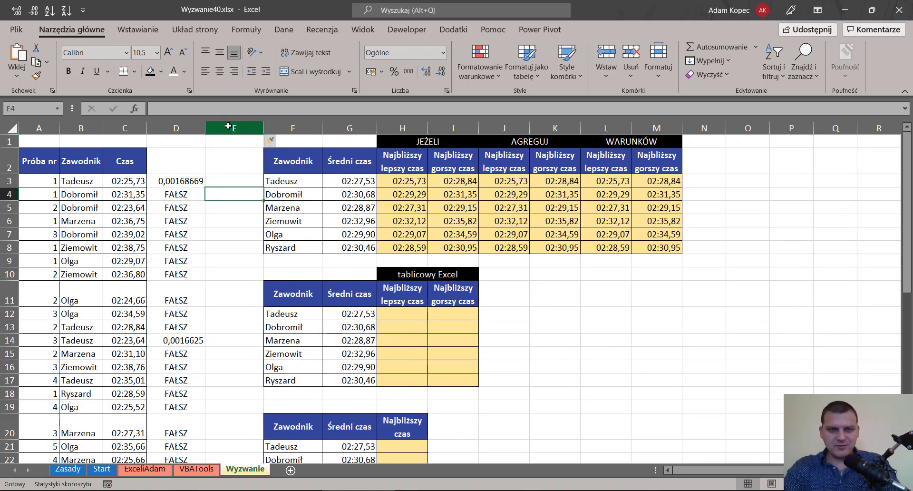
{"action": "key", "text": "Up"}
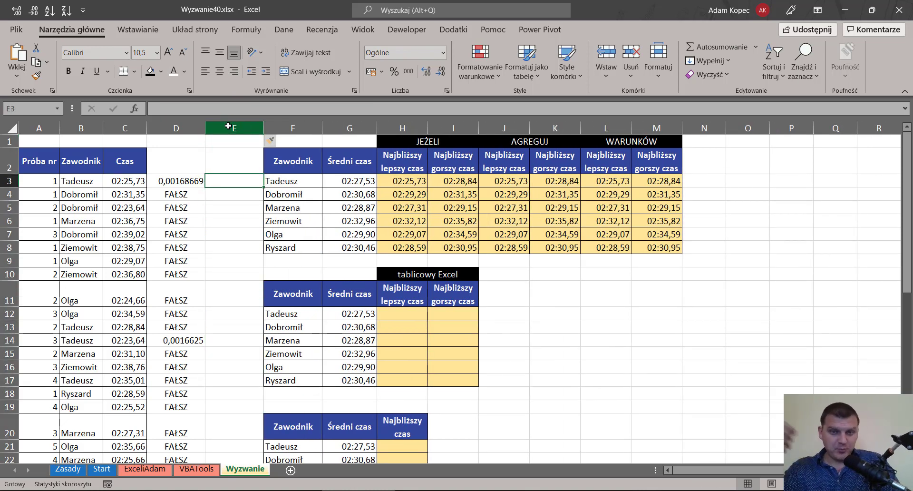
{"action": "left_click", "coordinate": [228, 126]}
{"action": "key", "text": "ctrl+minus"}
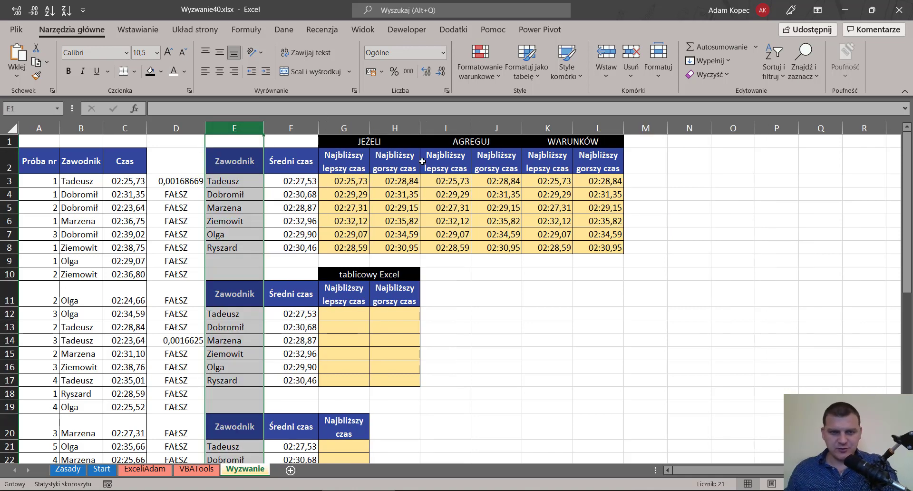
{"action": "left_click", "coordinate": [440, 313]}
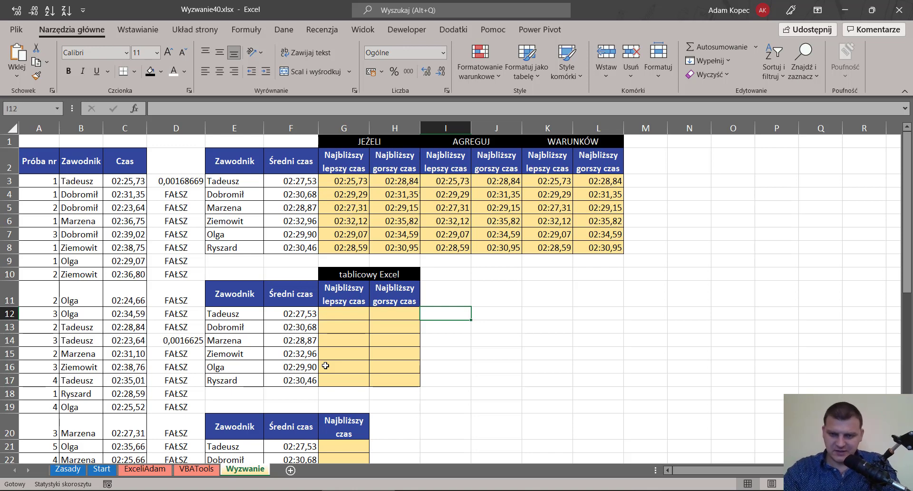
- Start I12's FILTRUJ formula with the absolute time range $C$3:$C$48
{"action": "type", "text": "="}
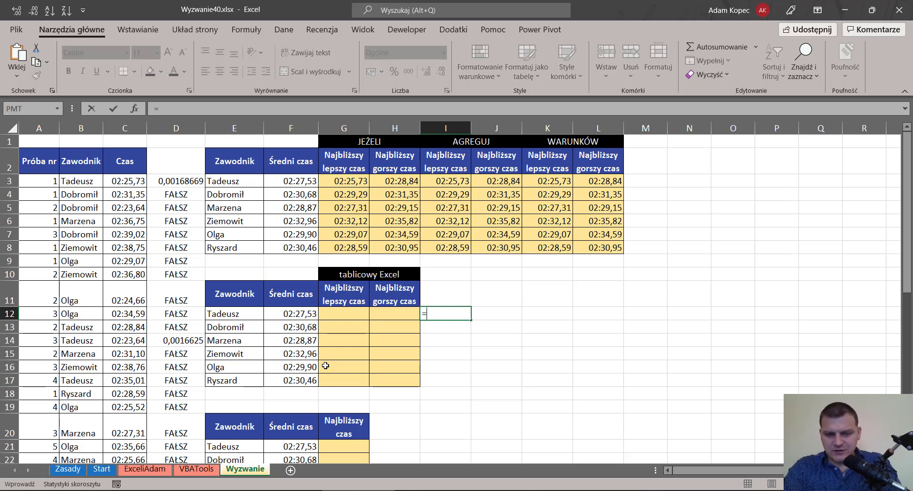
{"action": "type", "text": "fi"}
{"action": "key", "text": "Down"}
{"action": "key", "text": "Tab"}
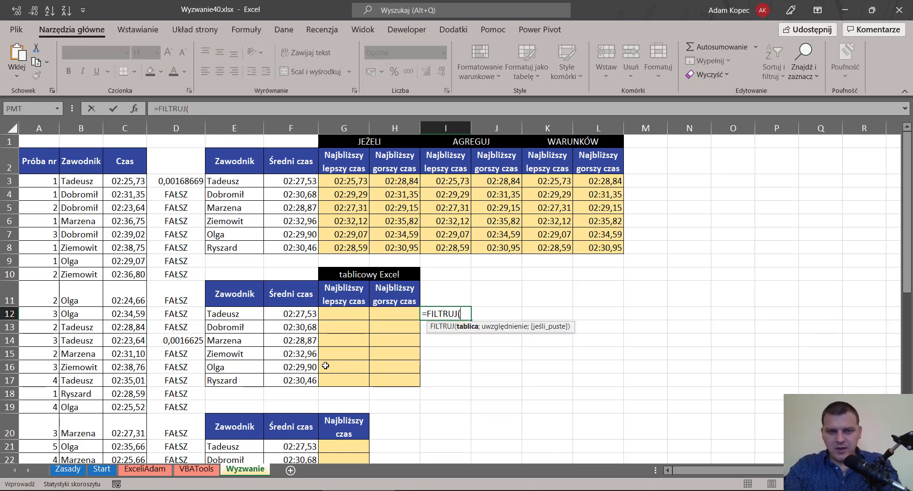
{"action": "left_click", "coordinate": [126, 181]}
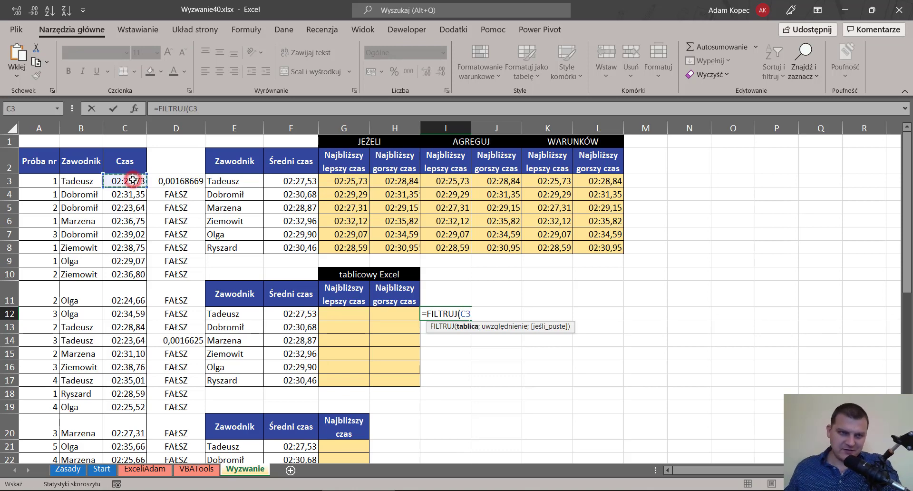
{"action": "key", "text": "ctrl+shift+Down"}
{"action": "key", "text": "ctrl+BackSpace"}
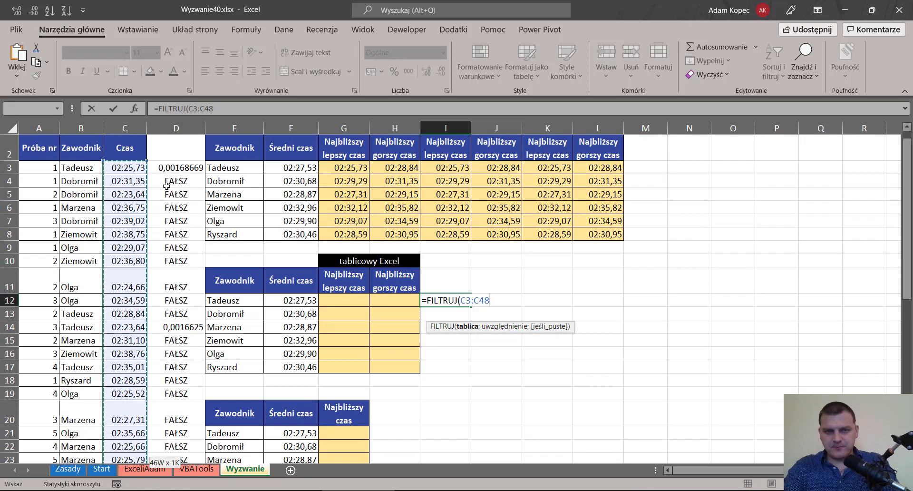
{"action": "key", "text": "F4"}
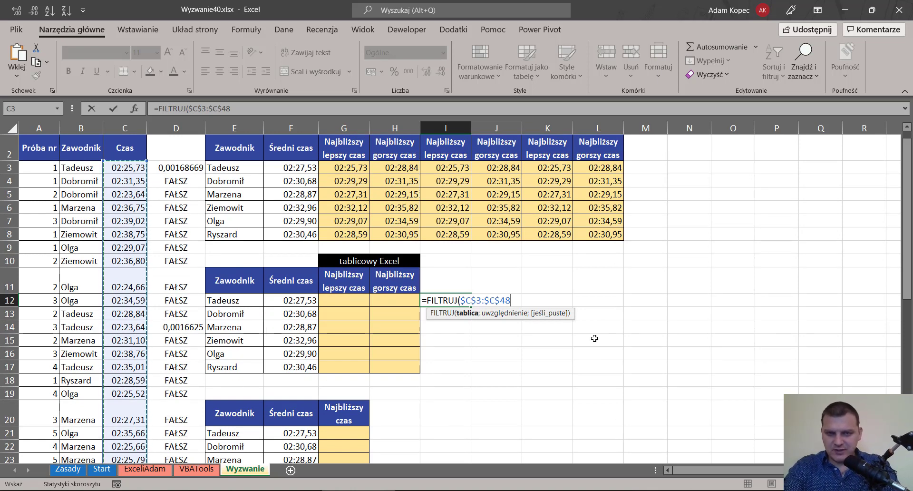
{"action": "type", "text": ";"}
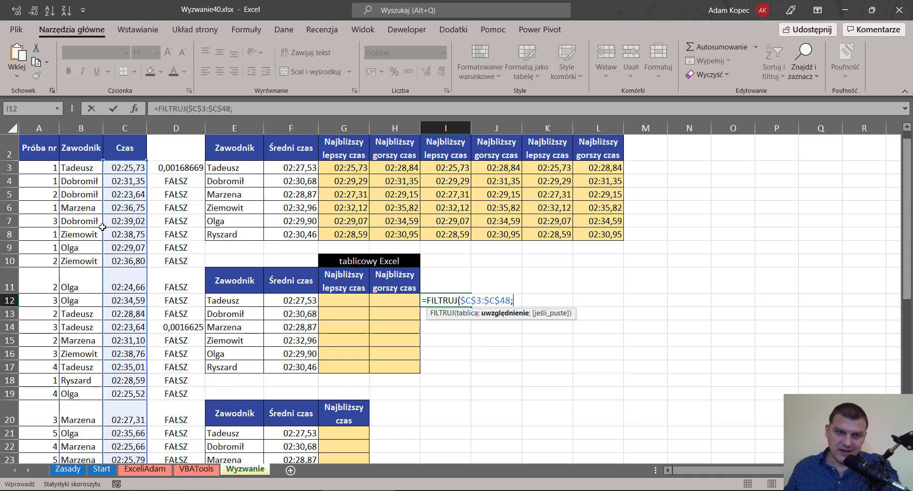
- Add the condition $B$3:$B$48=E12 and confirm so the times spill
{"action": "left_click", "coordinate": [90, 169]}
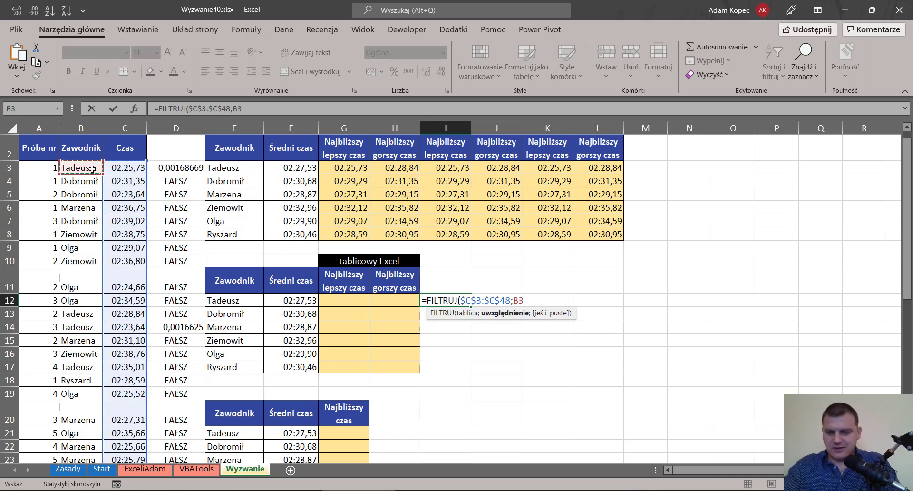
{"action": "key", "text": "ctrl+shift+Down"}
{"action": "scroll", "coordinate": [92, 168], "scroll_direction": "up", "scroll_amount": 10}
{"action": "key", "text": "F4"}
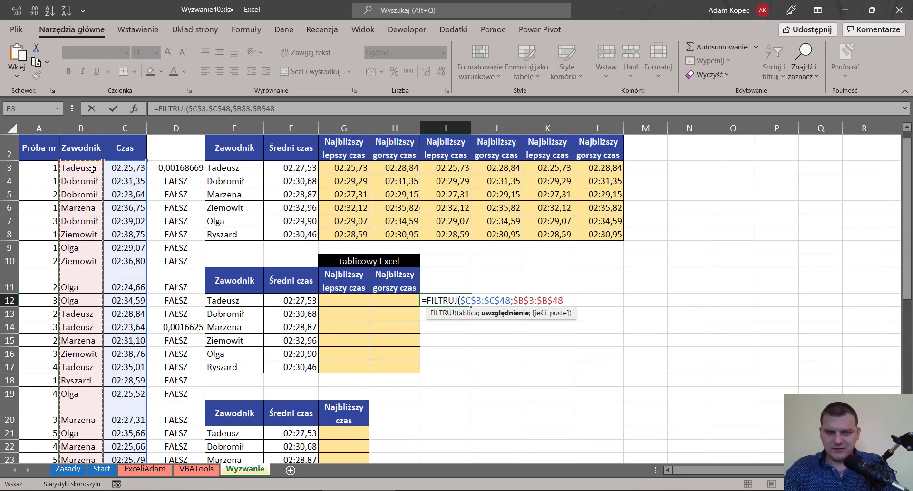
{"action": "type", "text": "="}
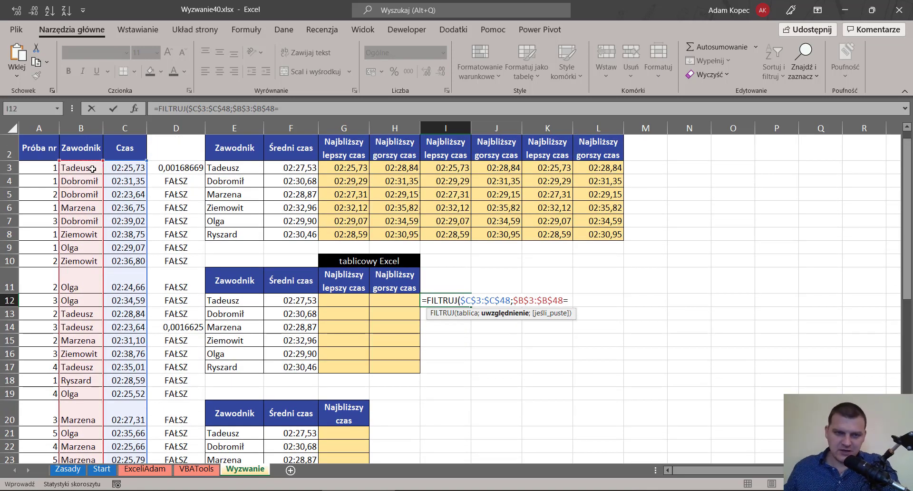
{"action": "left_click", "coordinate": [253, 299]}
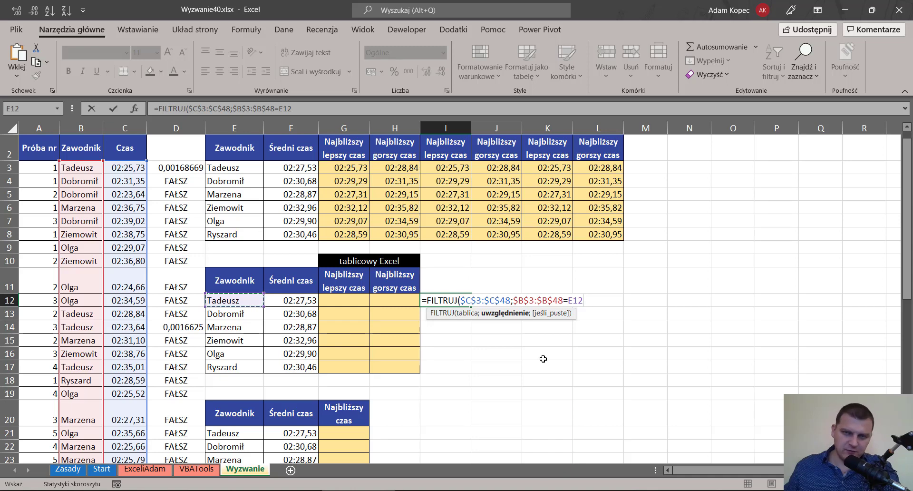
{"action": "type", "text": ")"}
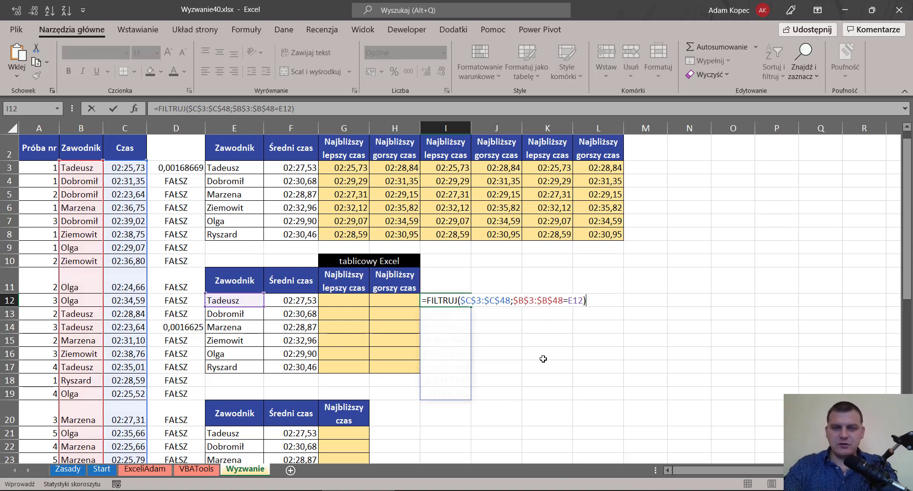
{"action": "key", "text": "ctrl+Return"}
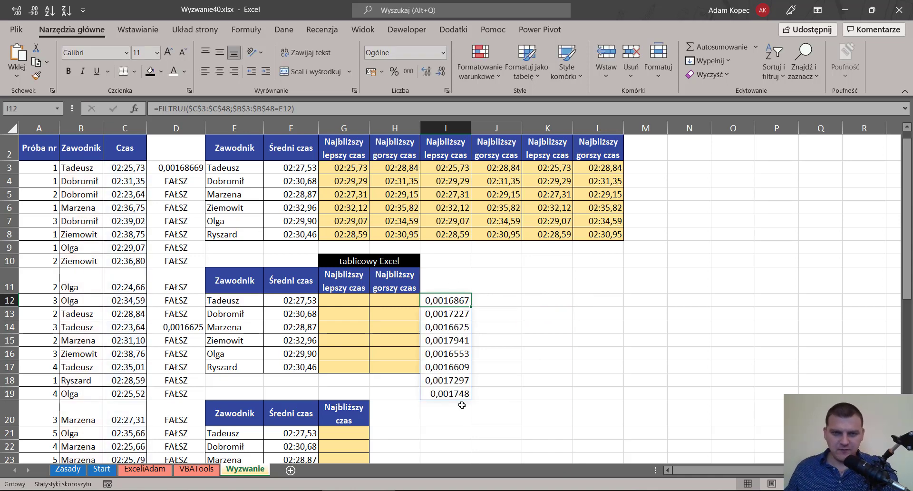
{"action": "left_click", "coordinate": [176, 169]}
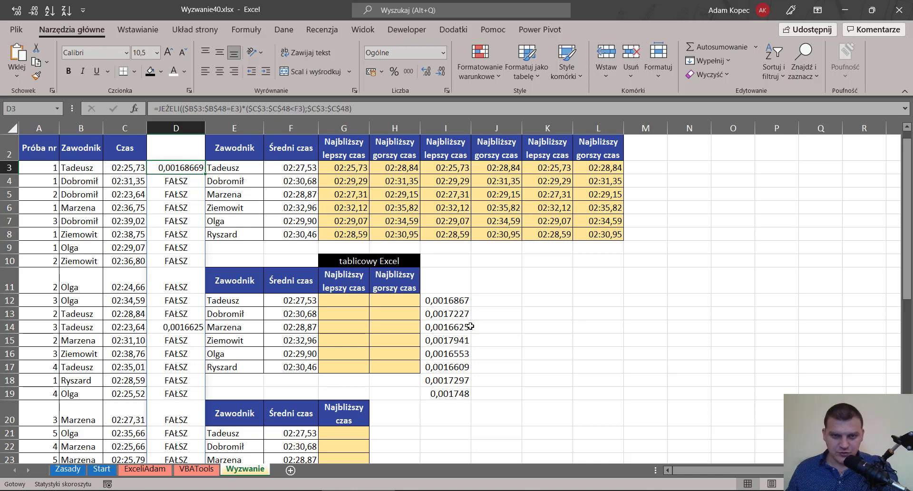
{"action": "left_click", "coordinate": [459, 316]}
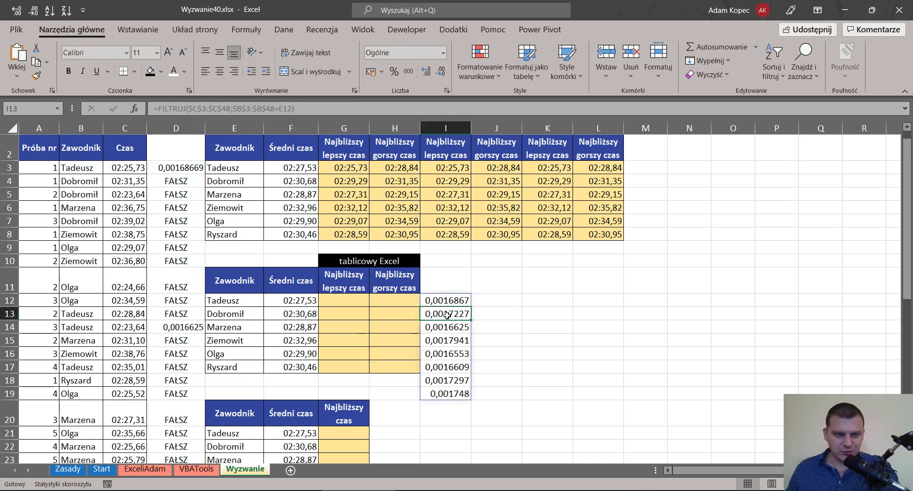
{"action": "left_click_drag", "start_coordinate": [81, 313], "coordinate": [235, 313]}
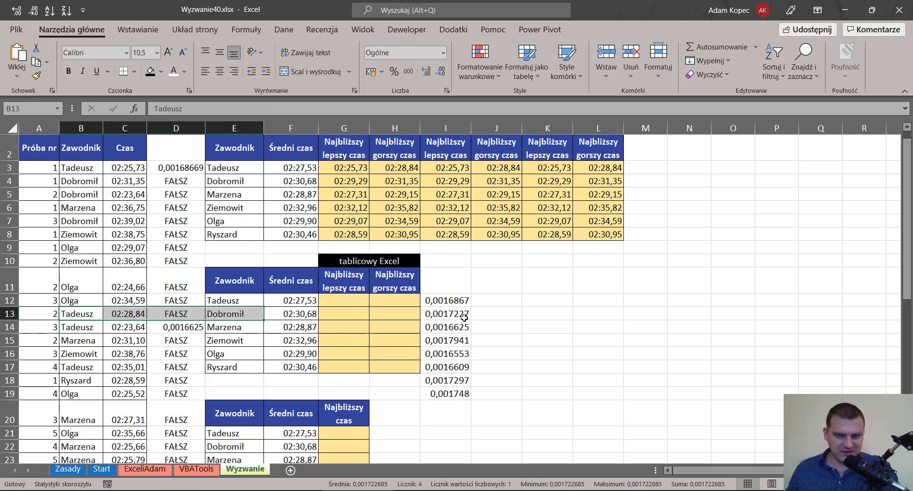
{"action": "left_click", "coordinate": [185, 328]}
{"action": "left_click", "coordinate": [455, 329]}
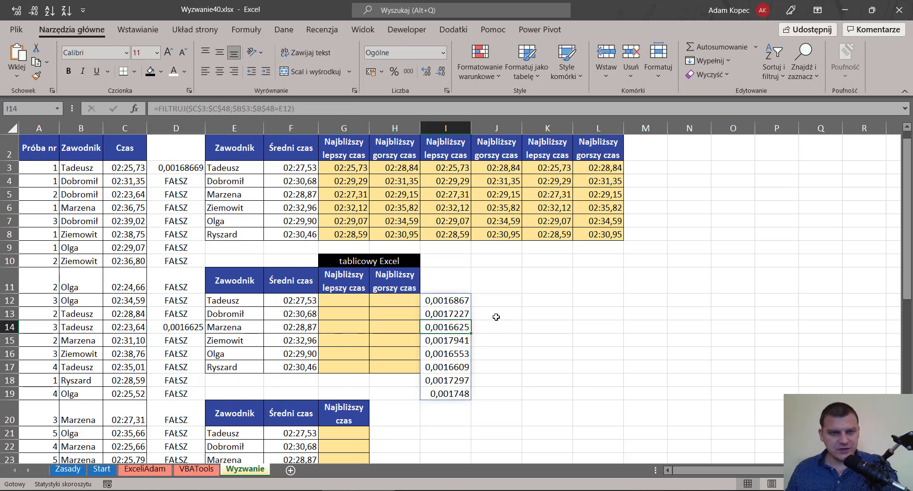
{"action": "left_click", "coordinate": [447, 301]}
{"action": "key", "text": "F2"}
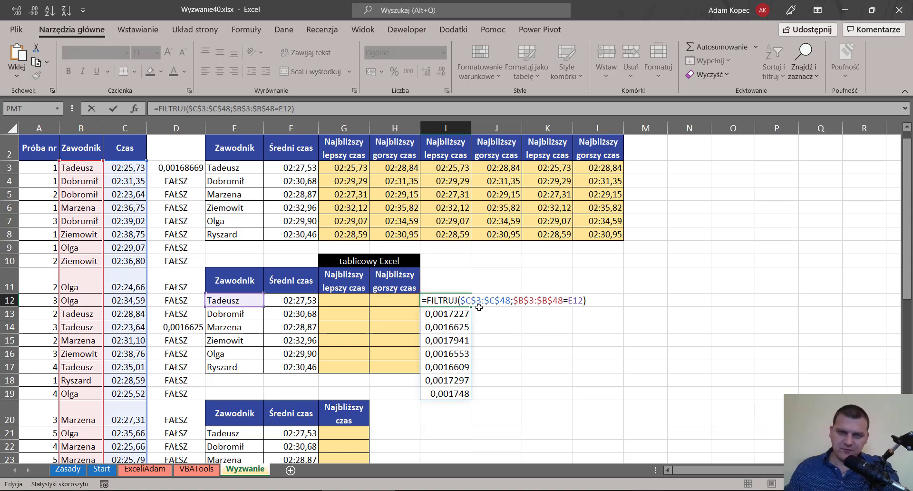
- Wrap I12's FILTRUJ in X.WYSZUKAJ with lookup F12, FILTRUJ as both arrays, match mode -1
{"action": "type", "text": "X.WYSZUKAJ("}
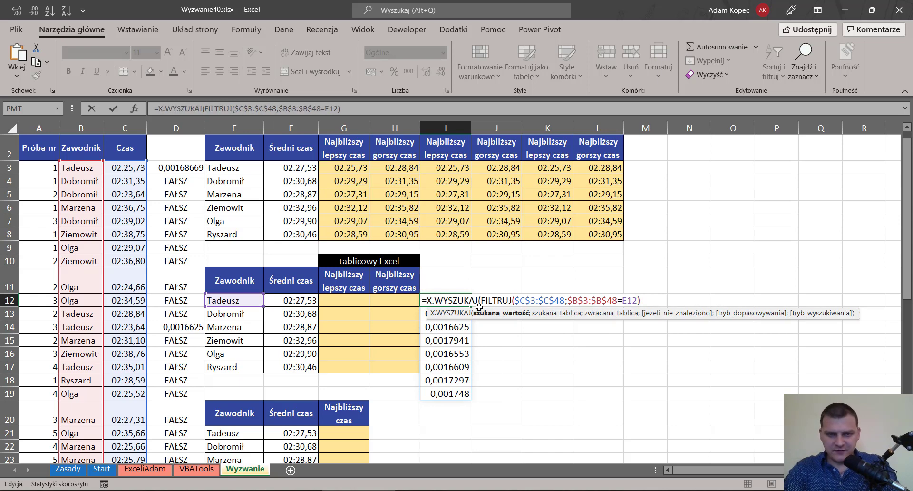
{"action": "left_click", "coordinate": [305, 300]}
{"action": "type", "text": ";"}
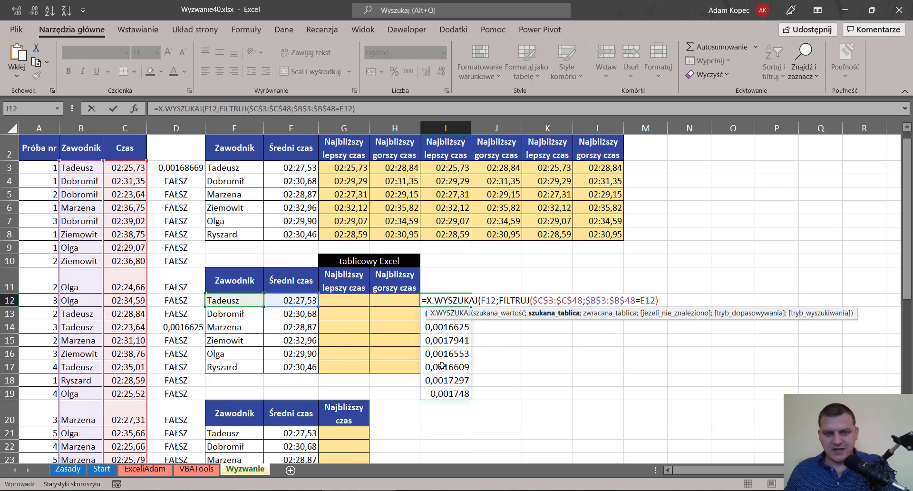
{"action": "left_click", "coordinate": [557, 315]}
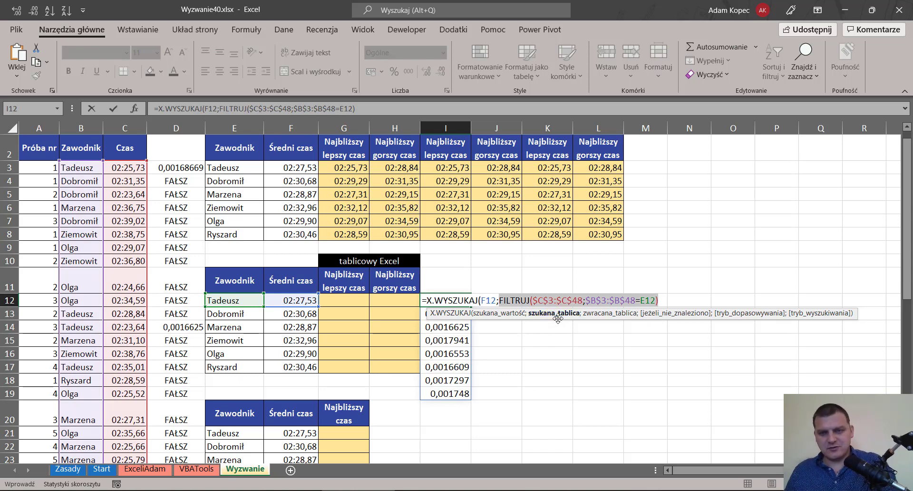
{"action": "left_click", "coordinate": [660, 299]}
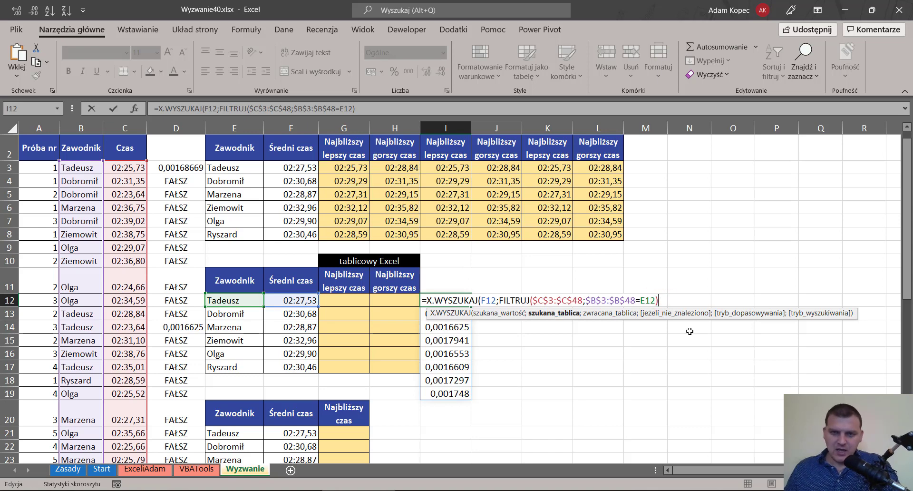
{"action": "type", "text": ";"}
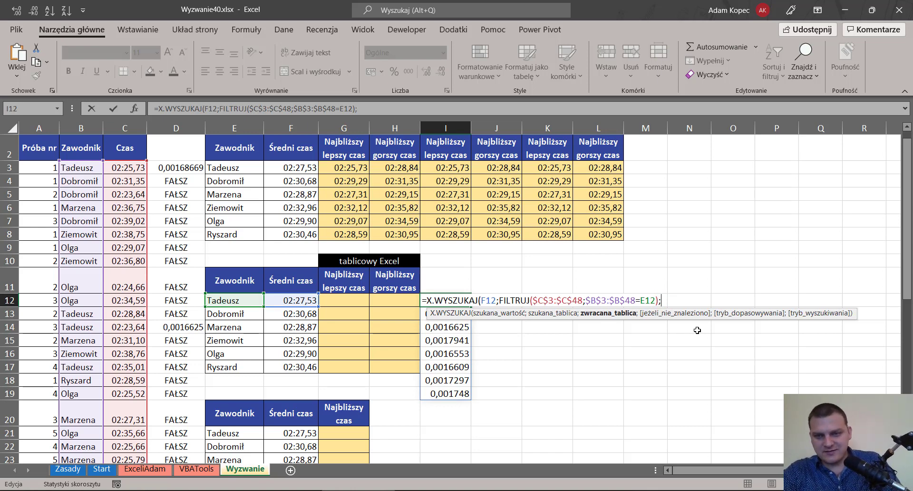
{"action": "key", "text": "ctrl+v"}
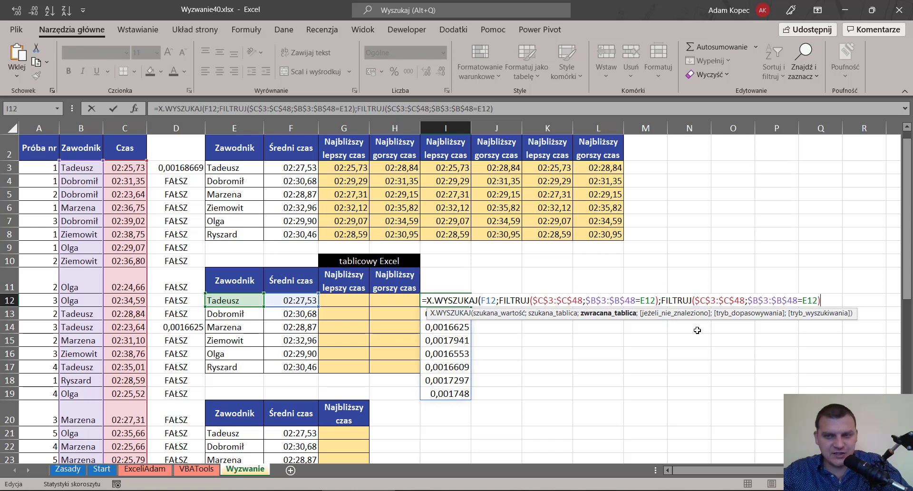
{"action": "type", "text": ";"}
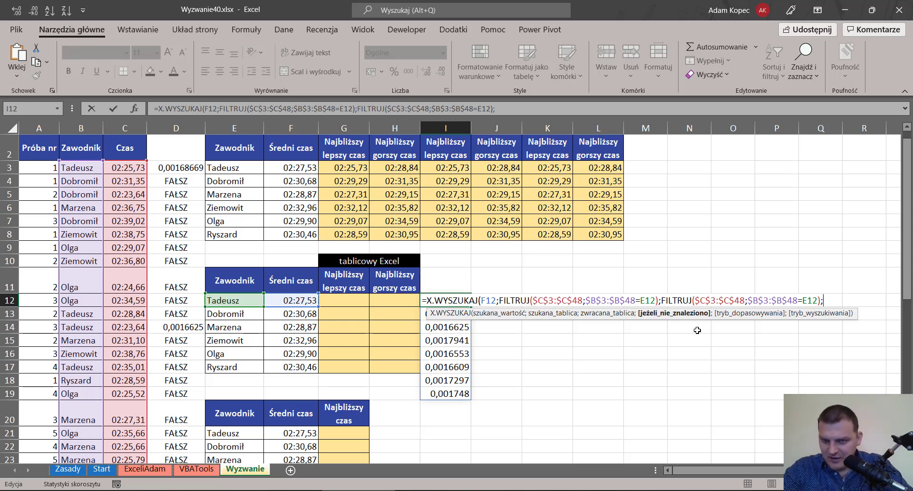
{"action": "type", "text": ";"}
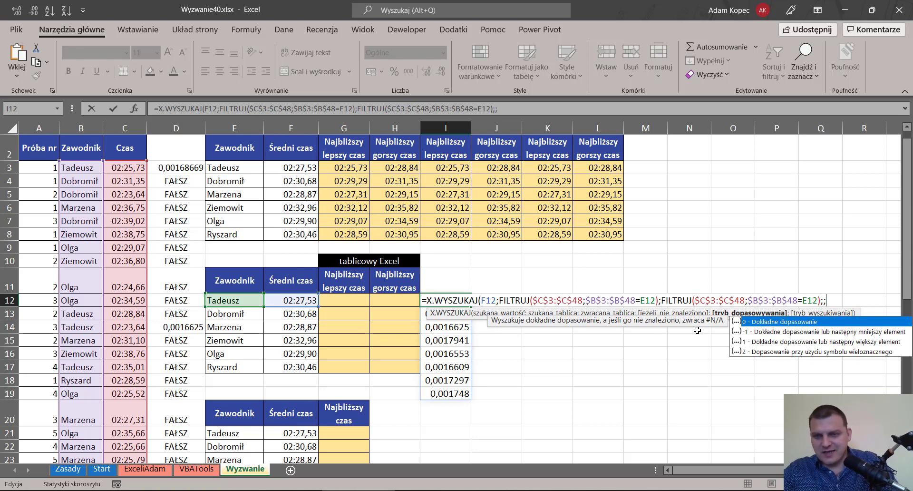
{"action": "key", "text": "Down"}
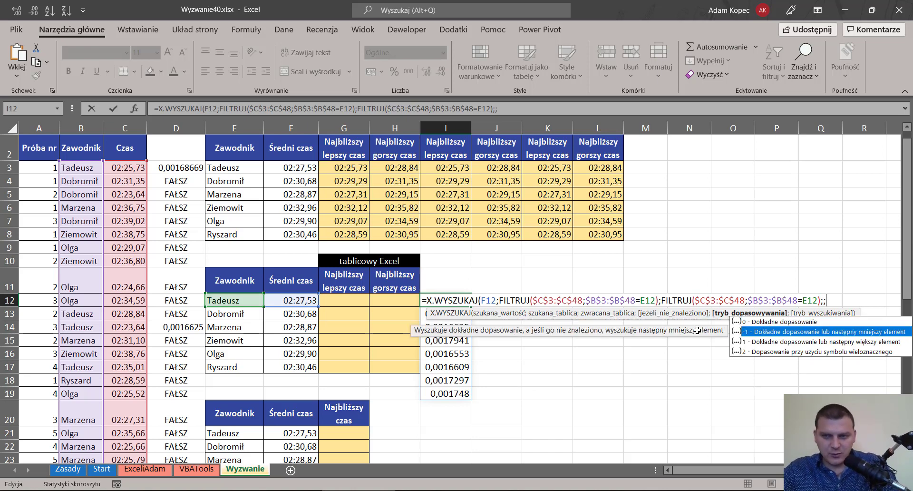
{"action": "key", "text": "Tab"}
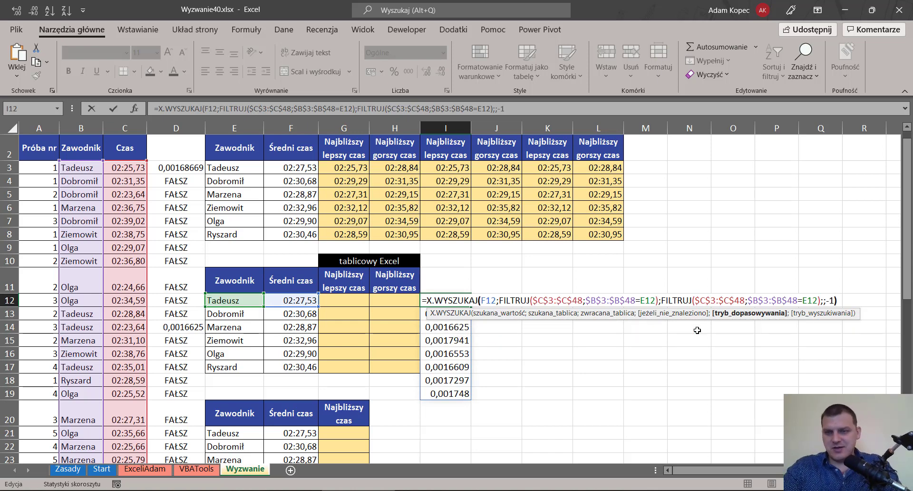
{"action": "key", "text": "ctrl+Return"}
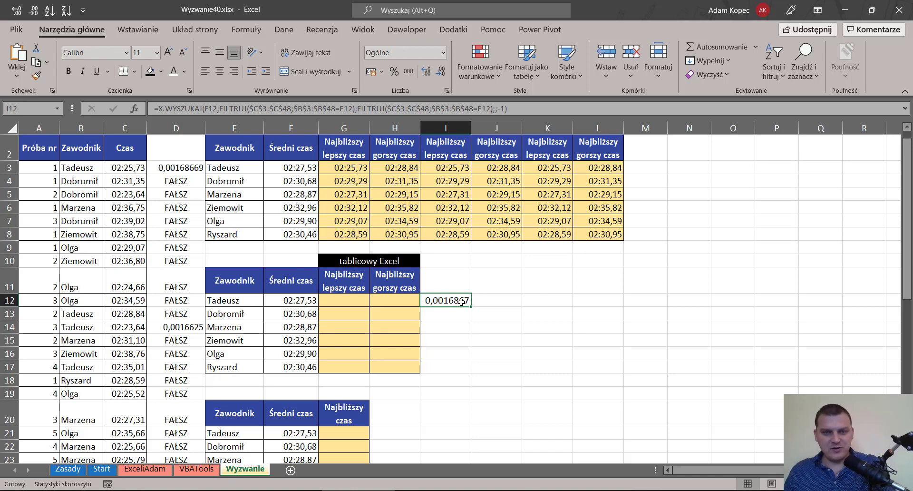
- Copy I12's lookup formula into G12 and compare it with G3's formula
{"action": "key", "text": "F2"}
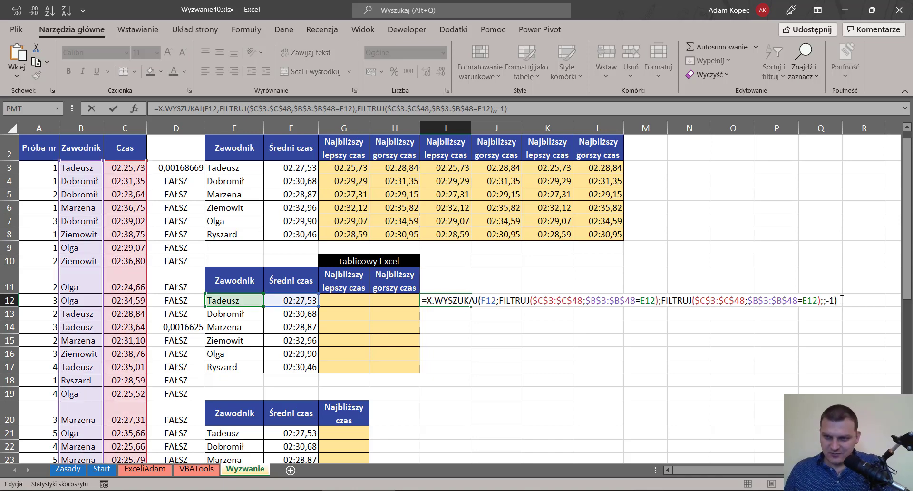
{"action": "key", "text": "ctrl+Return"}
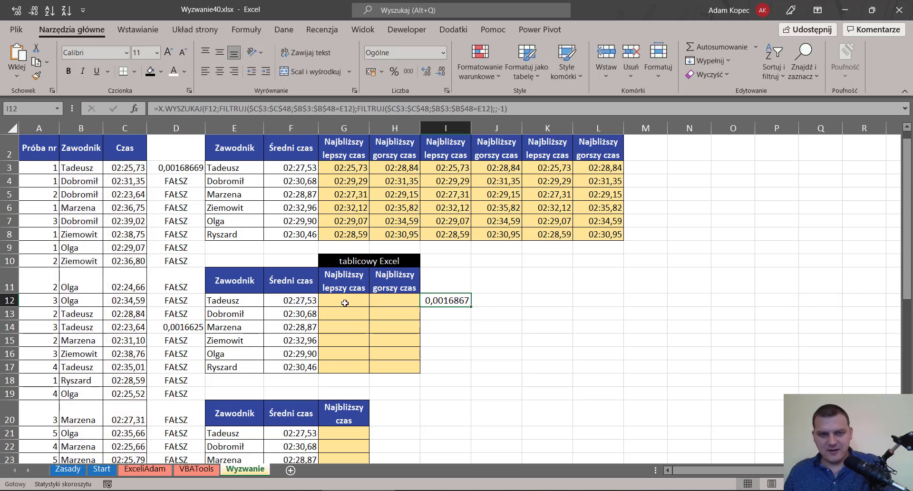
{"action": "double_click", "coordinate": [345, 303]}
{"action": "key", "text": "ctrl+v"}
{"action": "key", "text": "Return"}
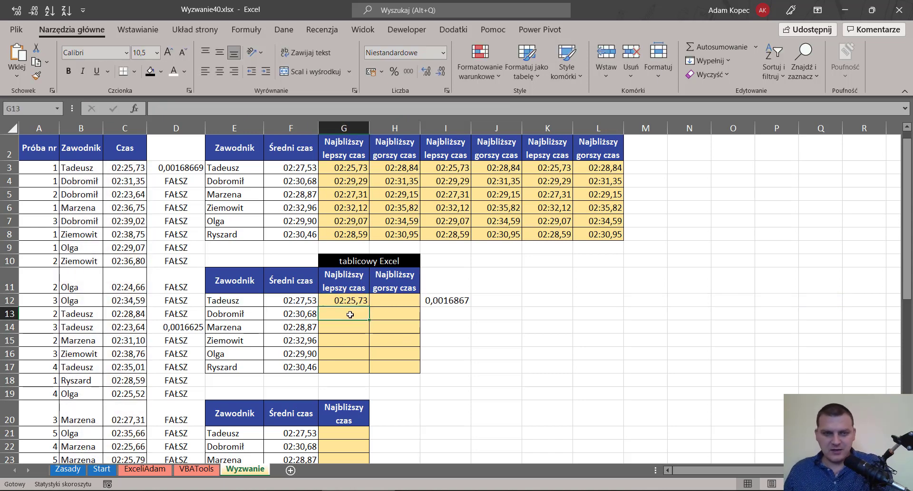
{"action": "left_click", "coordinate": [351, 302]}
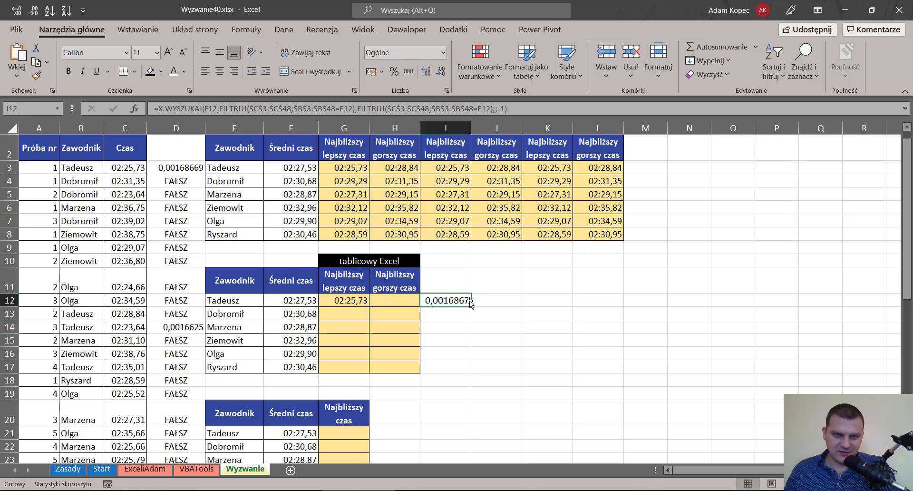
{"action": "left_click", "coordinate": [342, 170]}
- Fill G12's formula down to G17, undoing the overrun into error rows
{"action": "left_click", "coordinate": [351, 300]}
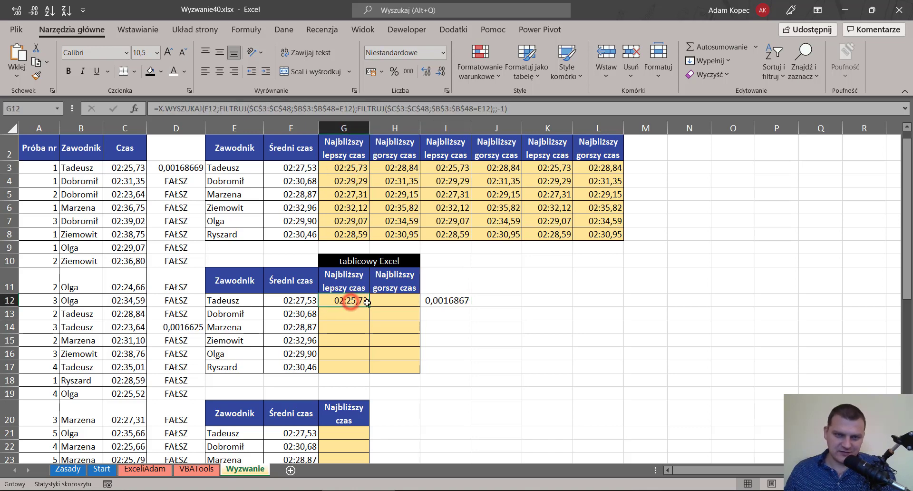
{"action": "double_click", "coordinate": [369, 307]}
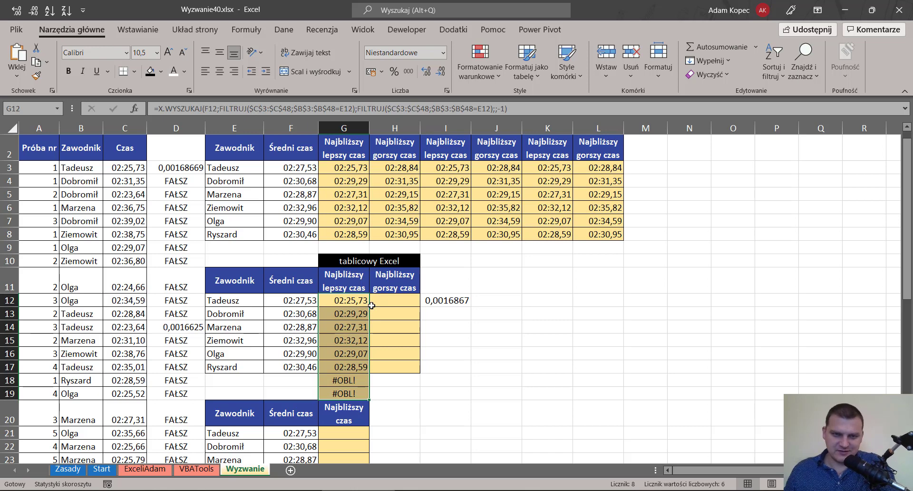
{"action": "key", "text": "ctrl+z"}
{"action": "left_click_drag", "start_coordinate": [369, 307], "coordinate": [365, 373]}
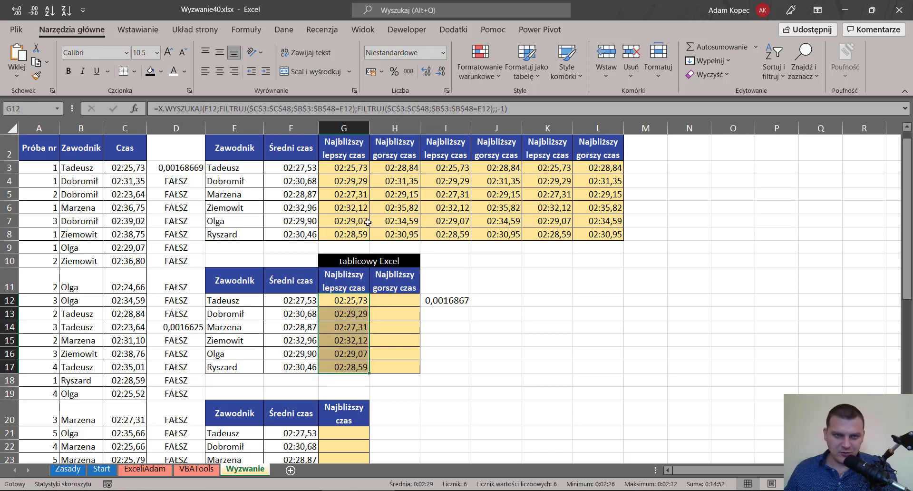
- Copy G12's X.WYSZUKAJ formula into H12
{"action": "left_click", "coordinate": [355, 297]}
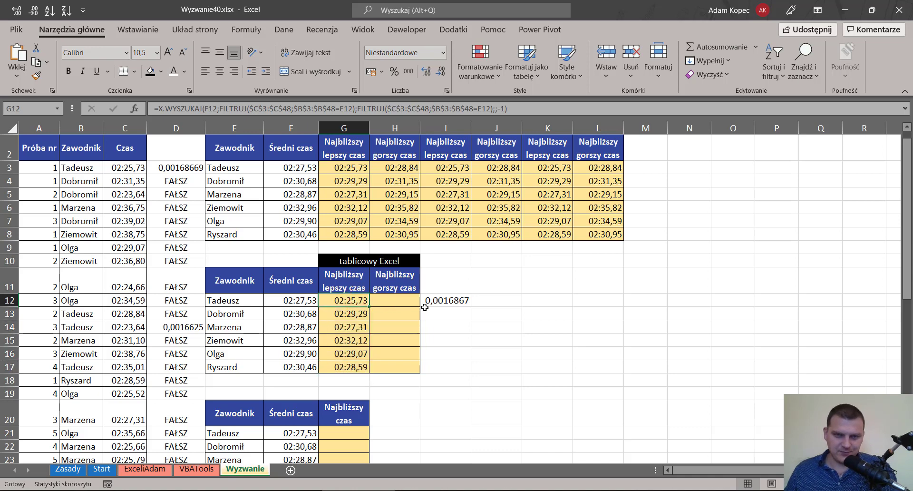
{"action": "key", "text": "F2"}
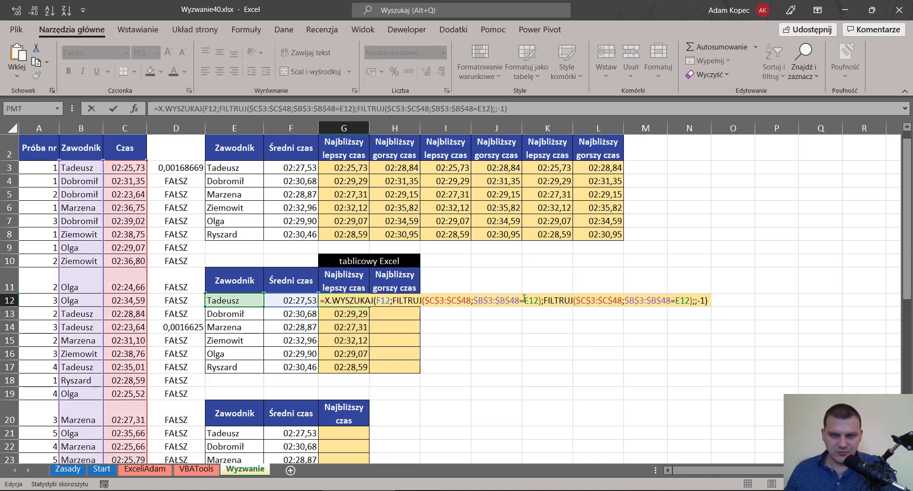
{"action": "key", "text": "F9"}
{"action": "key", "text": "ctrl+z"}
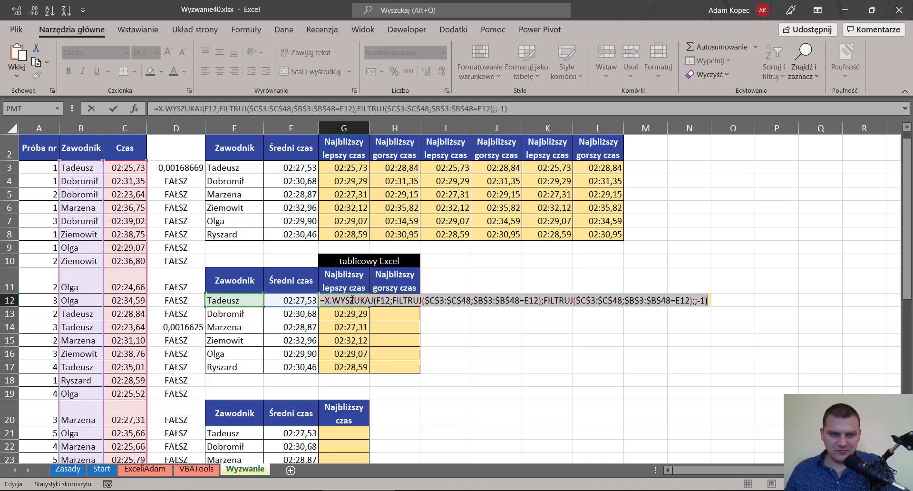
{"action": "key", "text": "ctrl+c"}
{"action": "key", "text": "Escape"}
{"action": "left_click", "coordinate": [398, 305]}
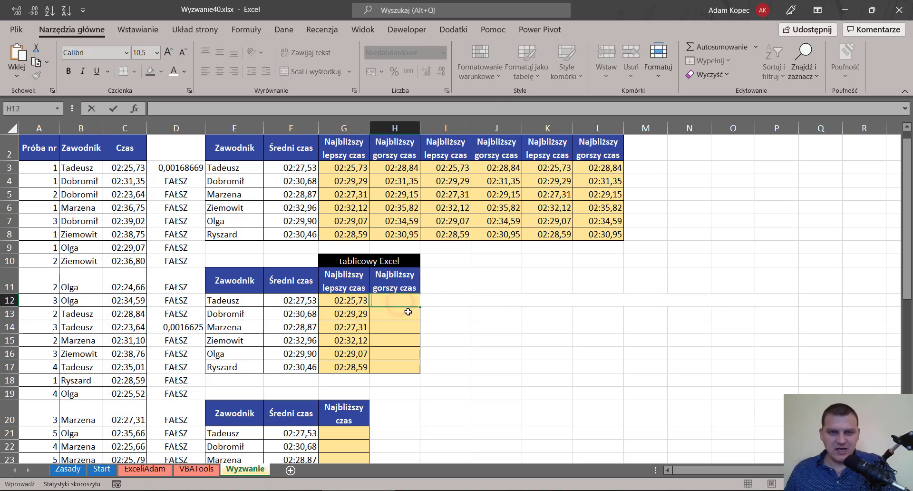
{"action": "key", "text": "ctrl+v"}
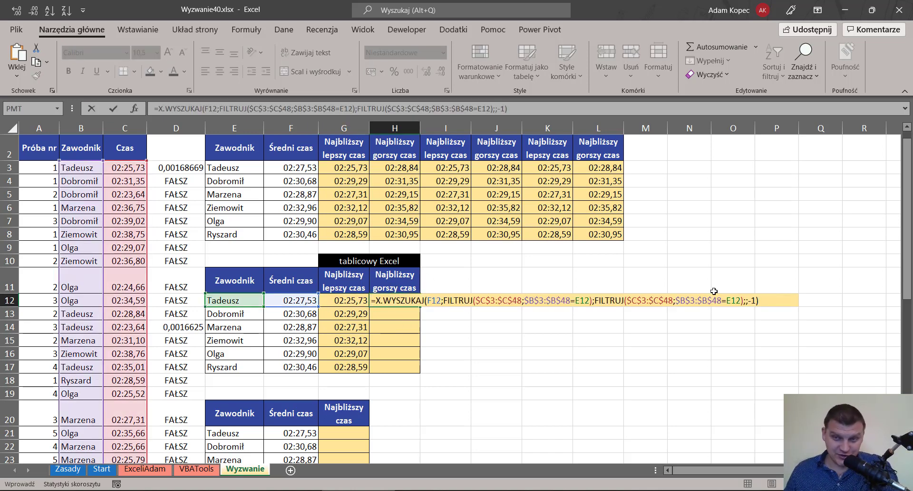
- Change H12's match mode to 1 and fill it down to H17
{"action": "left_click", "coordinate": [754, 300]}
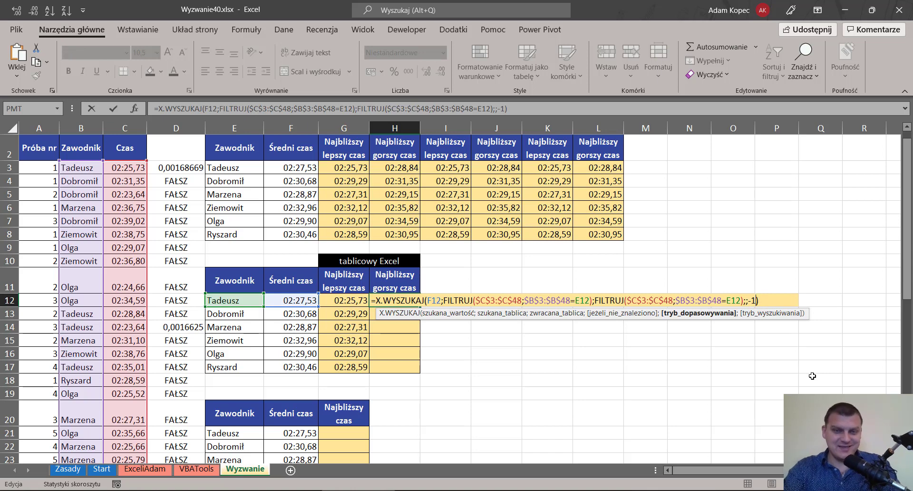
{"action": "key", "text": "BackSpace"}
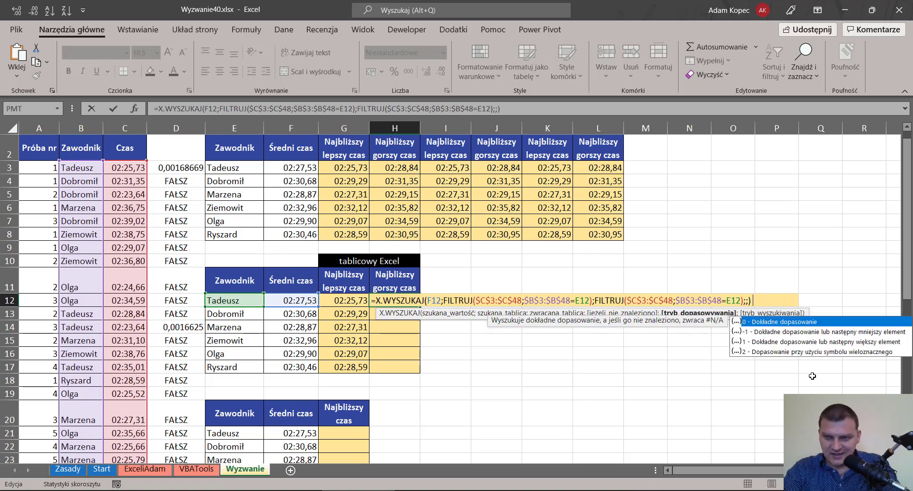
{"action": "type", "text": "1"}
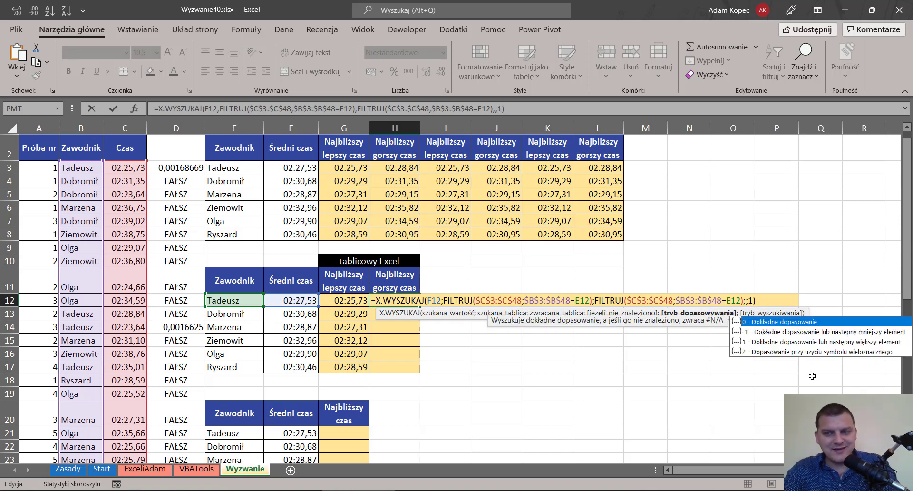
{"action": "key", "text": "ctrl+Return"}
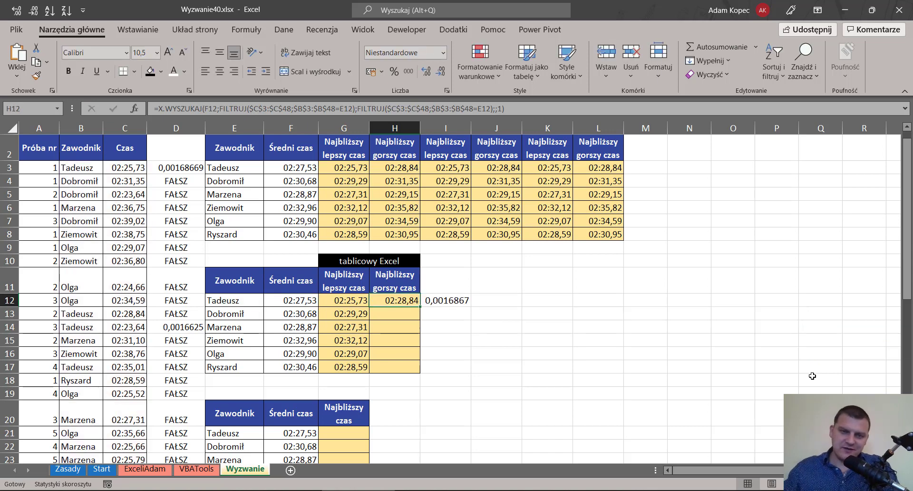
{"action": "left_click_drag", "start_coordinate": [420, 306], "coordinate": [415, 373]}
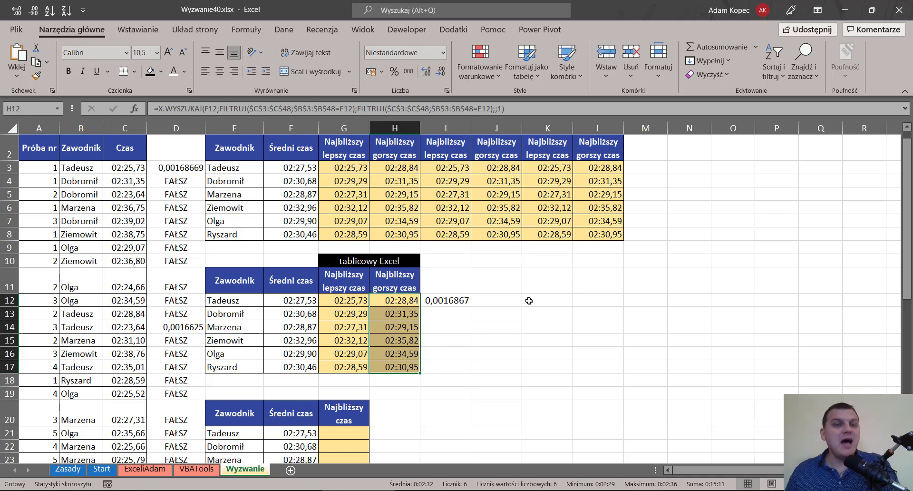
{"action": "double_click", "coordinate": [403, 300]}
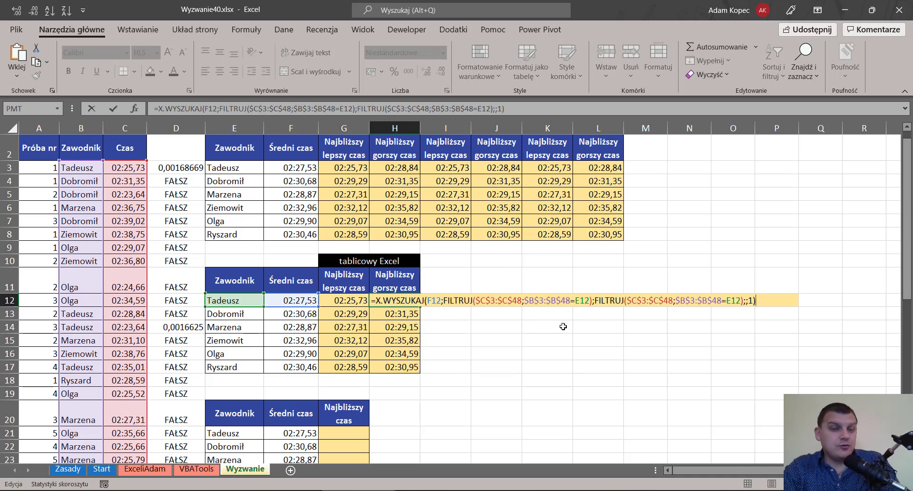
- Insert a blank column at E, shifting the competitor tables one column right
{"action": "key", "text": "Escape"}
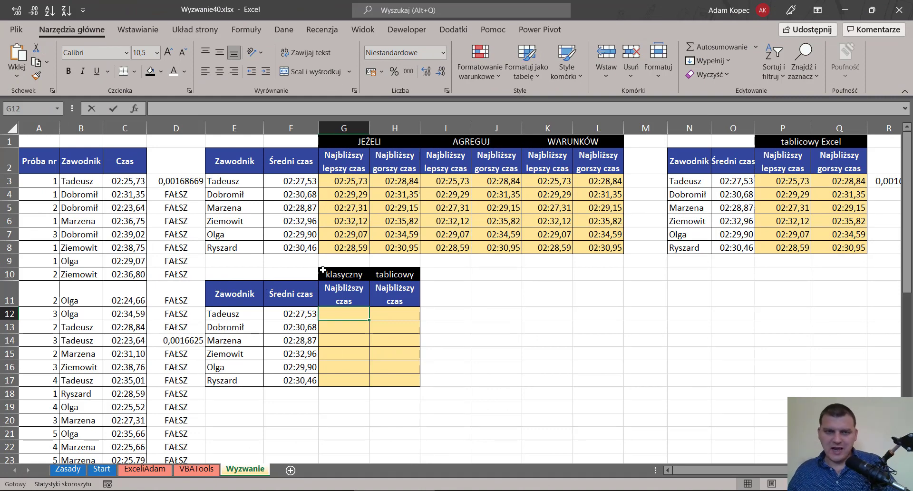
{"action": "left_click", "coordinate": [241, 124]}
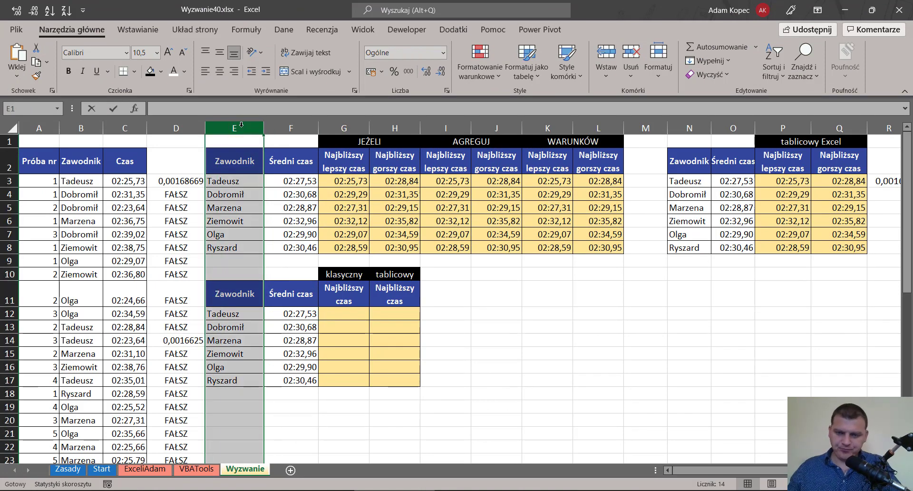
{"action": "key", "text": "ctrl+plus"}
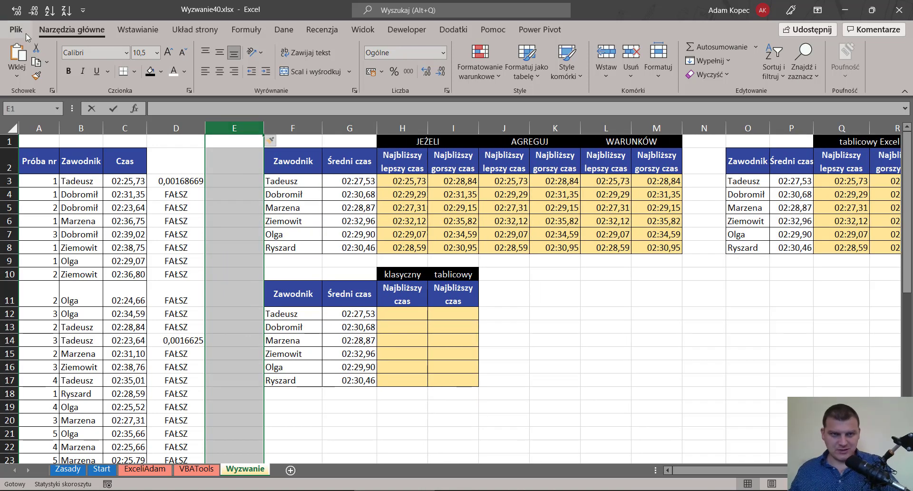
{"action": "left_click", "coordinate": [223, 181]}
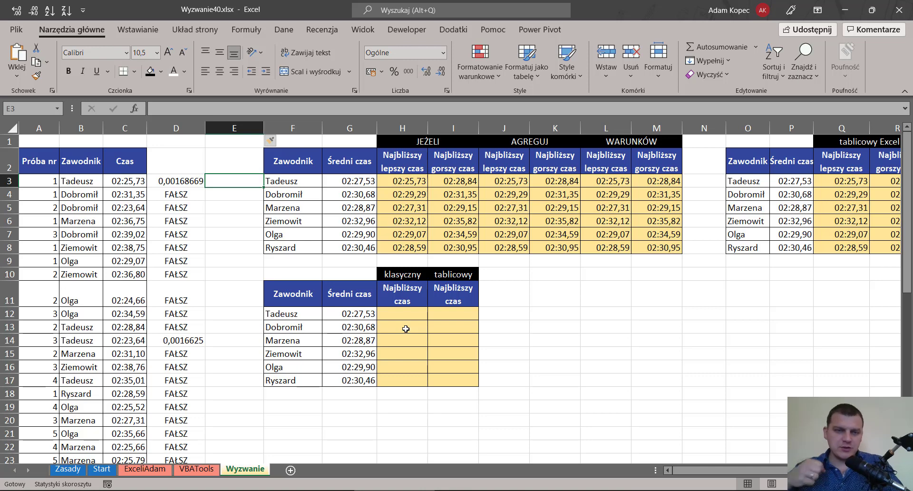
- Enter =$C$3:$C$48-G12 in E3 to spill each time's difference from the average
{"action": "left_click", "coordinate": [349, 312]}
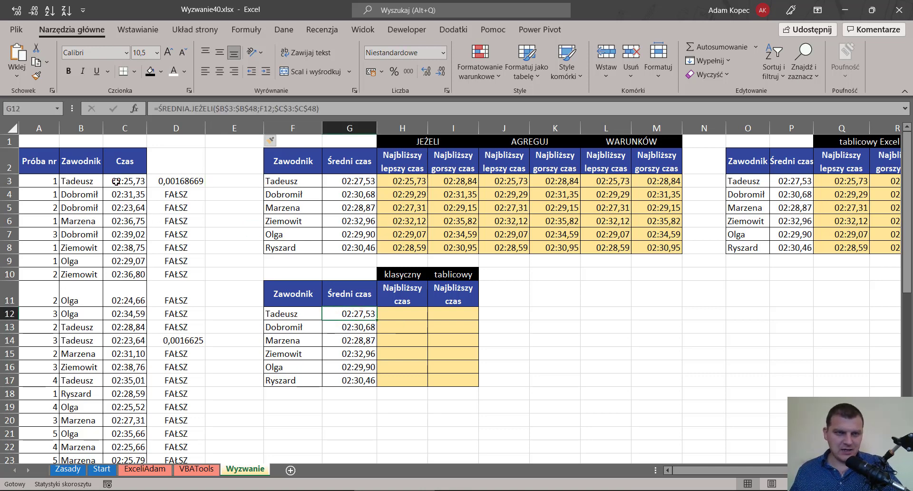
{"action": "left_click", "coordinate": [235, 182]}
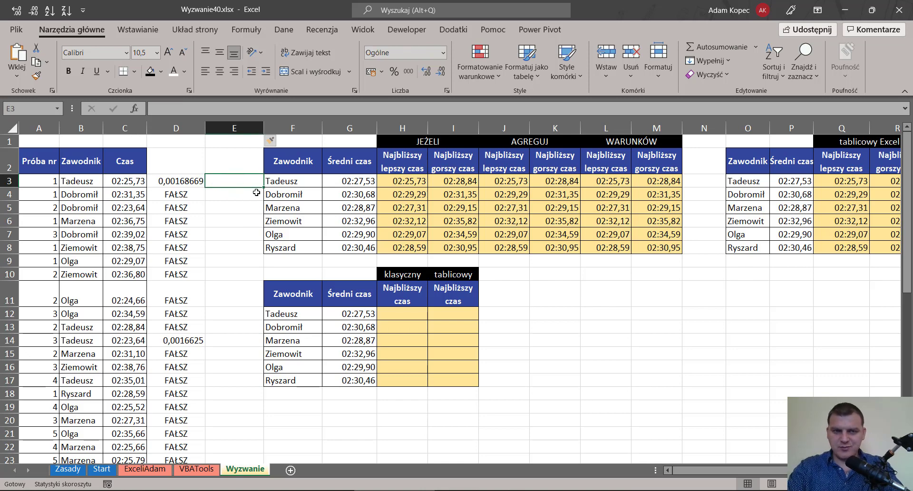
{"action": "type", "text": "="}
{"action": "key", "text": "Left"}
{"action": "key", "text": "Left"}
{"action": "key", "text": "ctrl+shift+Down"}
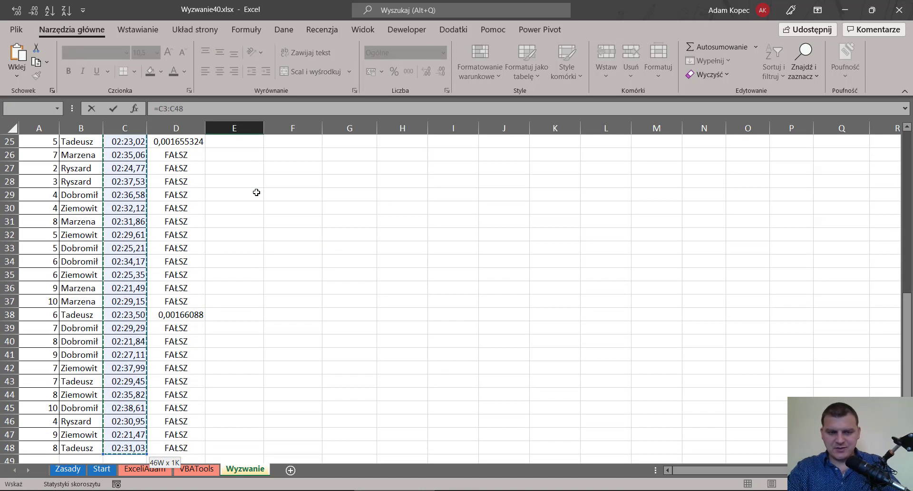
{"action": "key", "text": "F4"}
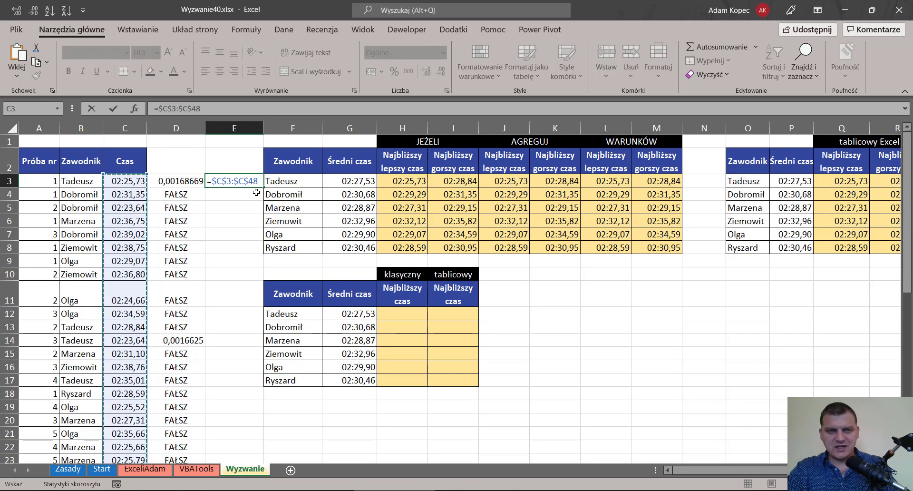
{"action": "type", "text": "="}
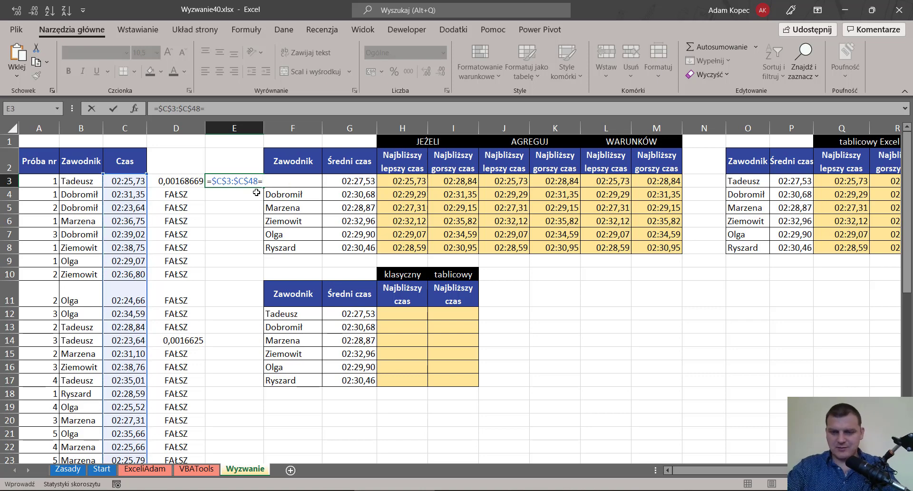
{"action": "left_click", "coordinate": [356, 315]}
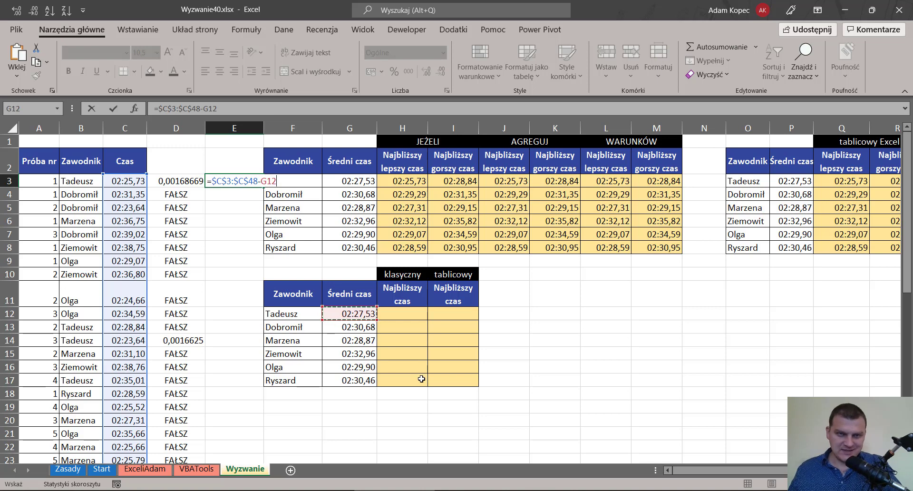
{"action": "key", "text": "ctrl+Return"}
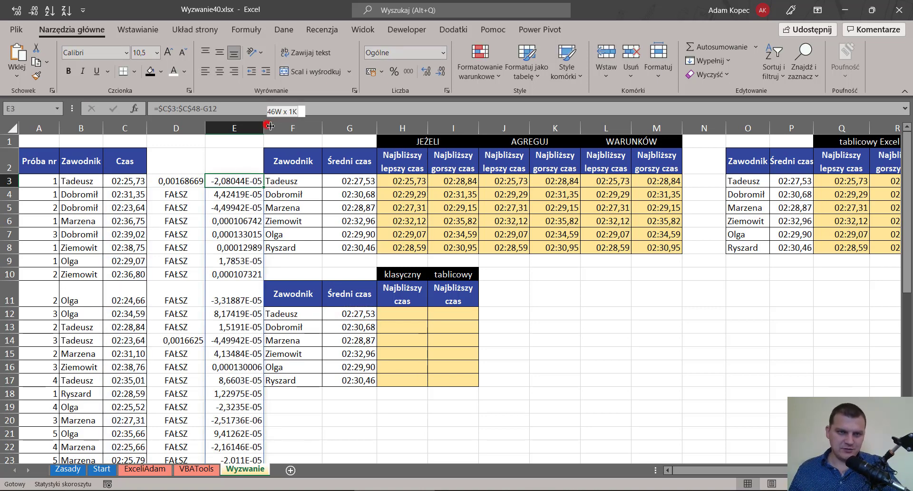
- Widen column E to show the full difference values
{"action": "left_click_drag", "start_coordinate": [264, 128], "coordinate": [279, 127]}
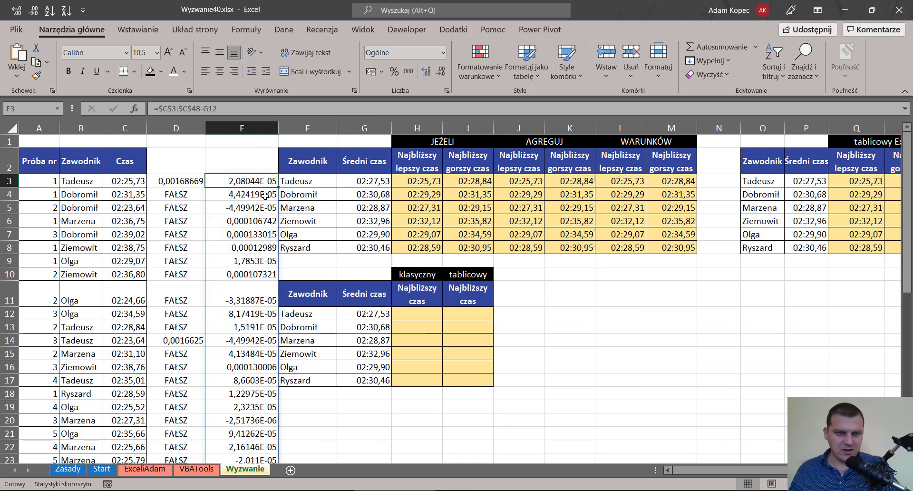
{"action": "key", "text": "F2"}
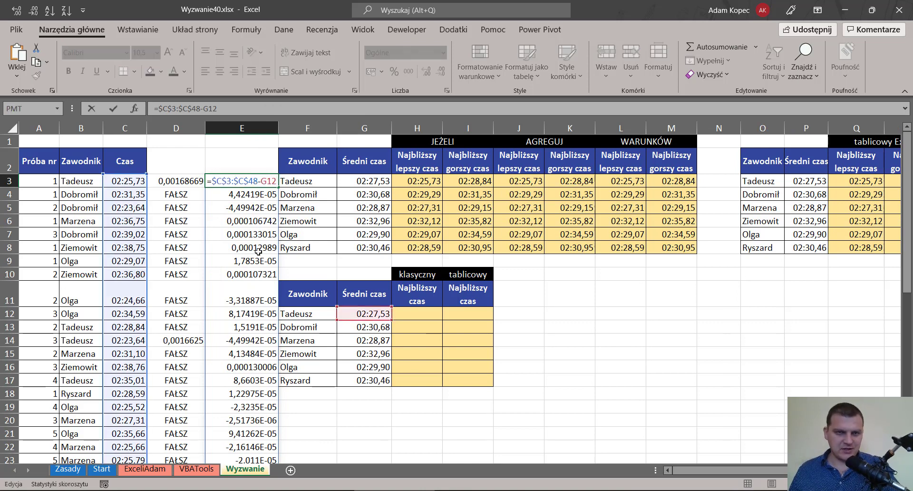
{"action": "key", "text": "Escape"}
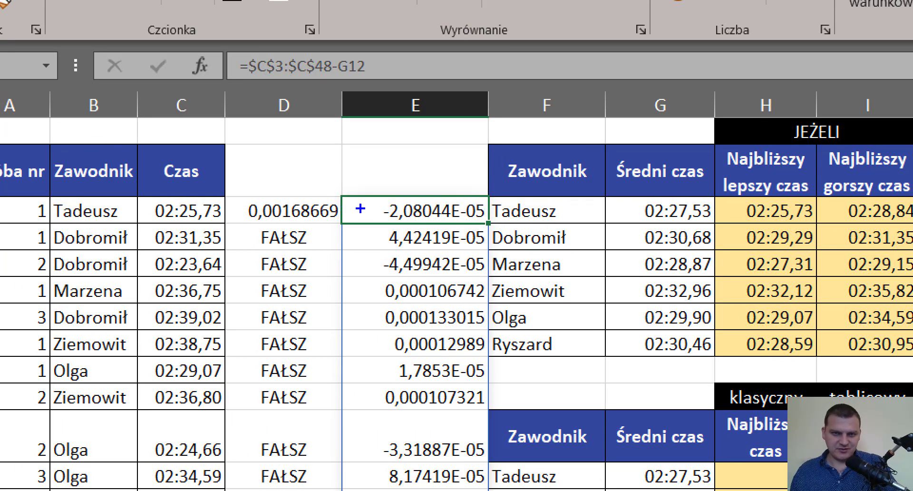
{"action": "left_click_drag", "start_coordinate": [362, 247], "coordinate": [378, 226]}
{"action": "left_click_drag", "start_coordinate": [367, 294], "coordinate": [370, 275]}
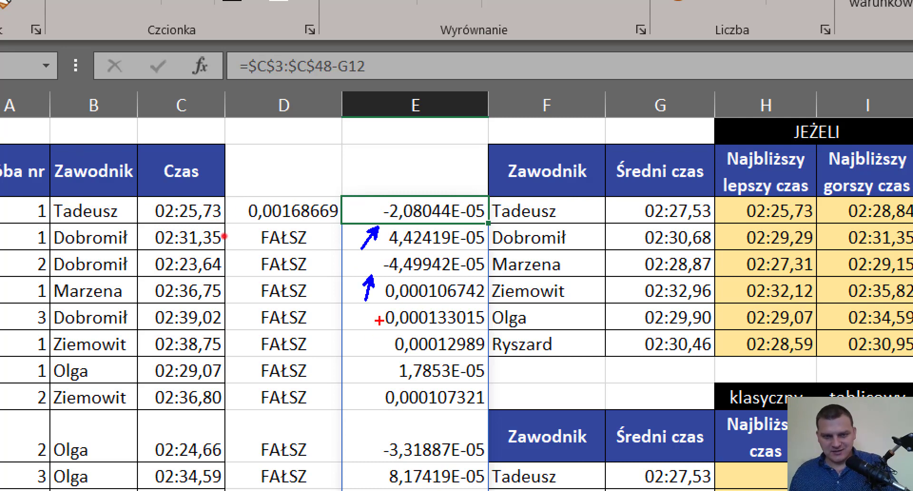
{"action": "left_click_drag", "start_coordinate": [379, 321], "coordinate": [370, 336]}
{"action": "left_click_drag", "start_coordinate": [386, 242], "coordinate": [370, 254]}
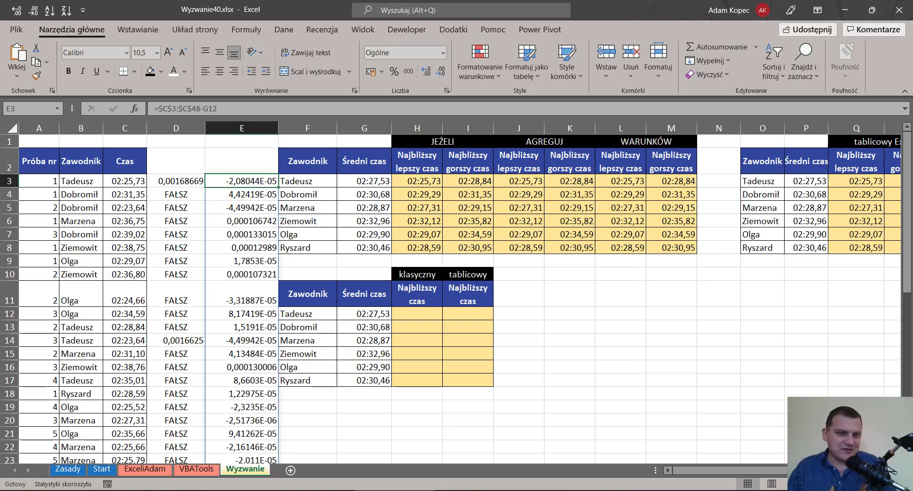
- Wrap E3's formula in MODUŁ.LICZBY to get absolute differences
{"action": "double_click", "coordinate": [223, 181]}
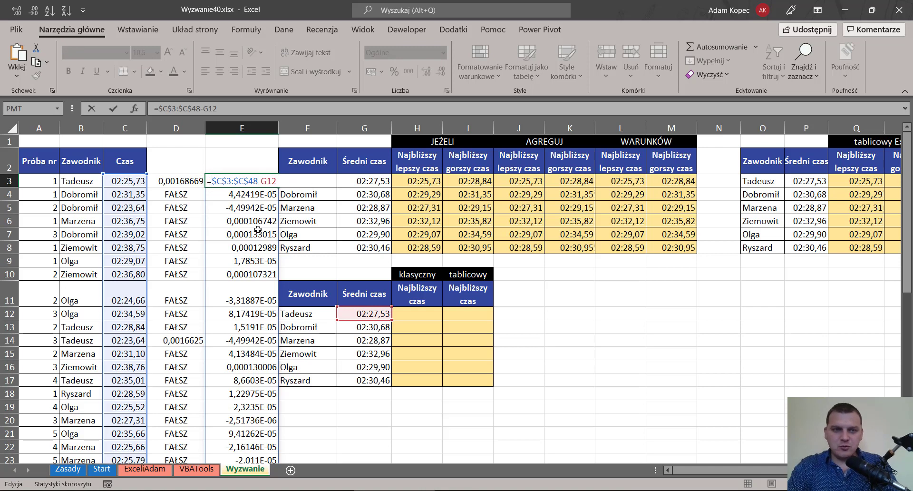
{"action": "type", "text": "mod"}
{"action": "key", "text": "Down"}
{"action": "key", "text": "Tab"}
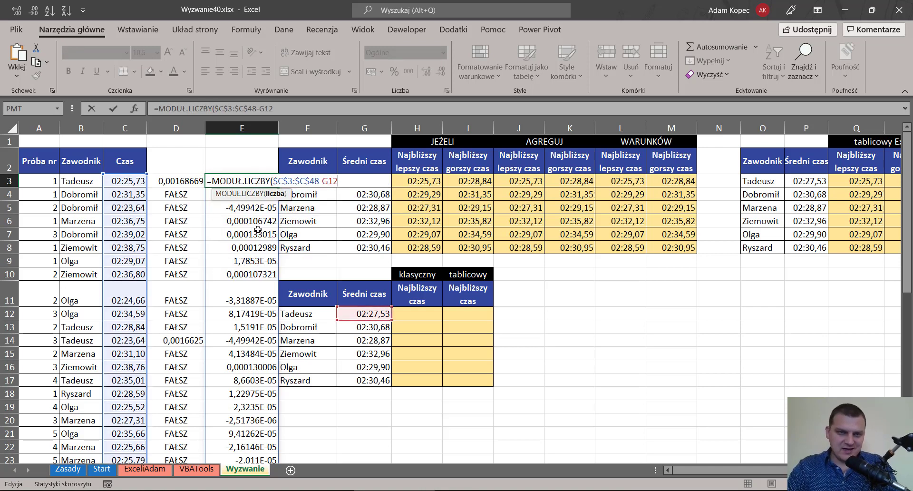
{"action": "type", "text": ")"}
{"action": "key", "text": "ctrl+Return"}
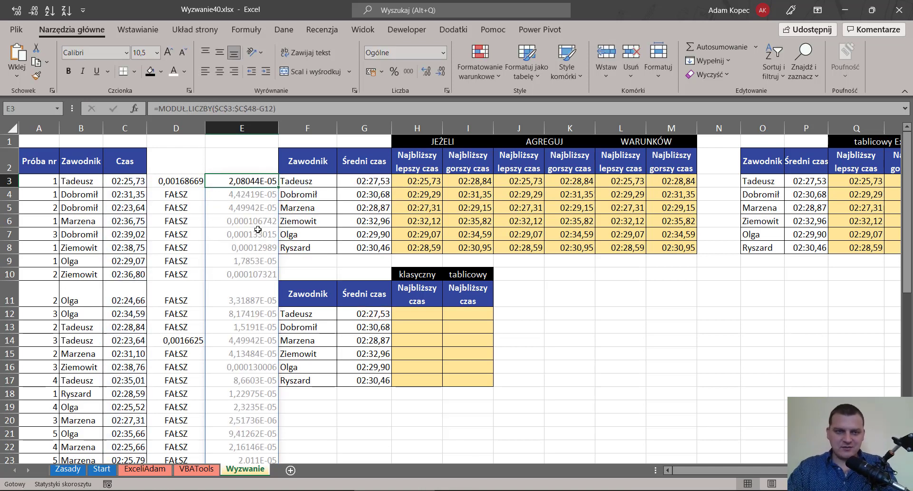
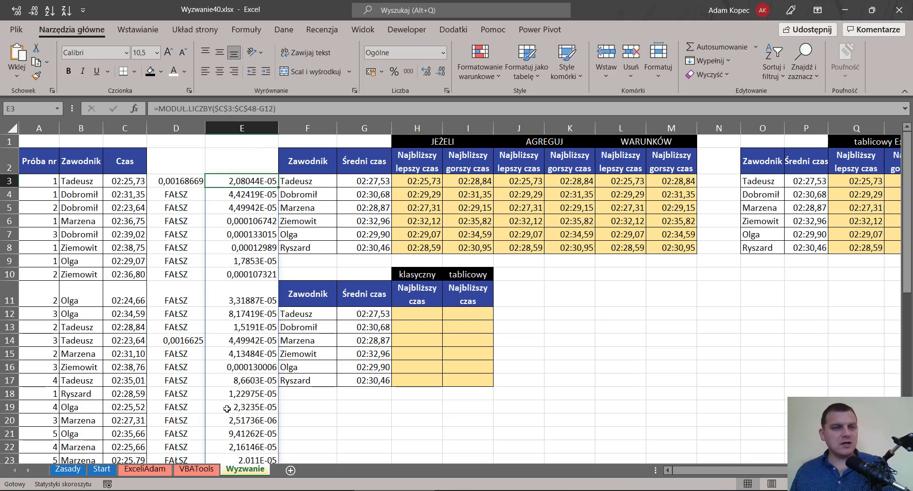
- Review D3's conditional formula and the competitor's entries in rows 3 and 14
{"action": "left_click", "coordinate": [181, 182]}
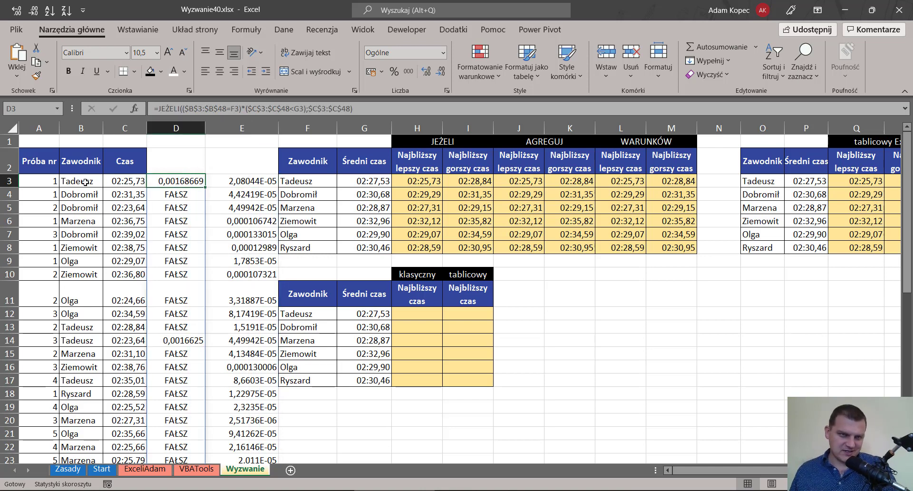
{"action": "left_click_drag", "start_coordinate": [84, 182], "coordinate": [176, 182]}
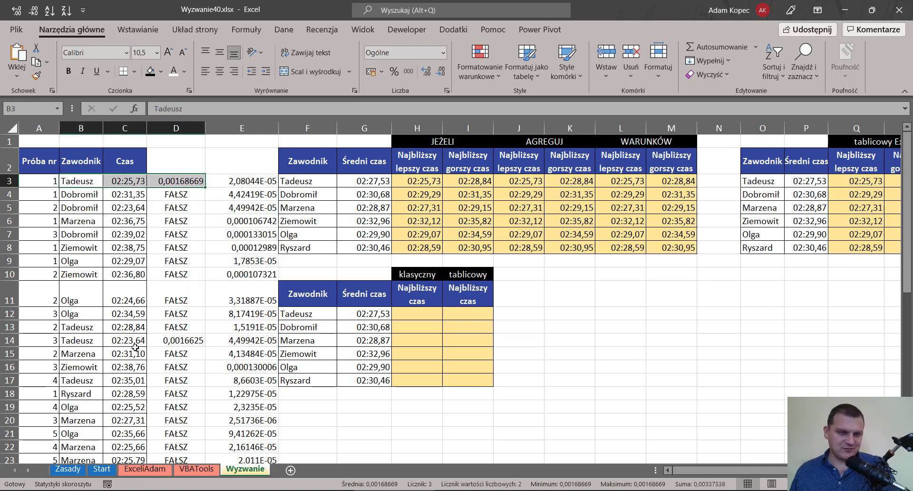
{"action": "left_click_drag", "start_coordinate": [82, 340], "coordinate": [181, 340]}
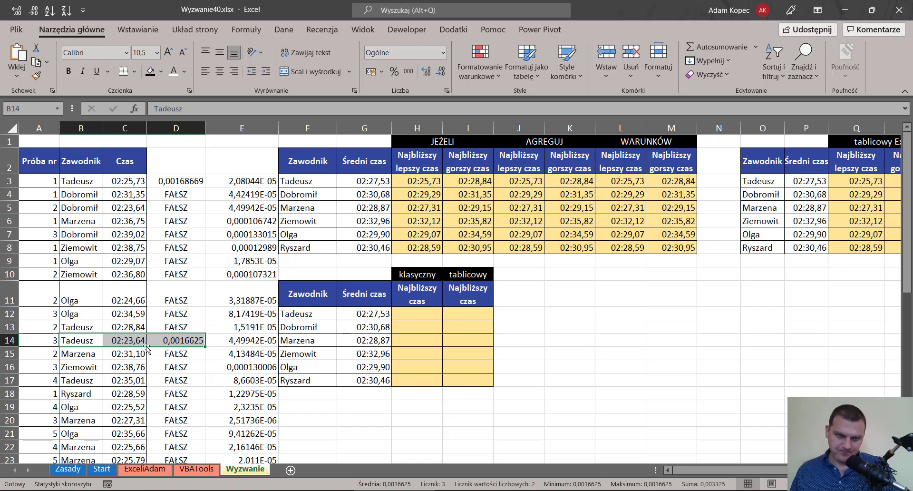
- Start wrapping E3's formula in JEŻELI with the absolute name range $B$3:$B$48 as the condition
{"action": "double_click", "coordinate": [233, 187]}
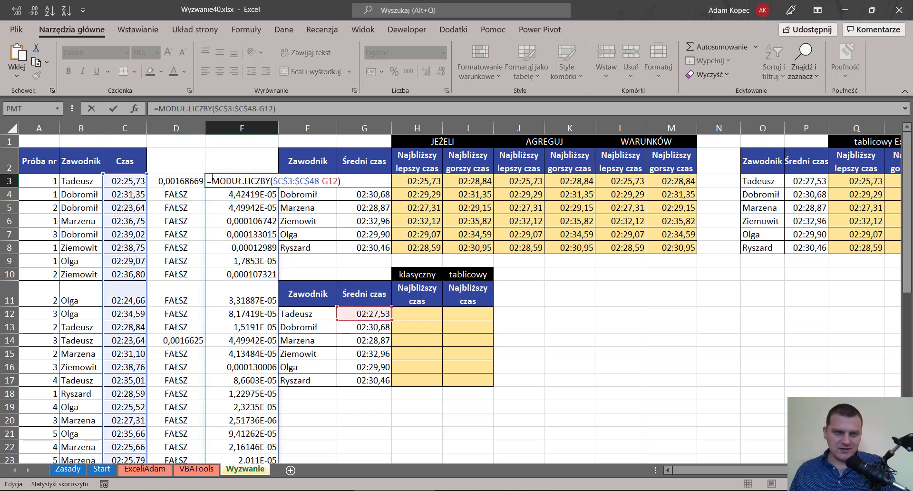
{"action": "type", "text": "je"}
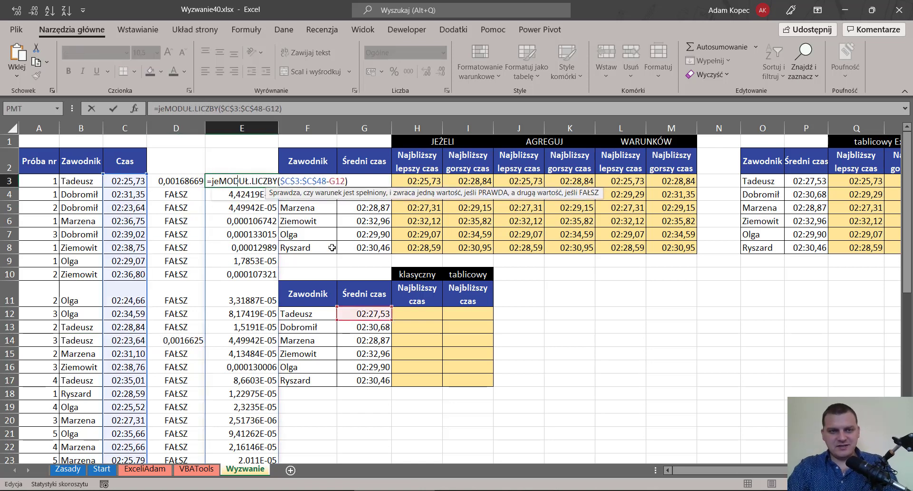
{"action": "key", "text": "Tab"}
{"action": "left_click", "coordinate": [82, 181]}
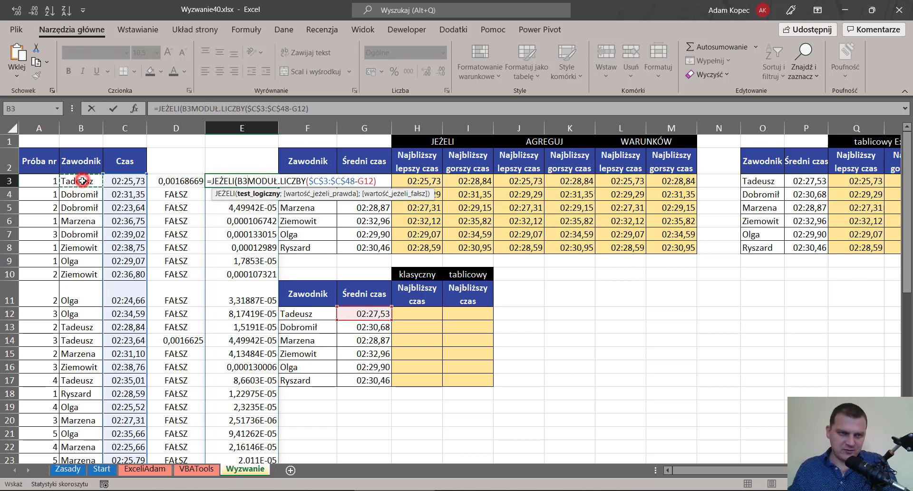
{"action": "key", "text": "ctrl+shift+Down"}
{"action": "key", "text": "F4"}
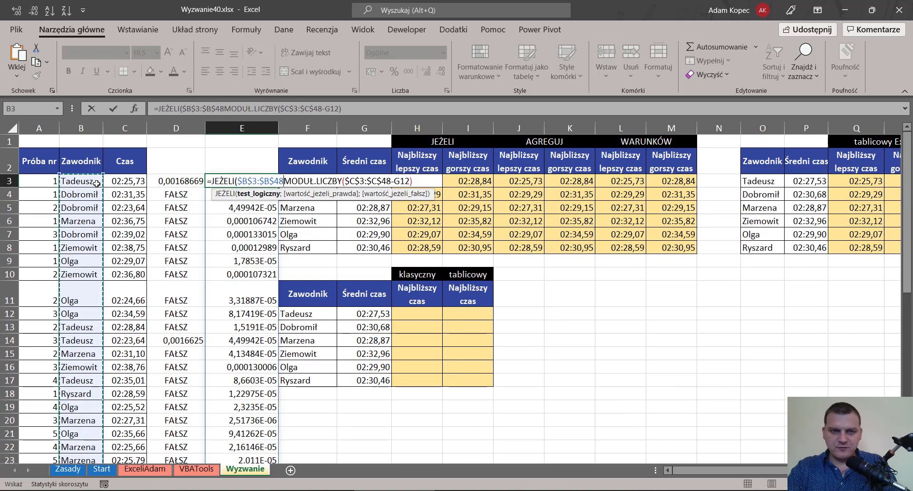
{"action": "type", "text": "="}
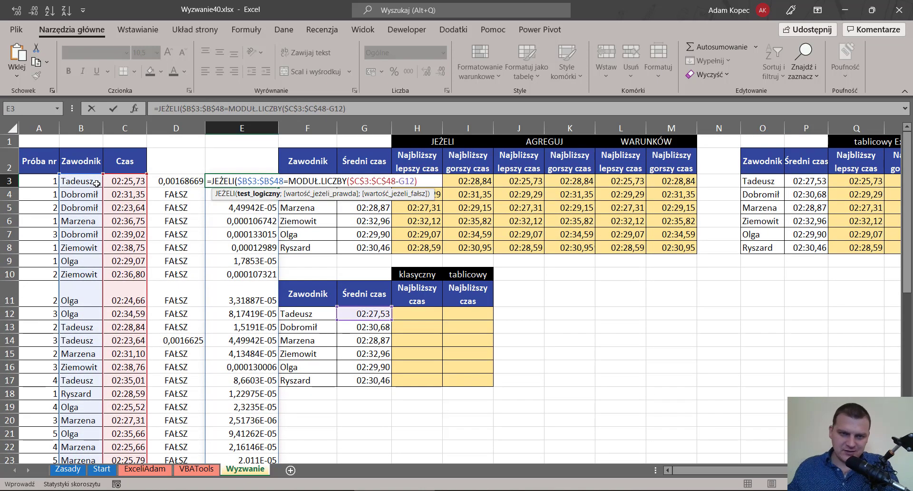
- Compare the names to F13, keep MODUŁ.LICZBY as the true result, and confirm the formula
{"action": "left_click", "coordinate": [298, 312]}
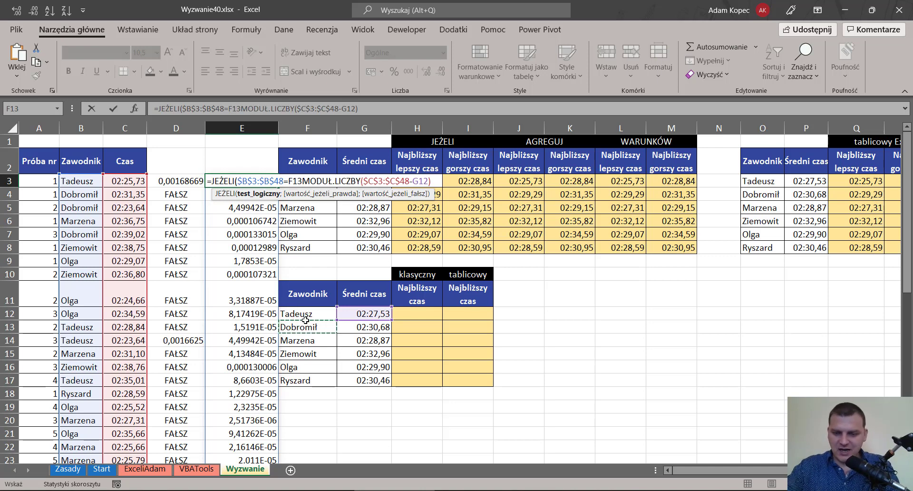
{"action": "left_click", "coordinate": [305, 321]}
{"action": "type", "text": ";"}
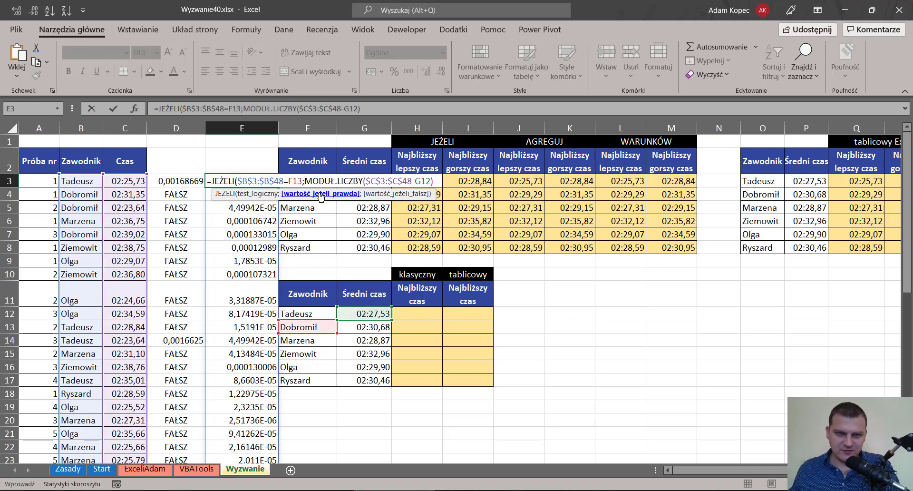
{"action": "left_click", "coordinate": [319, 193]}
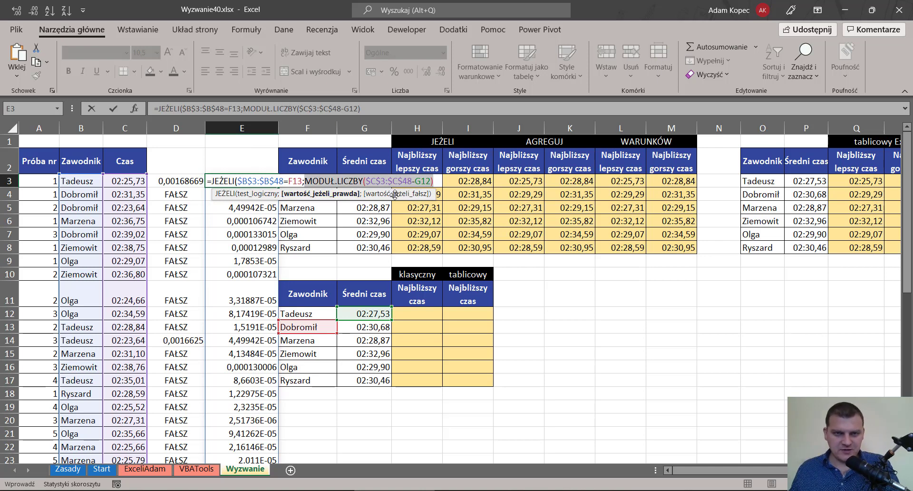
{"action": "left_click", "coordinate": [434, 181]}
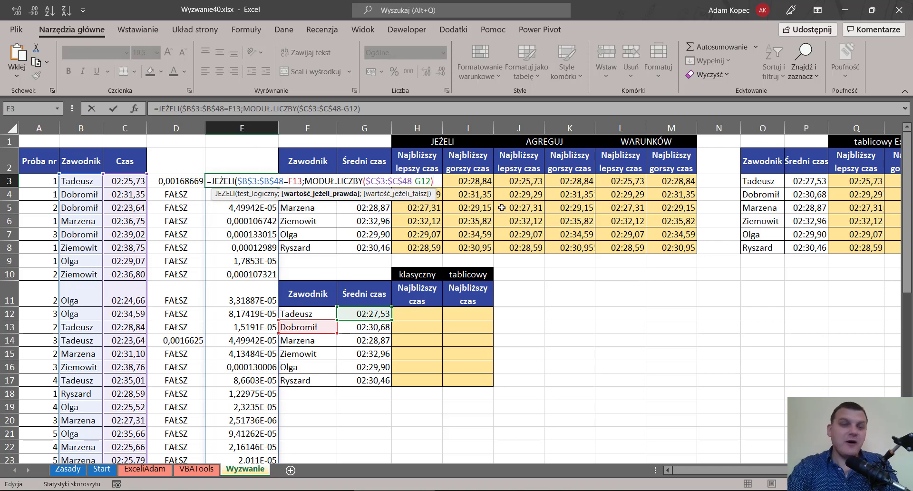
{"action": "type", "text": ")"}
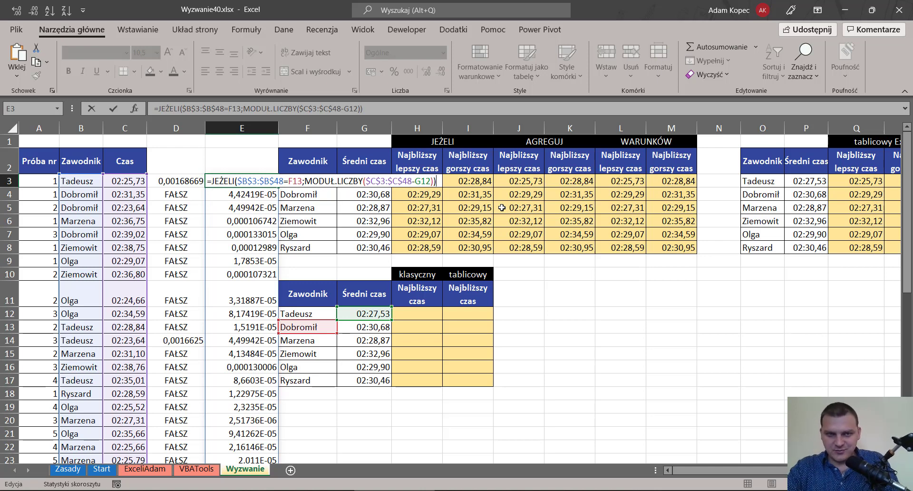
{"action": "key", "text": "ctrl+Return"}
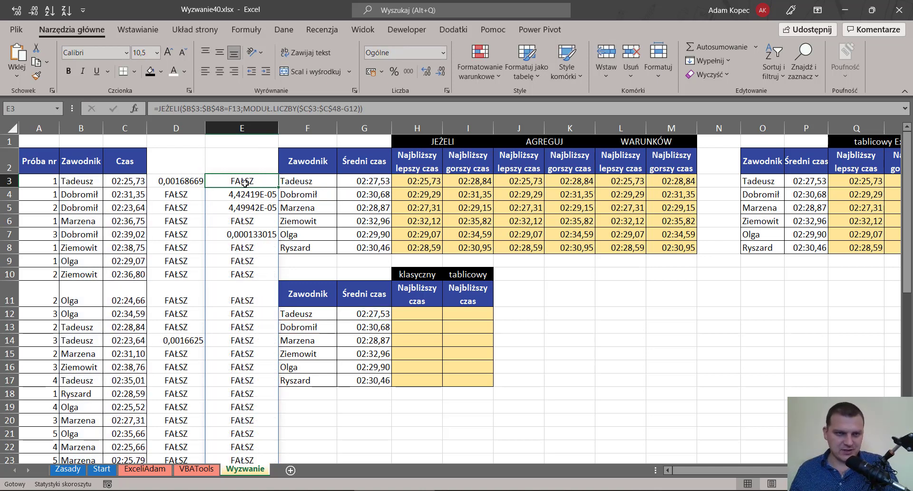
- Change E3's name comparison from F13 to F12 and confirm the formula
{"action": "key", "text": "F2"}
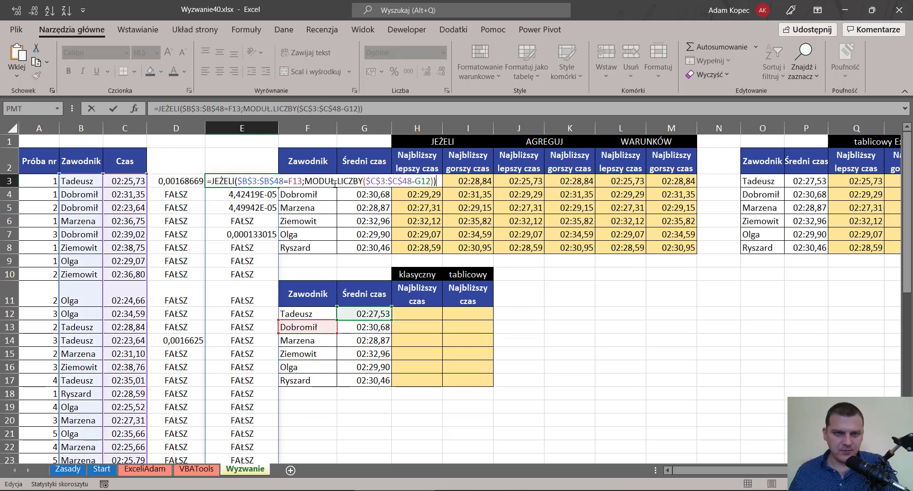
{"action": "key", "text": "ctrl+Return"}
{"action": "key", "text": "F2"}
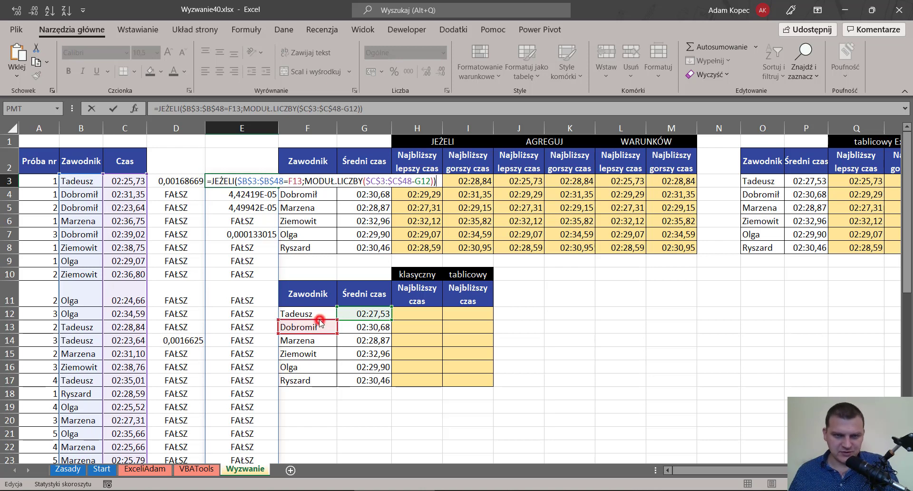
{"action": "left_click_drag", "start_coordinate": [320, 322], "coordinate": [319, 309]}
{"action": "key", "text": "ctrl+Return"}
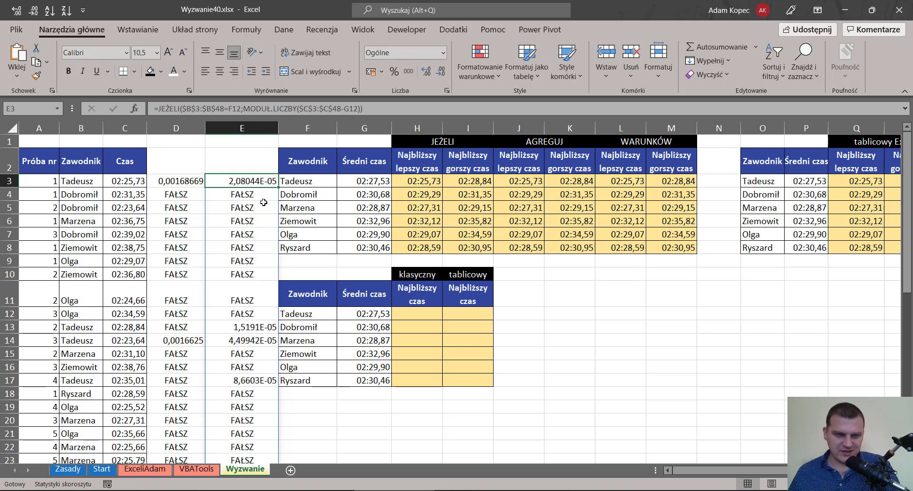
- Check that differences now appear in the competitor's rows 13, 14 and 17
{"action": "left_click", "coordinate": [264, 327]}
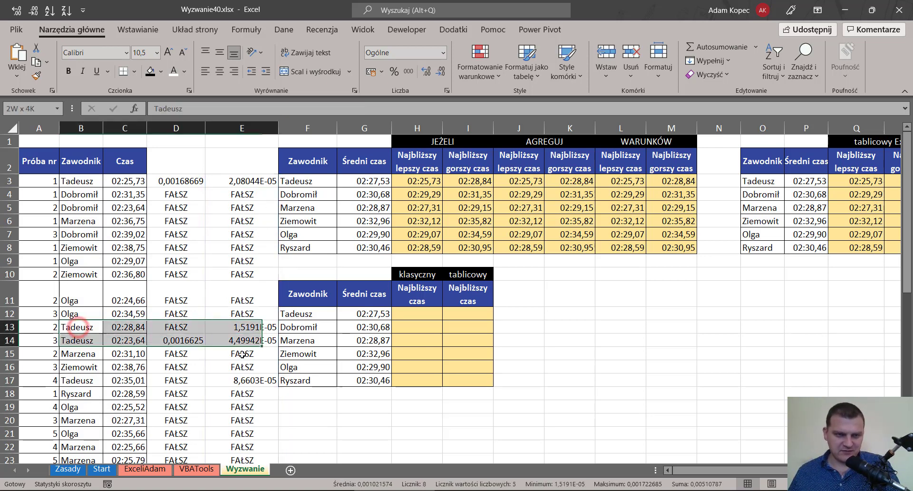
{"action": "left_click_drag", "start_coordinate": [79, 327], "coordinate": [248, 342]}
{"action": "left_click_drag", "start_coordinate": [94, 381], "coordinate": [247, 381], "text": "ctrl"}
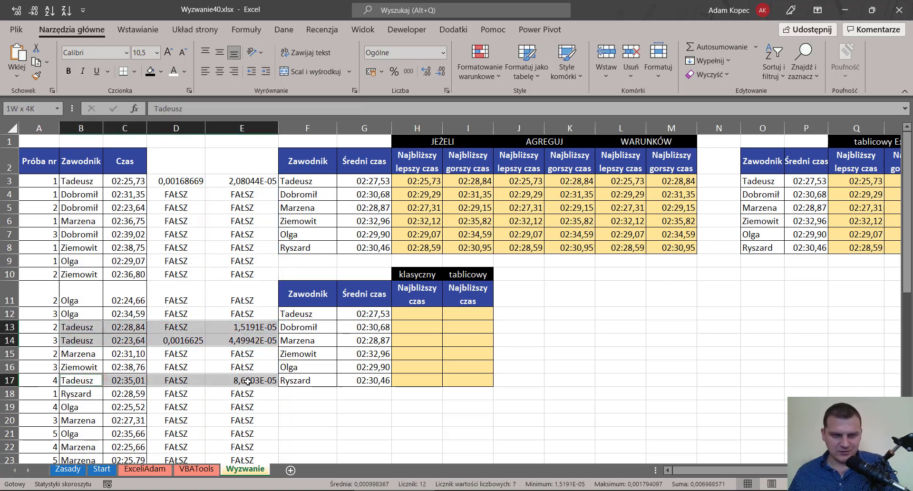
{"action": "left_click", "coordinate": [252, 182]}
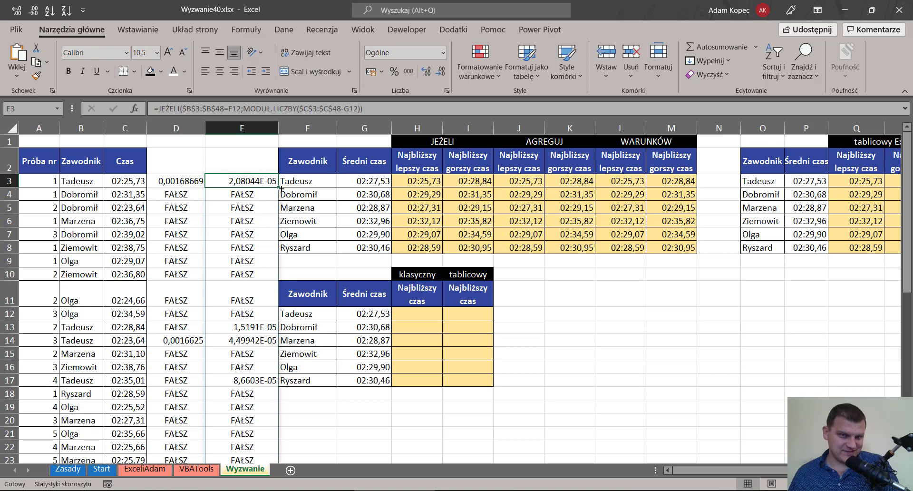
- Close the help pane and copy E3's JEŻELI formula text without changing the cell
{"action": "key", "text": "F1"}
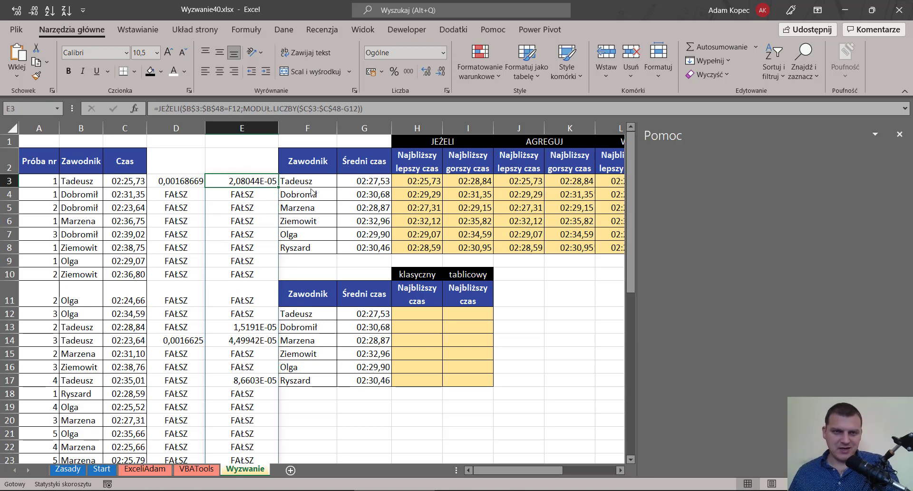
{"action": "left_click", "coordinate": [899, 134]}
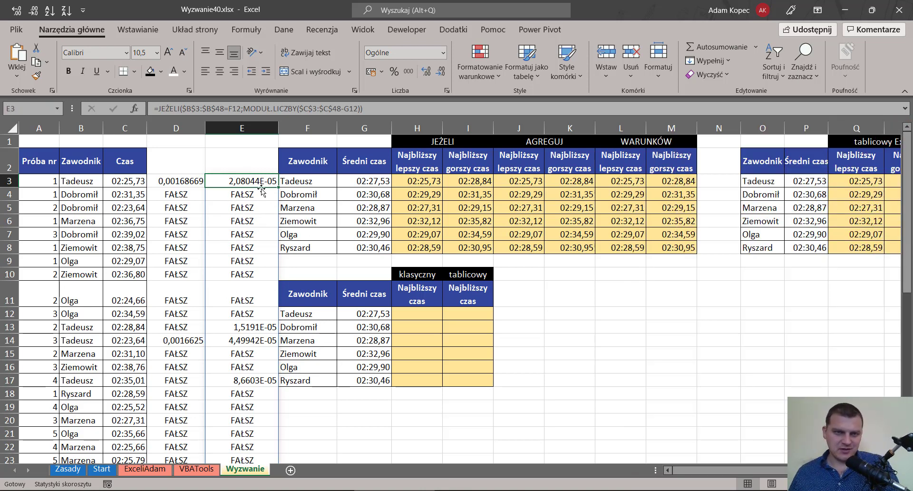
{"action": "key", "text": "F2"}
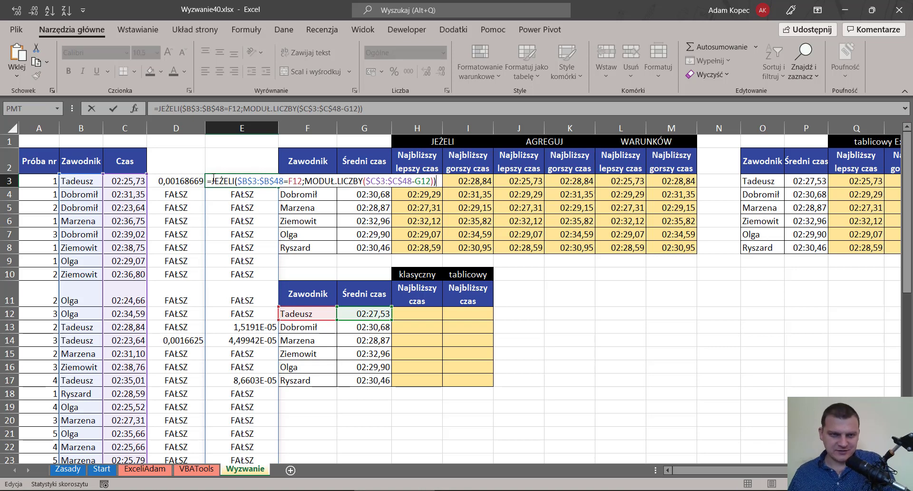
{"action": "key", "text": "shift+Home"}
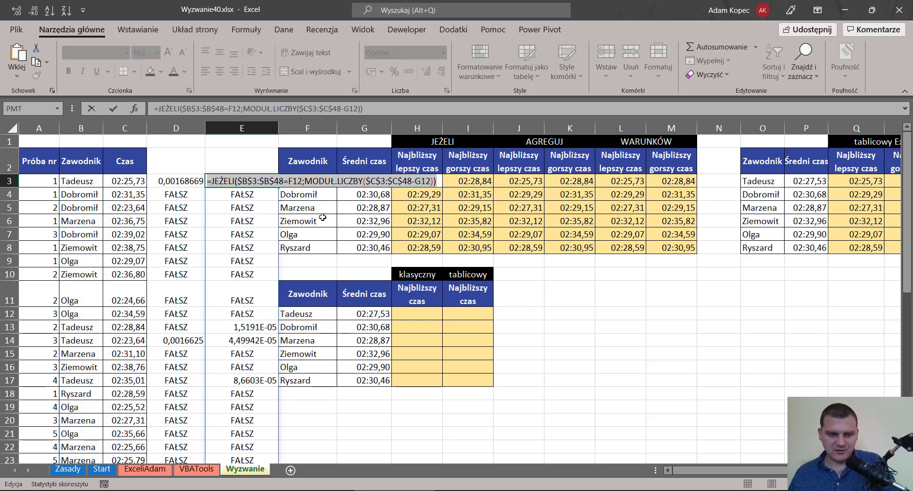
{"action": "key", "text": "ctrl+c"}
{"action": "key", "text": "Escape"}
- Paste the formula into H12 wrapped in MIN, giving 00:01,31
{"action": "left_click", "coordinate": [418, 311]}
{"action": "key", "text": "ctrl+v"}
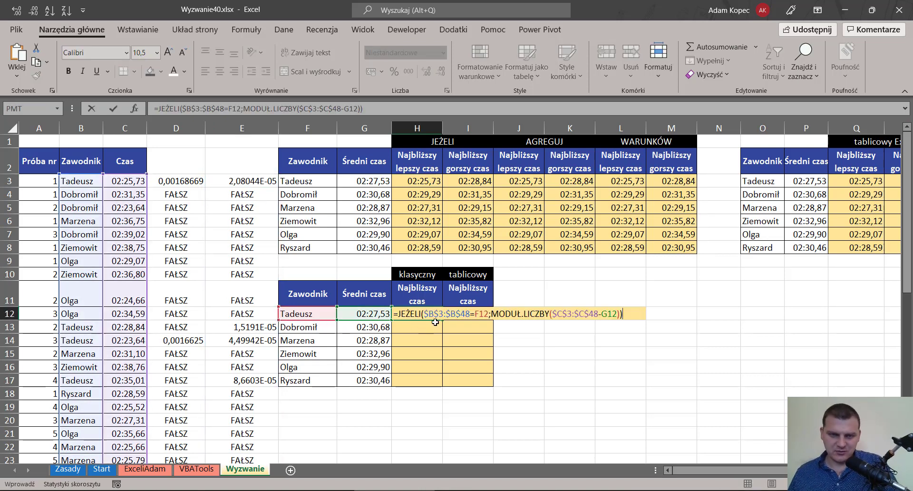
{"action": "left_click", "coordinate": [396, 313]}
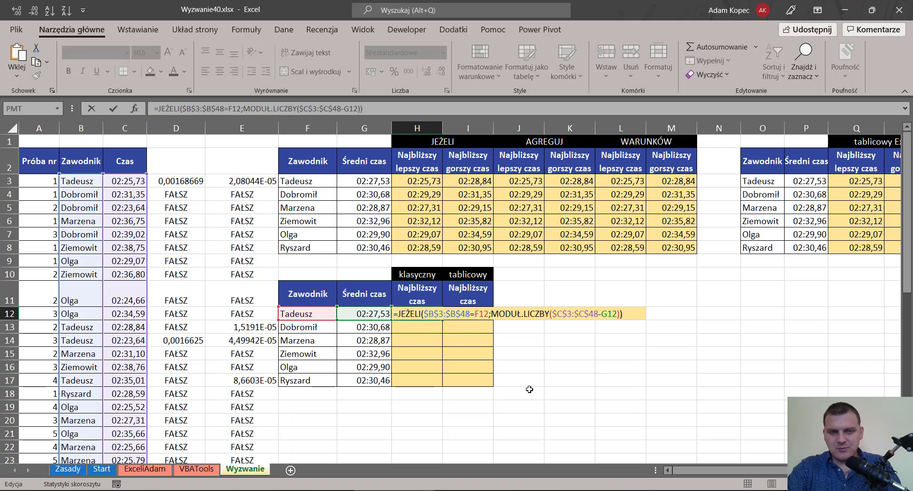
{"action": "type", "text": "mi"}
{"action": "type", "text": "n"}
{"action": "key", "text": "Tab"}
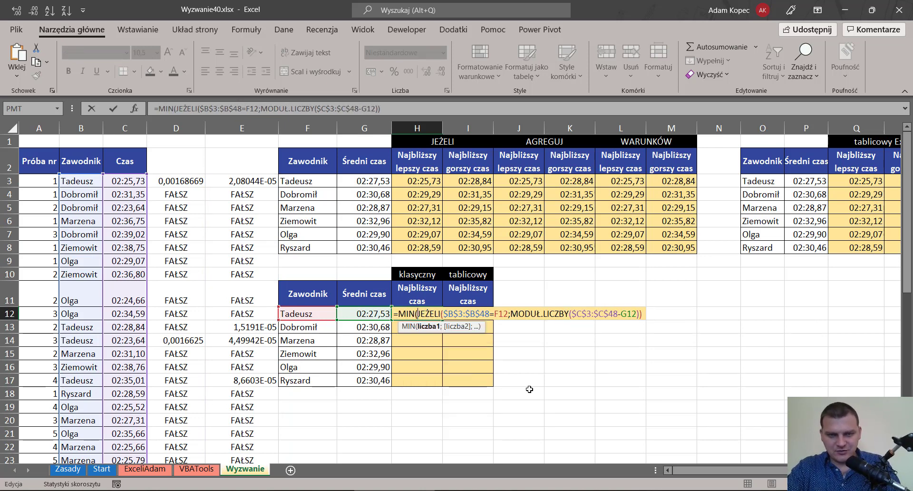
{"action": "type", "text": ")"}
{"action": "key", "text": "ctrl+Return"}
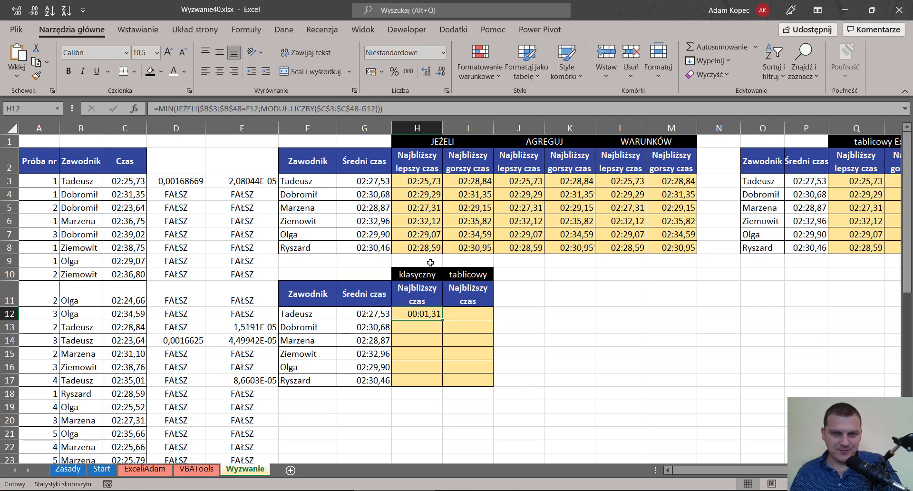
- Check I3's formula, then insert PODAJ.POZYCJĘ before MIN in H12's formula
{"action": "left_click", "coordinate": [428, 181]}
{"action": "left_click", "coordinate": [473, 183]}
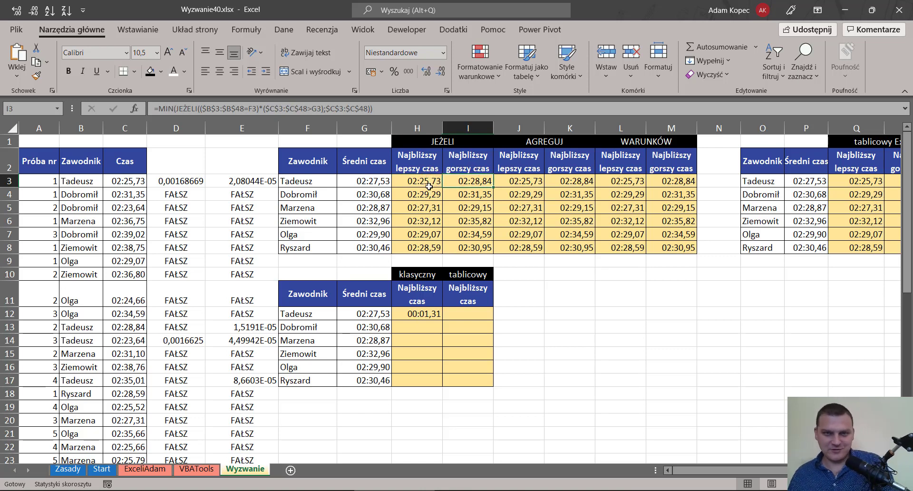
{"action": "left_click", "coordinate": [425, 316]}
{"action": "double_click", "coordinate": [428, 309]}
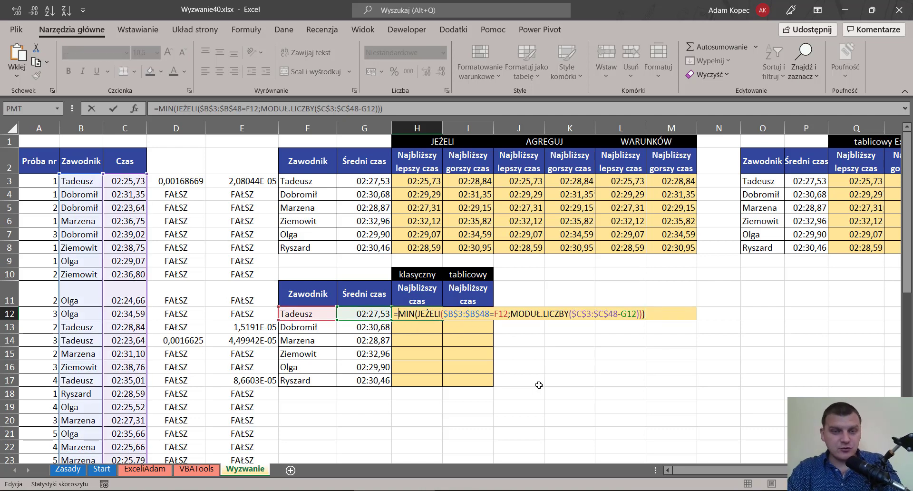
{"action": "type", "text": "po"}
{"action": "key", "text": "Tab"}
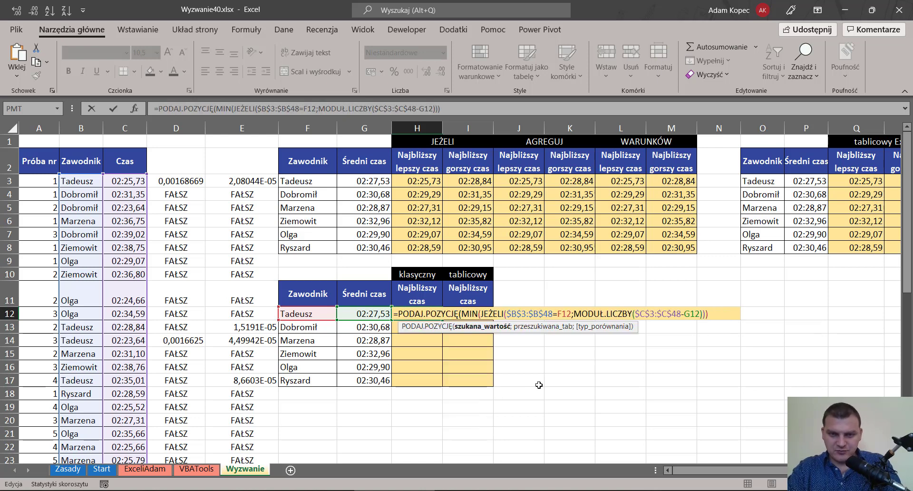
- Inspect the MIN, JEŻELI and MODUŁ.LICZBY arguments and dismiss the missing-parenthesis warning
{"action": "left_click", "coordinate": [481, 326]}
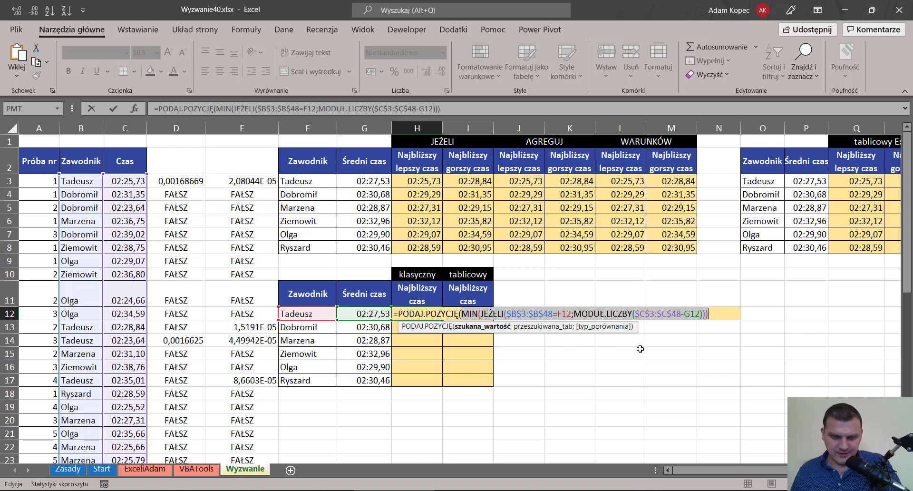
{"action": "left_click", "coordinate": [528, 315]}
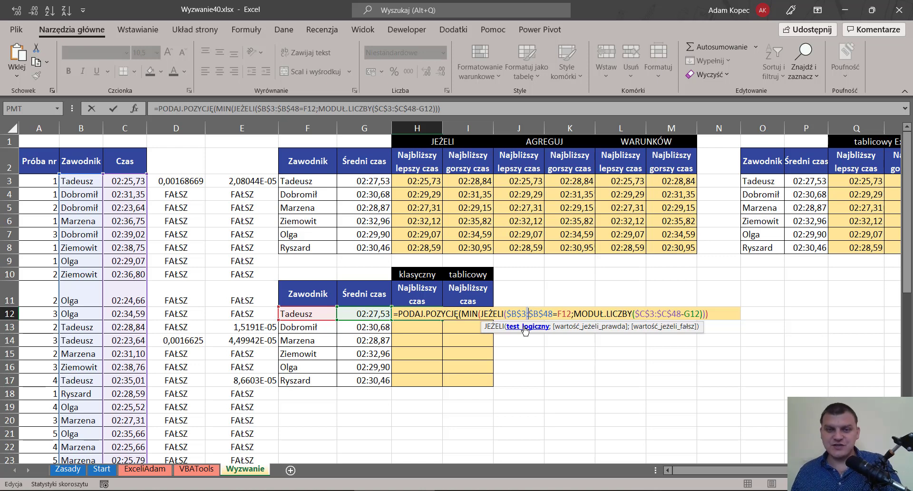
{"action": "left_click", "coordinate": [595, 313]}
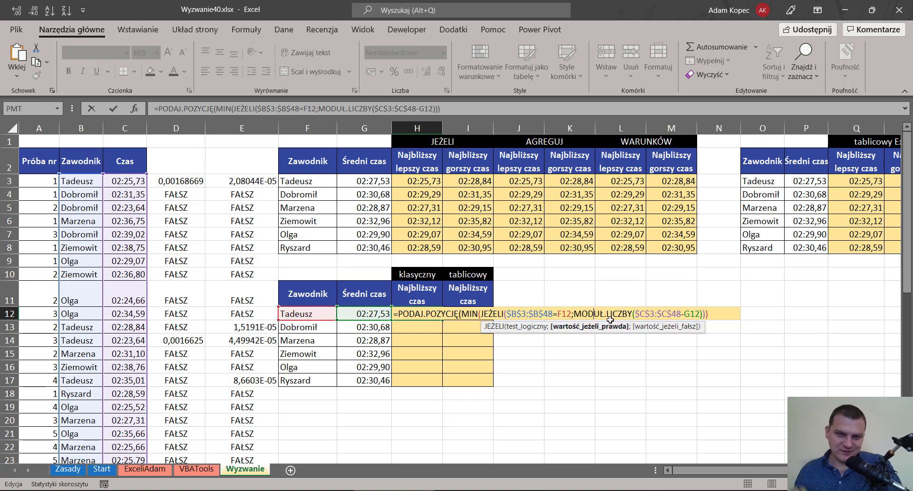
{"action": "left_click", "coordinate": [462, 375]}
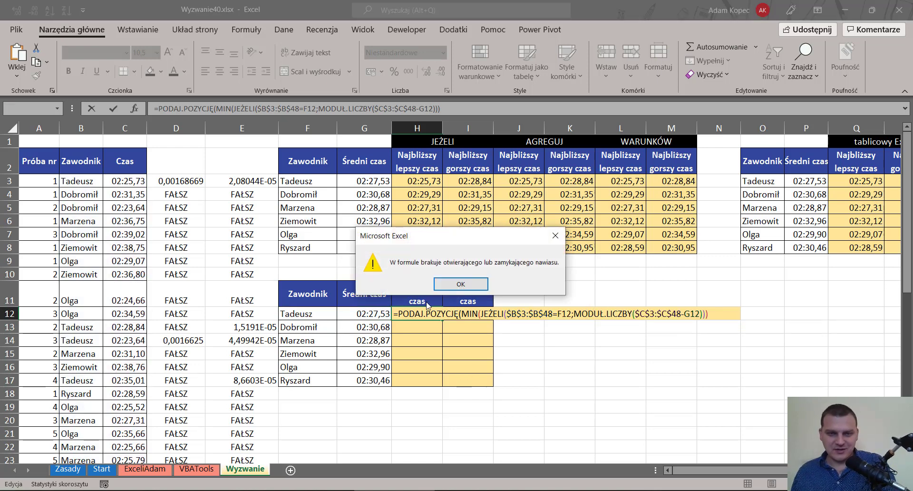
{"action": "key", "text": "Return"}
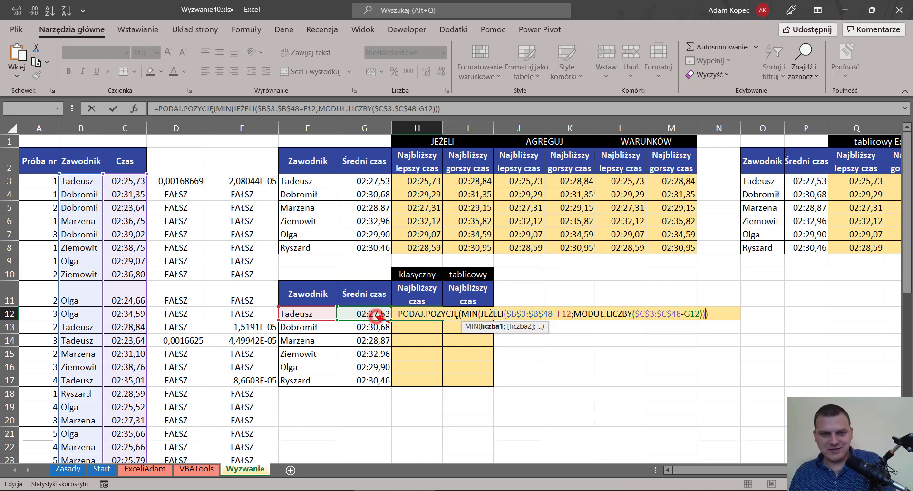
{"action": "left_click_drag", "start_coordinate": [379, 316], "coordinate": [395, 324]}
{"action": "key", "text": "Escape"}
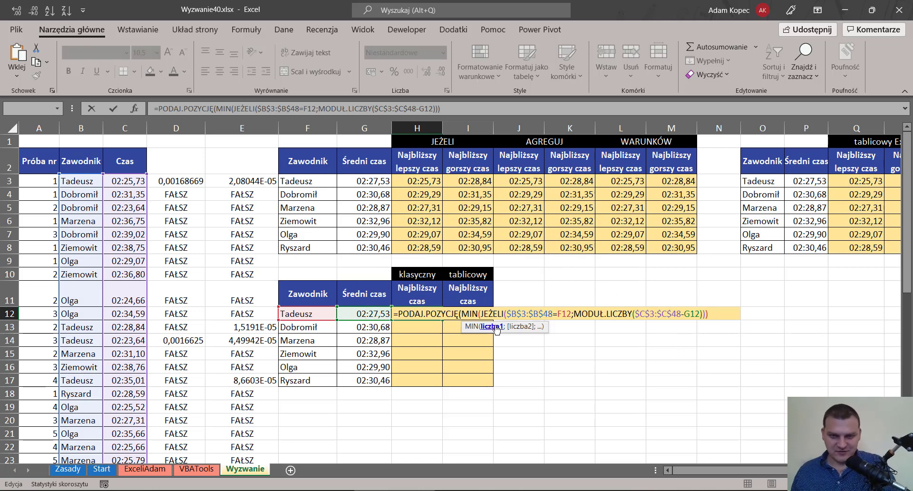
- Add ;MODUŁ.LICZBY($C$3:$C$48-G12); at the end as PODAJ.POZYCJĘ's lookup array
{"action": "left_click", "coordinate": [526, 313]}
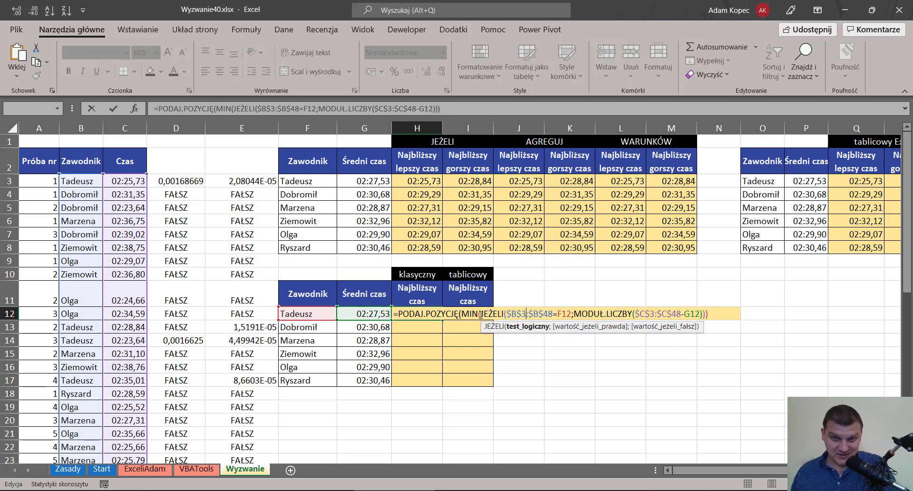
{"action": "left_click", "coordinate": [479, 313]}
{"action": "left_click", "coordinate": [483, 326]}
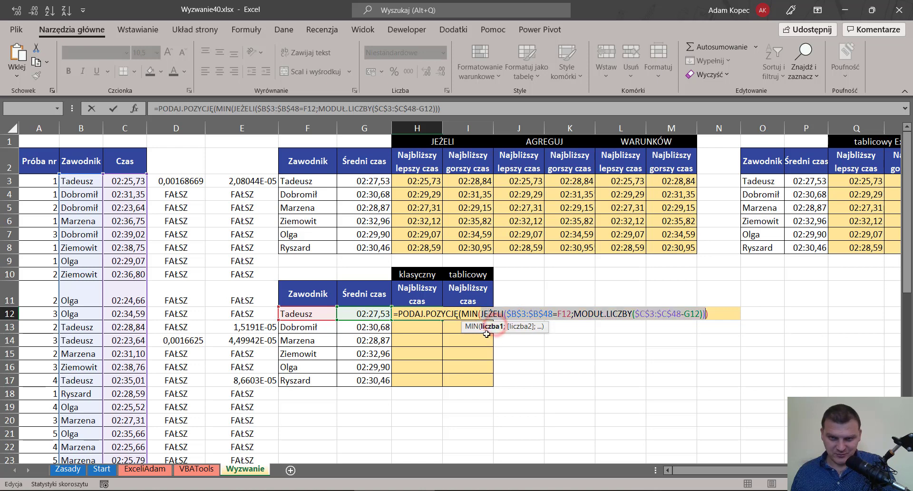
{"action": "left_click", "coordinate": [585, 313]}
{"action": "left_click", "coordinate": [587, 327]}
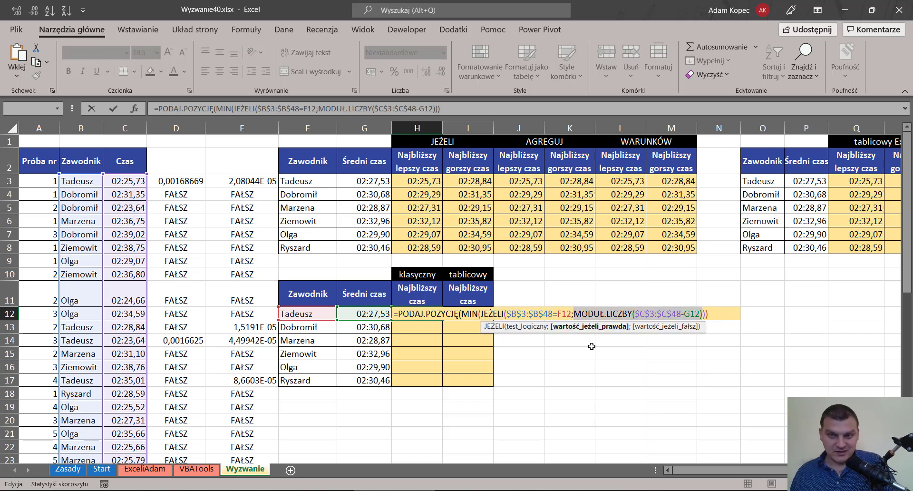
{"action": "left_click", "coordinate": [715, 313]}
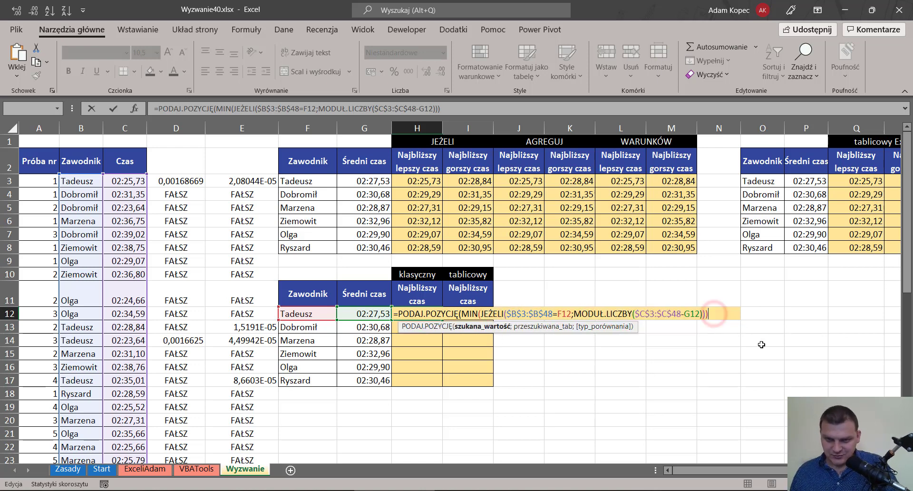
{"action": "type", "text": ";"}
{"action": "key", "text": "ctrl+v"}
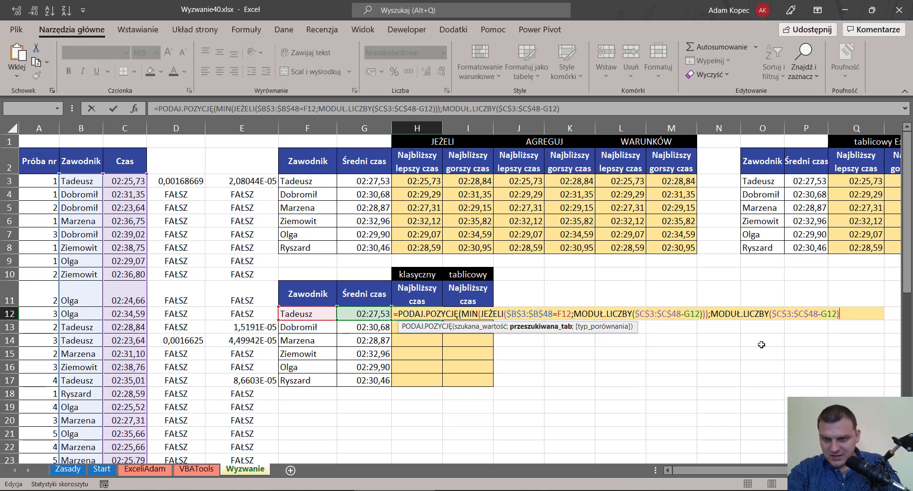
{"action": "type", "text": ";"}
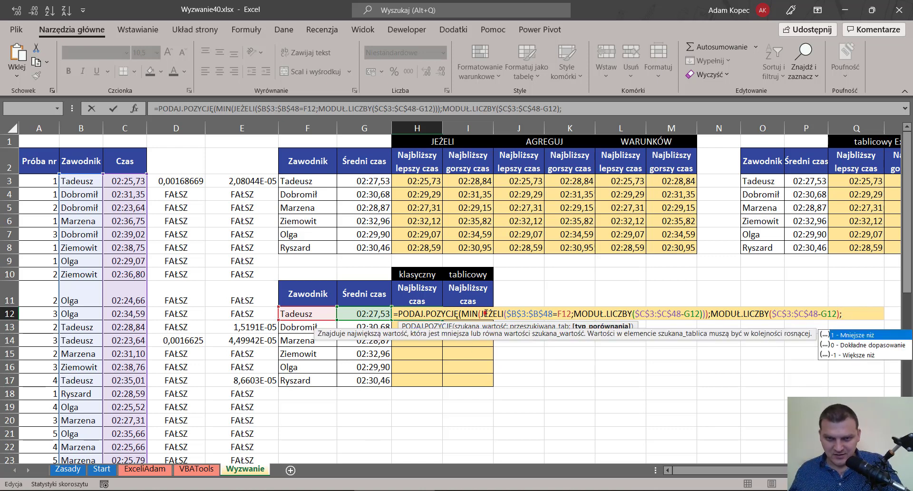
- Review the lookup value, the JEŻELI condition $B$3:$B$48=F12 and the lookup array
{"action": "left_click", "coordinate": [478, 313]}
{"action": "left_click", "coordinate": [462, 313]}
{"action": "left_click", "coordinate": [458, 326]}
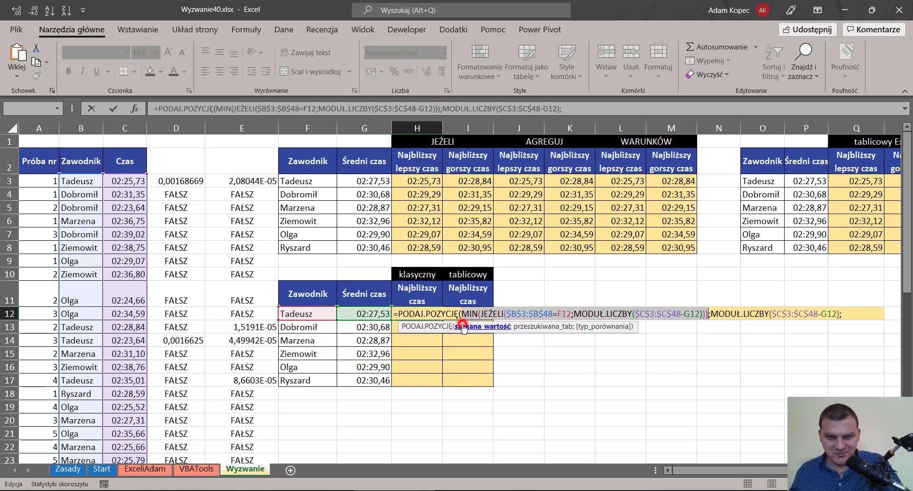
{"action": "left_click", "coordinate": [578, 312]}
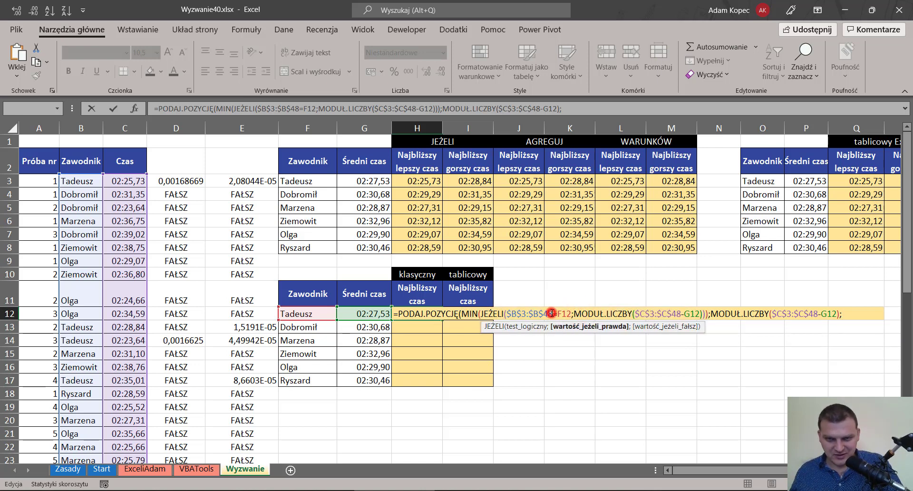
{"action": "left_click", "coordinate": [528, 326]}
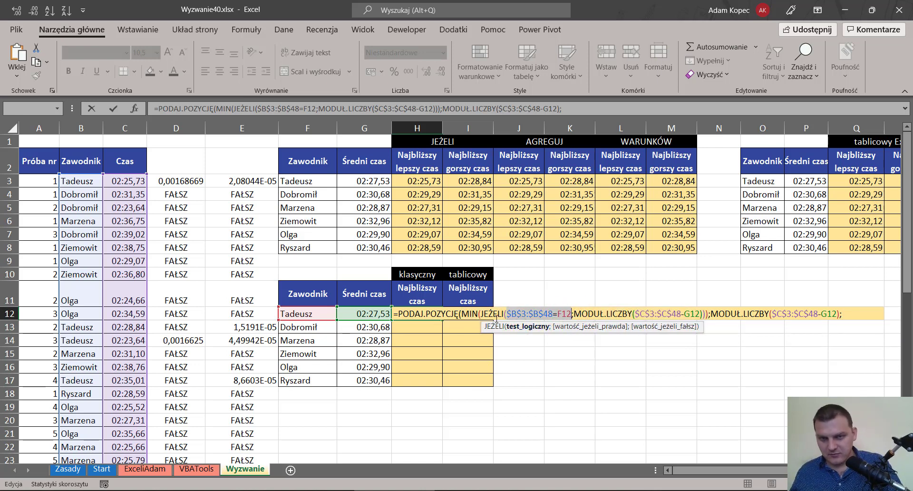
{"action": "left_click", "coordinate": [734, 310]}
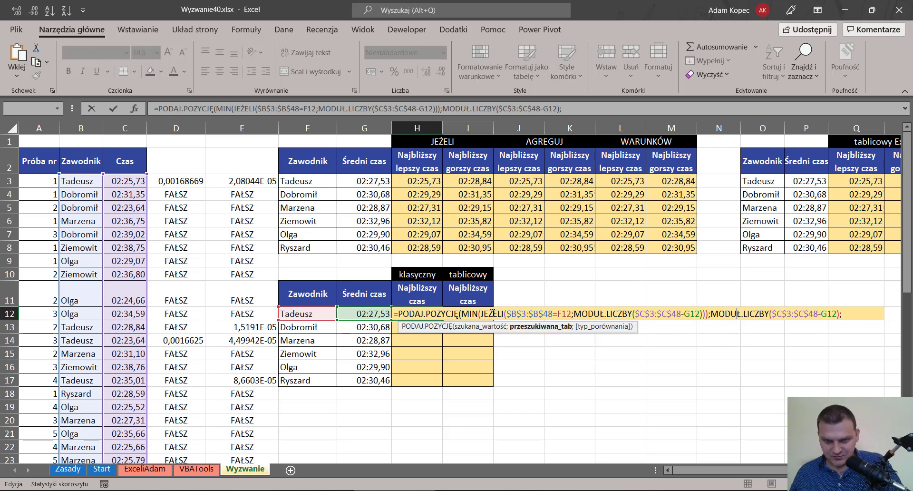
{"action": "left_click", "coordinate": [461, 313]}
{"action": "left_click", "coordinate": [492, 326]}
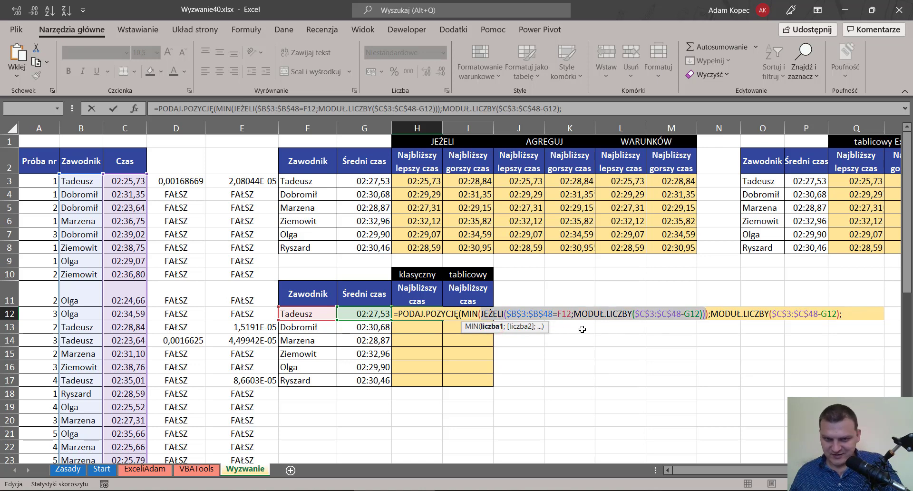
{"action": "left_click", "coordinate": [843, 315]}
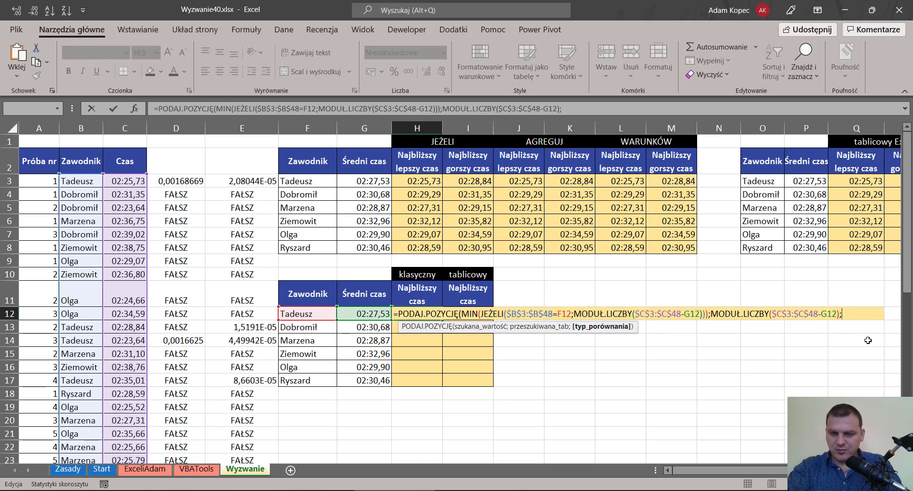
- Close H12's PODAJ.POZYCJĘ with exact match 0, preview its result of 11, and restore the formula
{"action": "type", "text": "0)"}
{"action": "key", "text": "Return"}
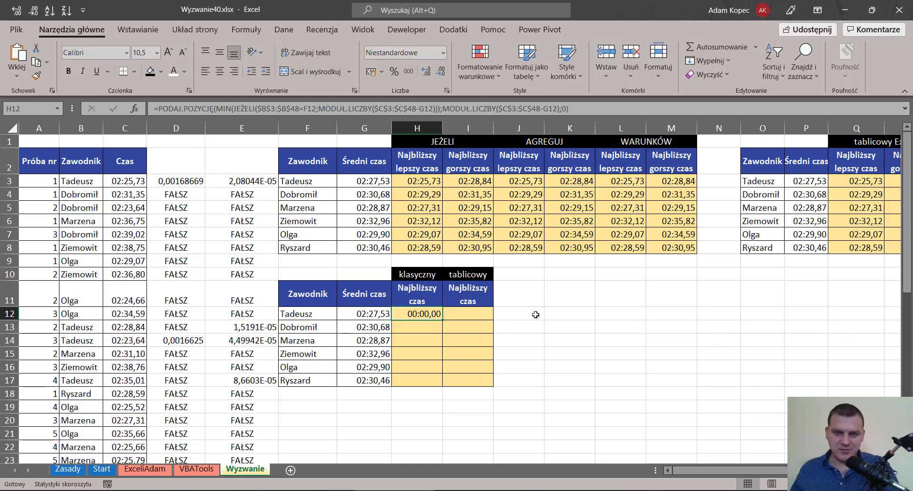
{"action": "key", "text": "F2"}
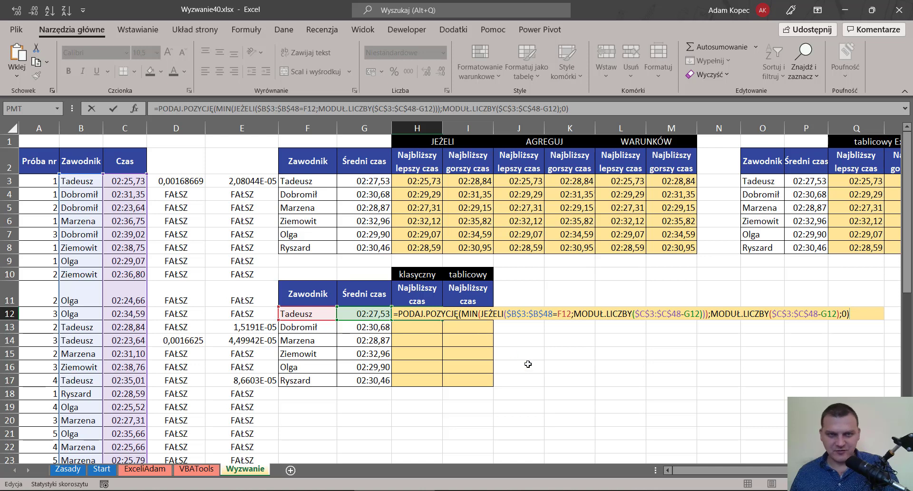
{"action": "key", "text": "F9"}
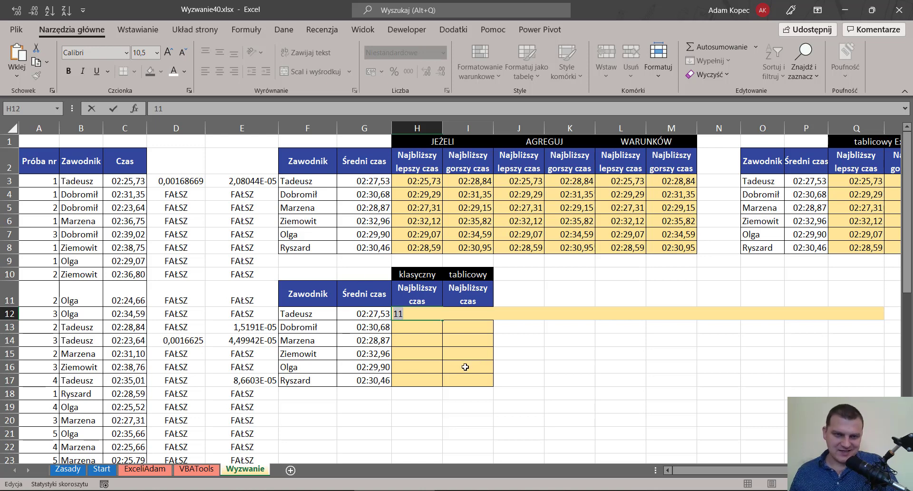
{"action": "key", "text": "ctrl+z"}
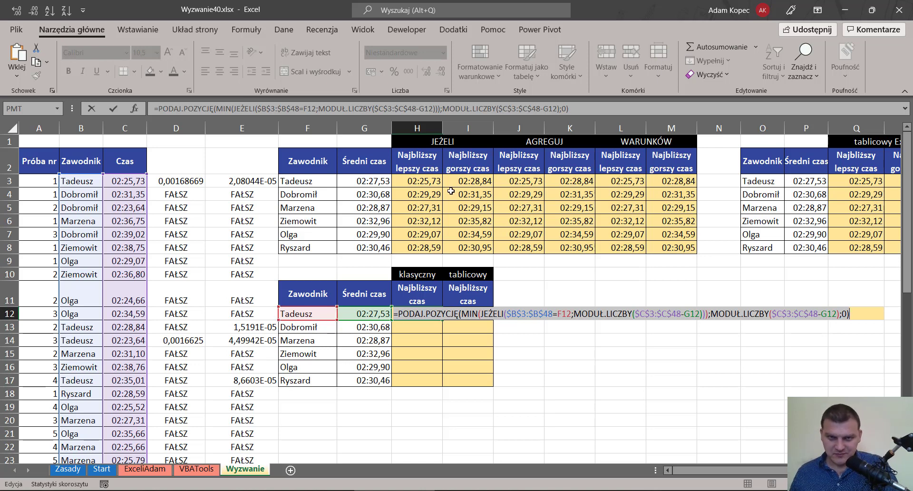
{"action": "key", "text": "F2"}
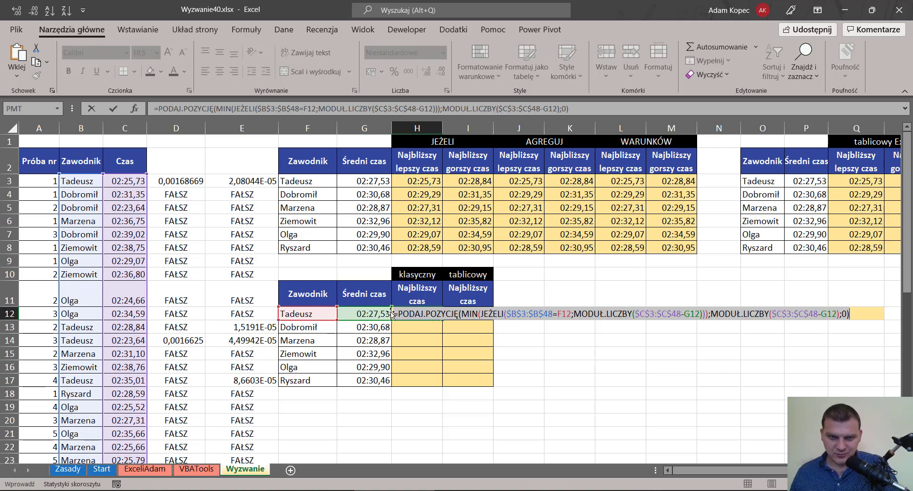
{"action": "left_click", "coordinate": [394, 313]}
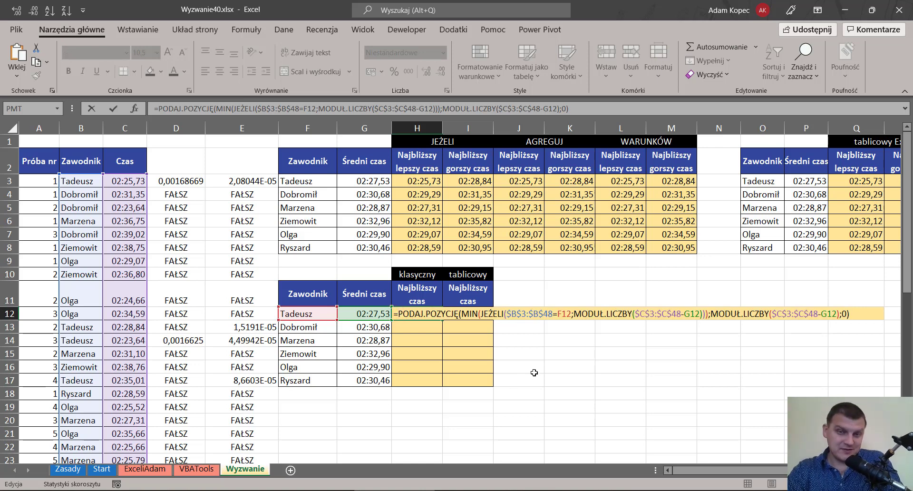
- Wrap H12's PODAJ.POZYCJĘ formula in INDEKS($C$3:$C$48;…) and confirm it
{"action": "type", "text": "ind"}
{"action": "key", "text": "Tab"}
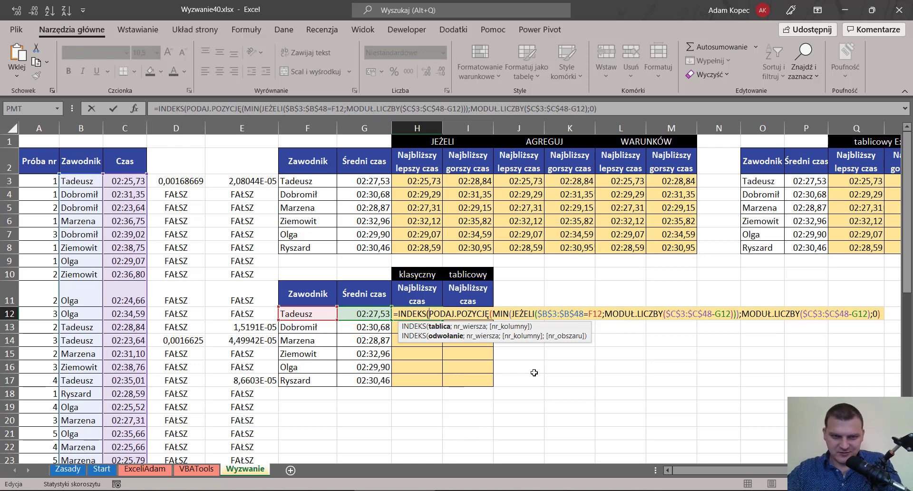
{"action": "left_click", "coordinate": [132, 183]}
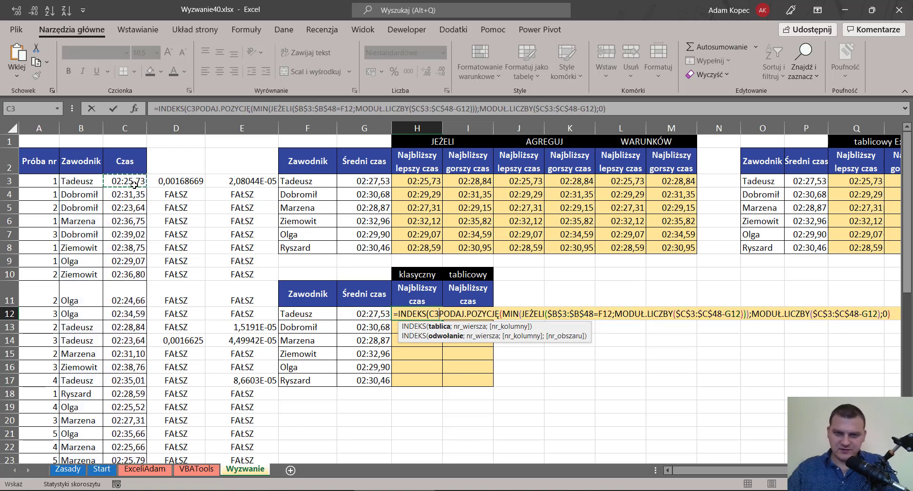
{"action": "key", "text": "ctrl+shift+Down"}
{"action": "key", "text": "F4"}
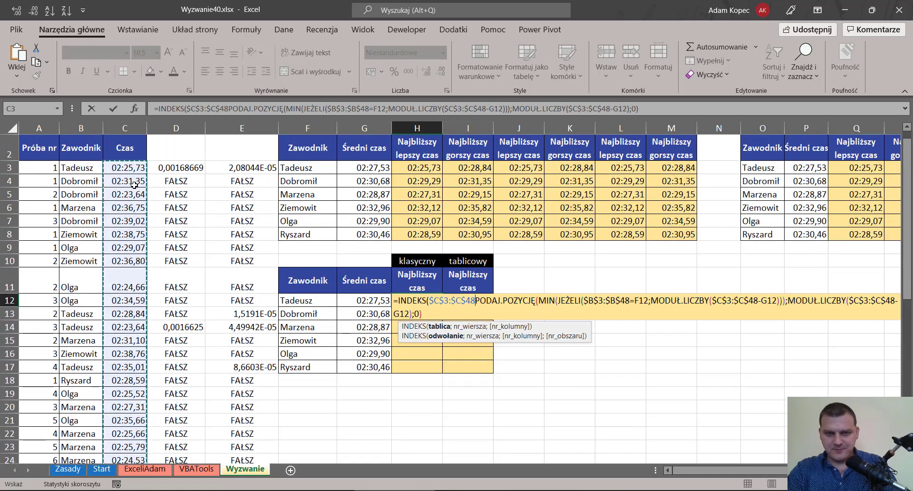
{"action": "type", "text": ";"}
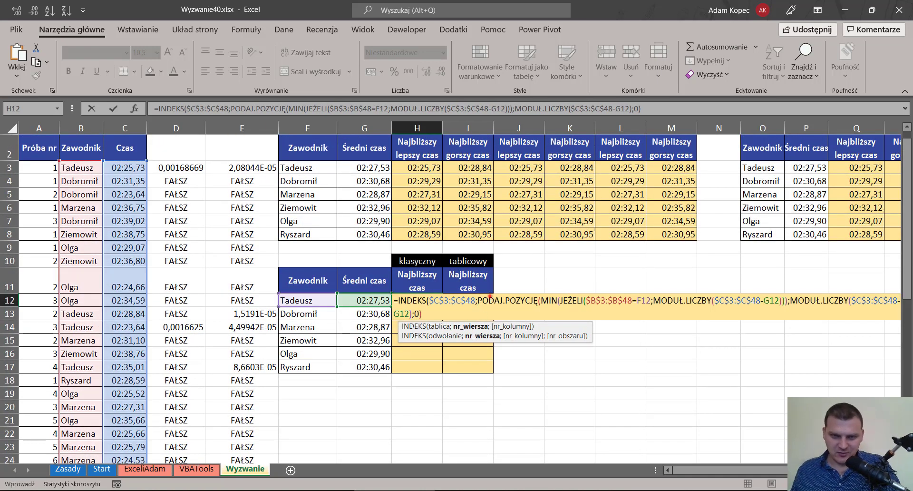
{"action": "key", "text": "F2"}
{"action": "left_click", "coordinate": [477, 300], "text": "shift"}
{"action": "left_click", "coordinate": [421, 313]}
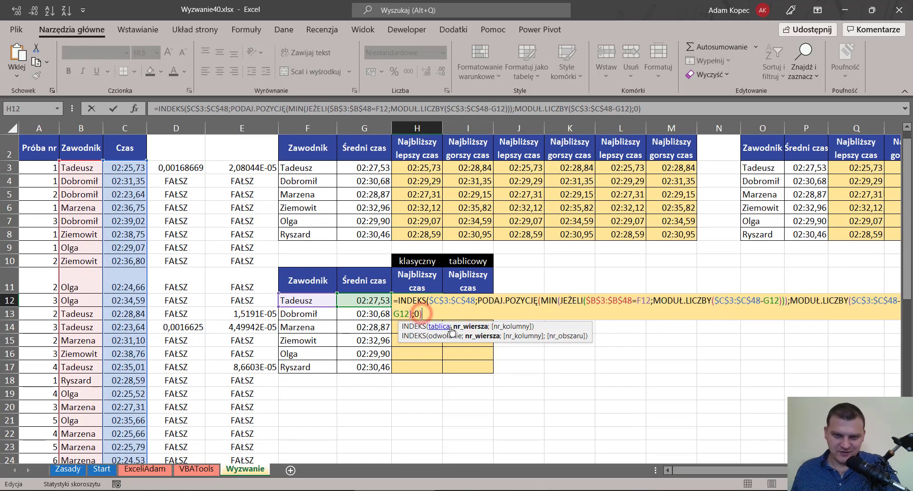
{"action": "type", "text": ")"}
{"action": "key", "text": "ctrl+Return"}
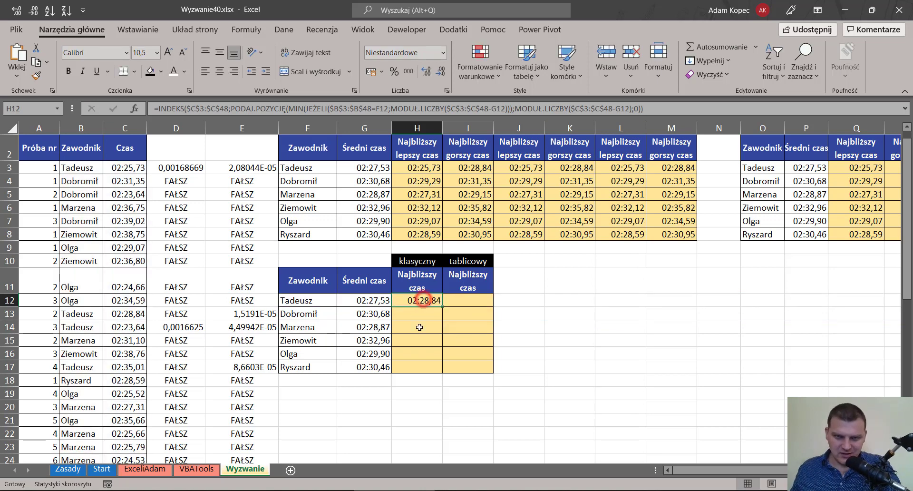
- Enter the INDEKS formula as an array across H12:H17
{"action": "left_click_drag", "start_coordinate": [418, 300], "coordinate": [419, 363]}
{"action": "key", "text": "F2"}
{"action": "key", "text": "ctrl+Return"}
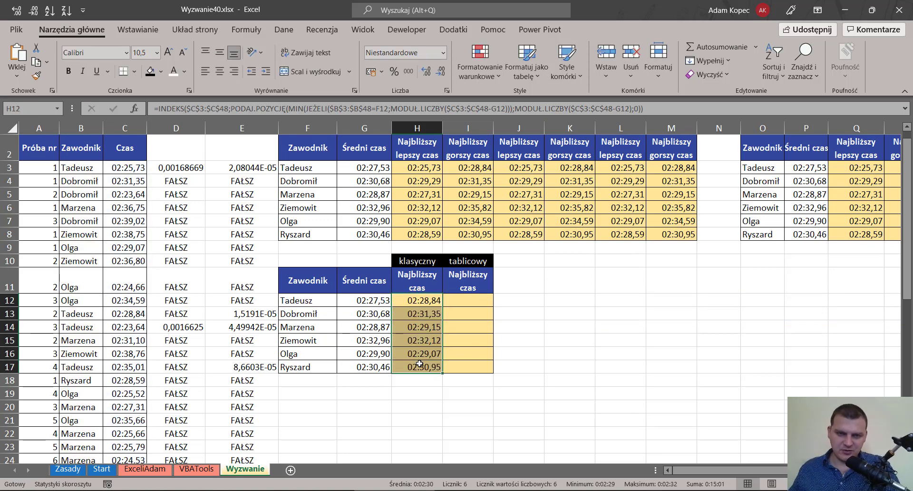
{"action": "left_click_drag", "start_coordinate": [442, 373], "coordinate": [445, 387]}
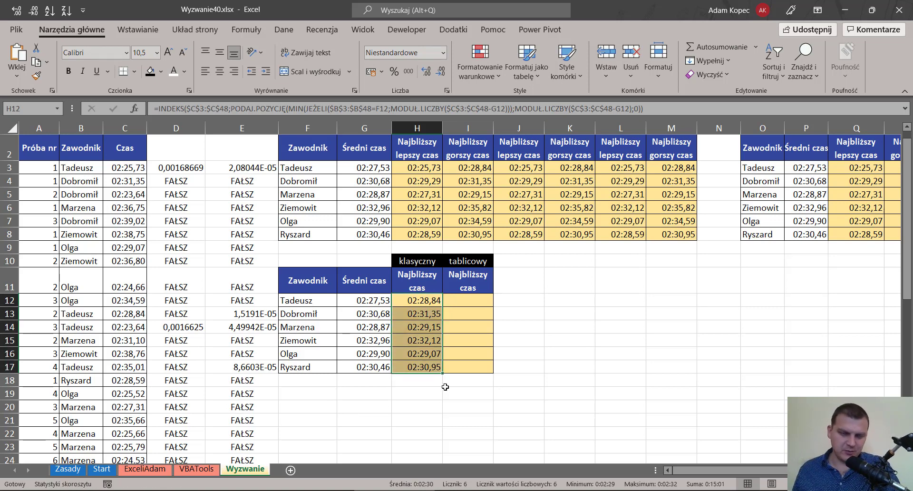
{"action": "left_click", "coordinate": [458, 171]}
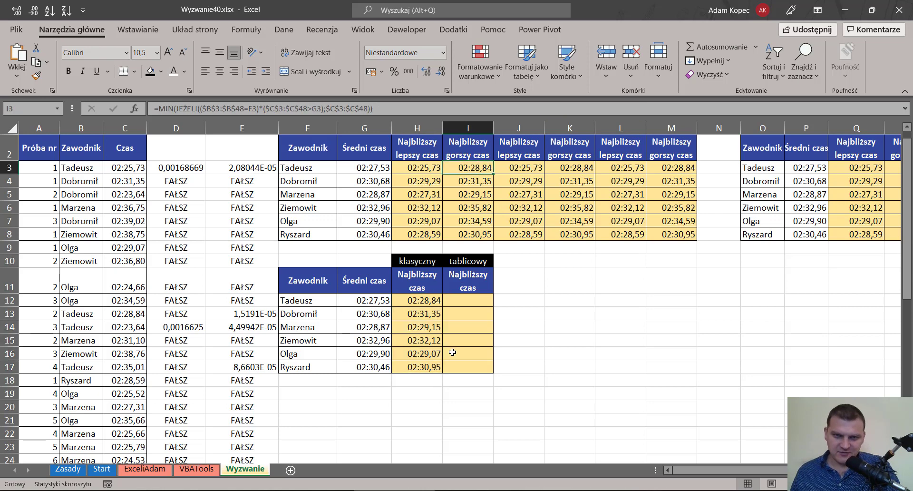
{"action": "left_click", "coordinate": [474, 181]}
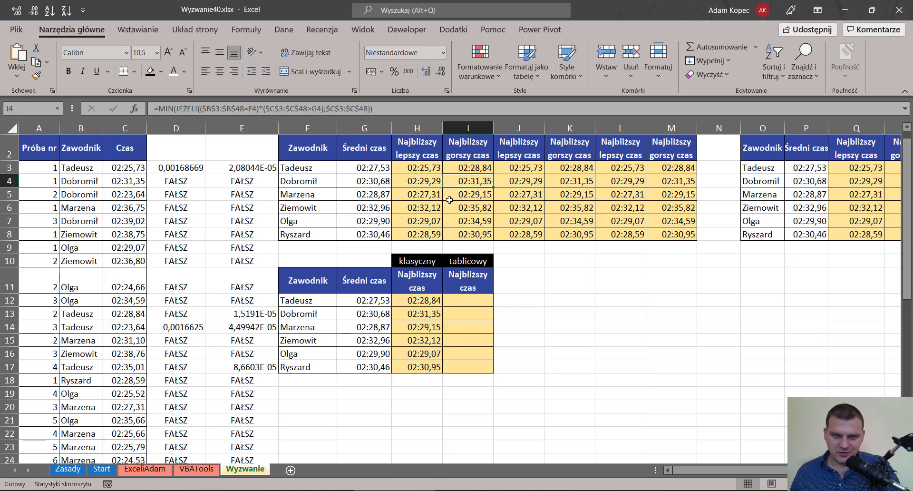
{"action": "left_click", "coordinate": [471, 196]}
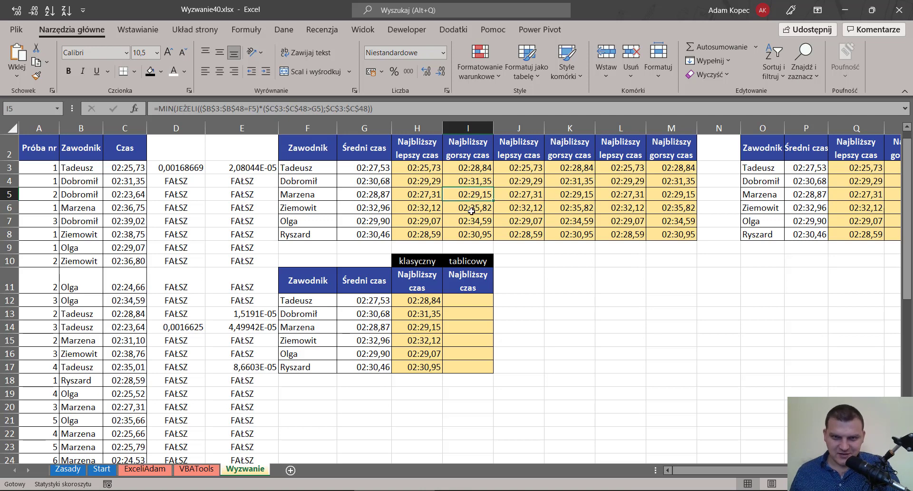
{"action": "left_click", "coordinate": [425, 208]}
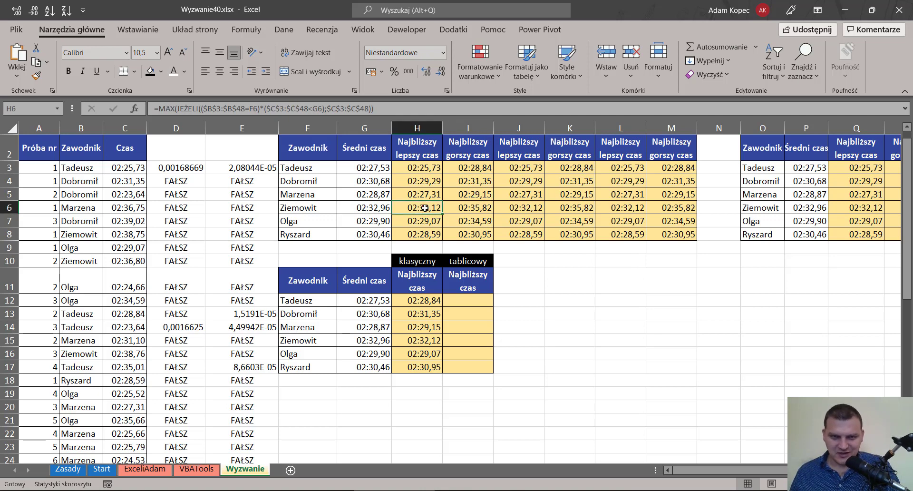
{"action": "left_click", "coordinate": [432, 221]}
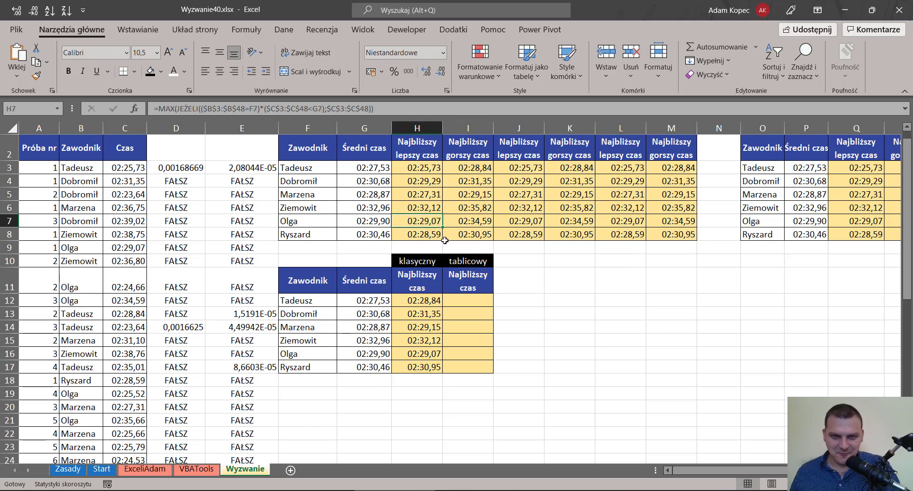
{"action": "left_click", "coordinate": [461, 235]}
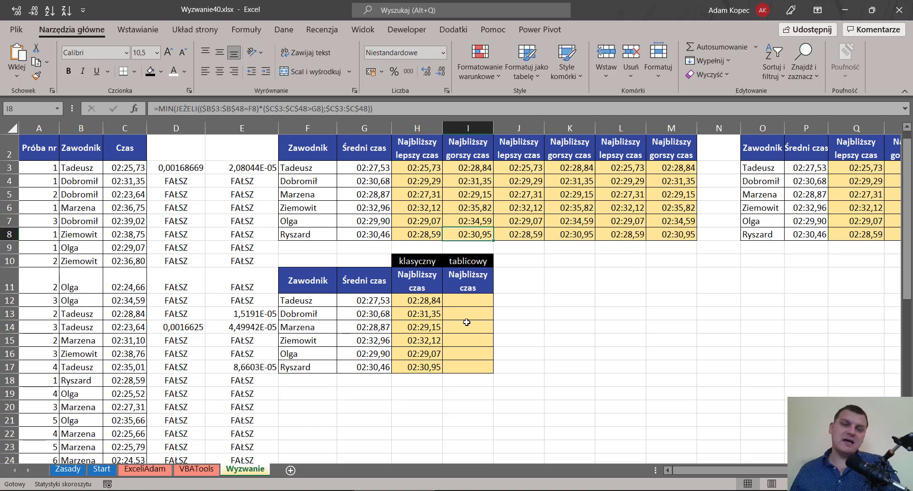
{"action": "double_click", "coordinate": [435, 299]}
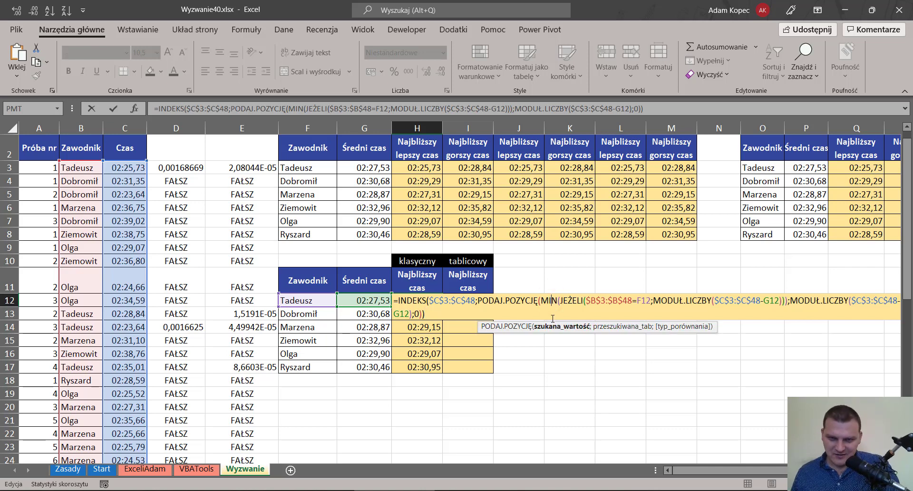
- Paste H12's MIN(JEŻELI…) expression into I12, which shows 00:01,31
{"action": "left_click", "coordinate": [554, 326]}
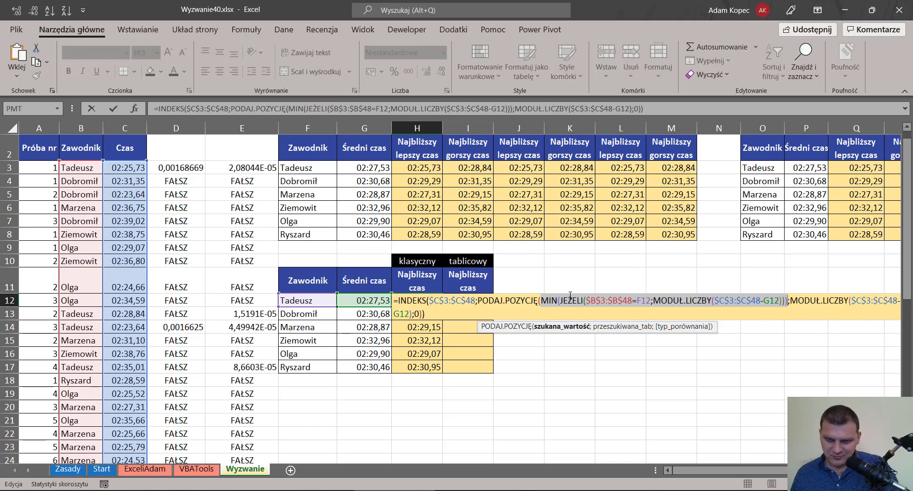
{"action": "key", "text": "Return"}
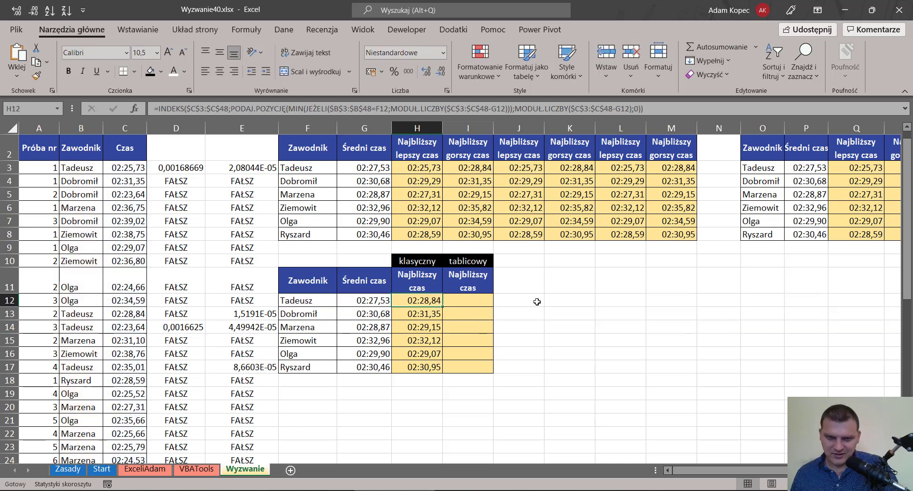
{"action": "left_click", "coordinate": [533, 301]}
{"action": "left_click", "coordinate": [475, 302]}
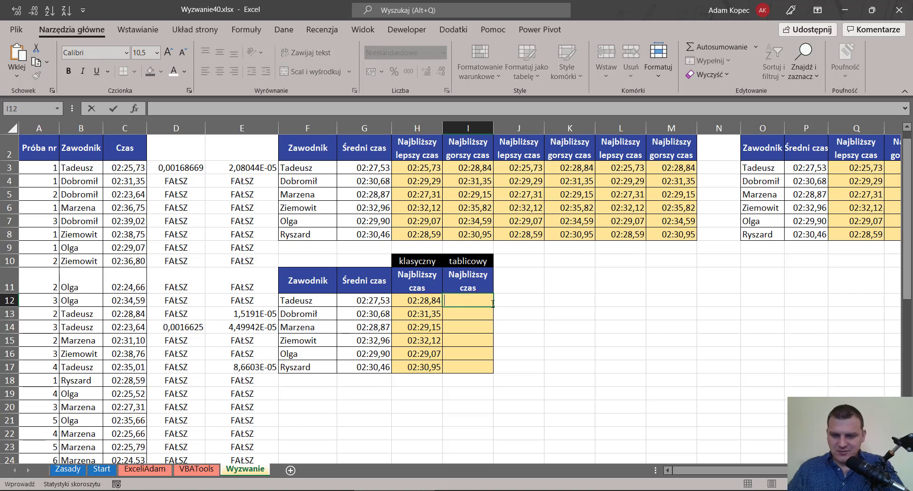
{"action": "type", "text": "="}
{"action": "key", "text": "ctrl+v"}
{"action": "key", "text": "Return"}
- Wrap I12's MIN expression in X.WYSZUKAJ as the lookup value
{"action": "key", "text": "Up"}
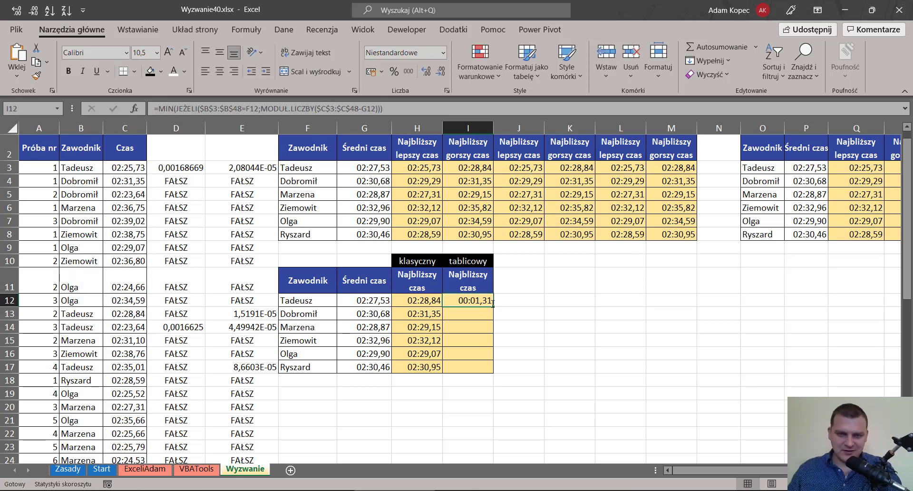
{"action": "key", "text": "F2"}
{"action": "left_click", "coordinate": [447, 300]}
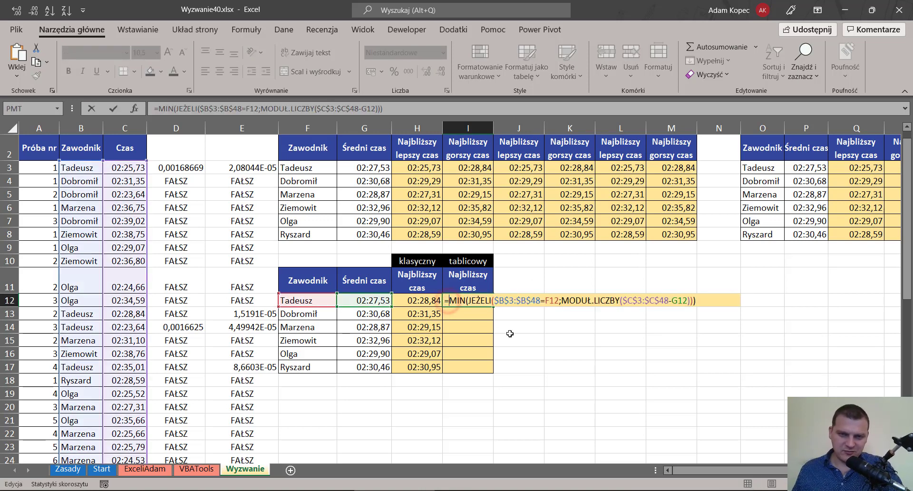
{"action": "type", "text": "x.wysz"}
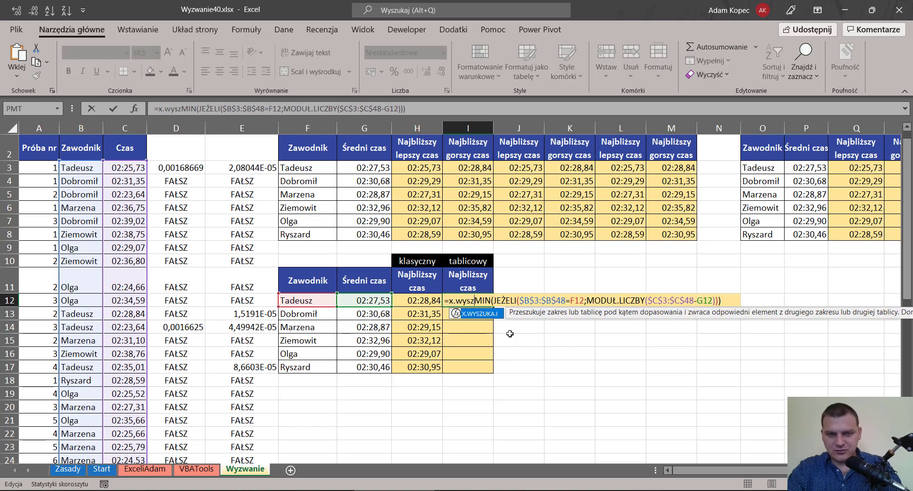
{"action": "key", "text": "Tab"}
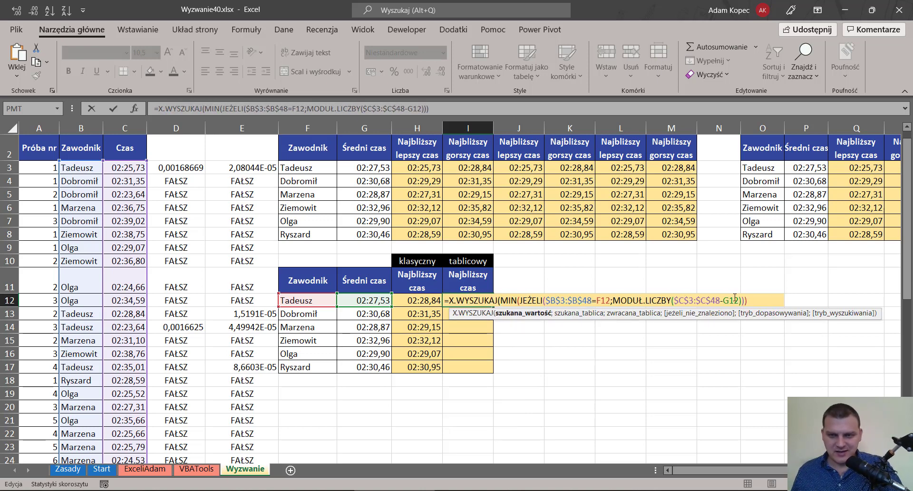
{"action": "left_click", "coordinate": [756, 300]}
{"action": "type", "text": ";"}
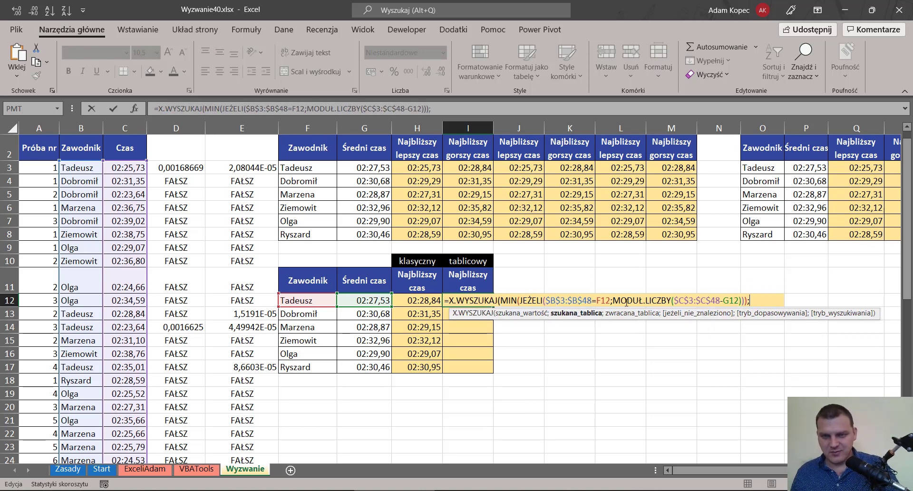
- Add MODUŁ.LICZBY($C$3:$C$48-G12) as the array to search
{"action": "left_click", "coordinate": [626, 300]}
{"action": "left_click", "coordinate": [628, 313]}
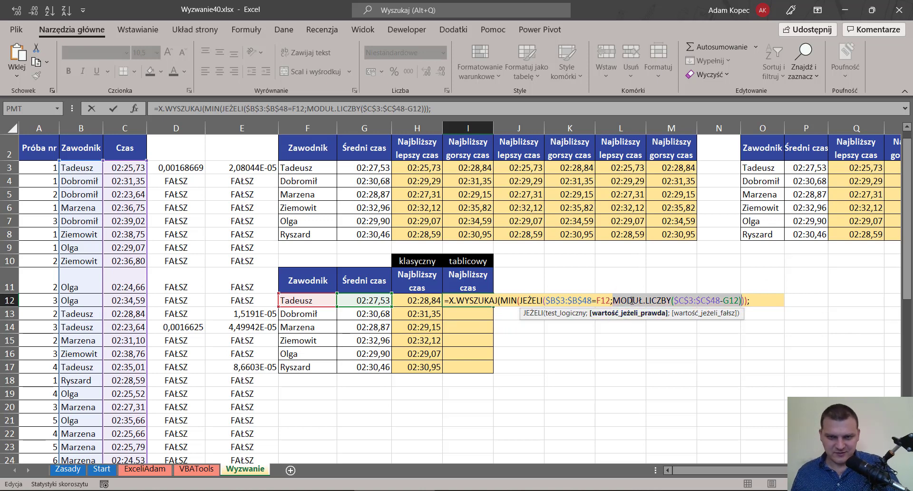
{"action": "key", "text": "ctrl+c"}
{"action": "left_click", "coordinate": [751, 300]}
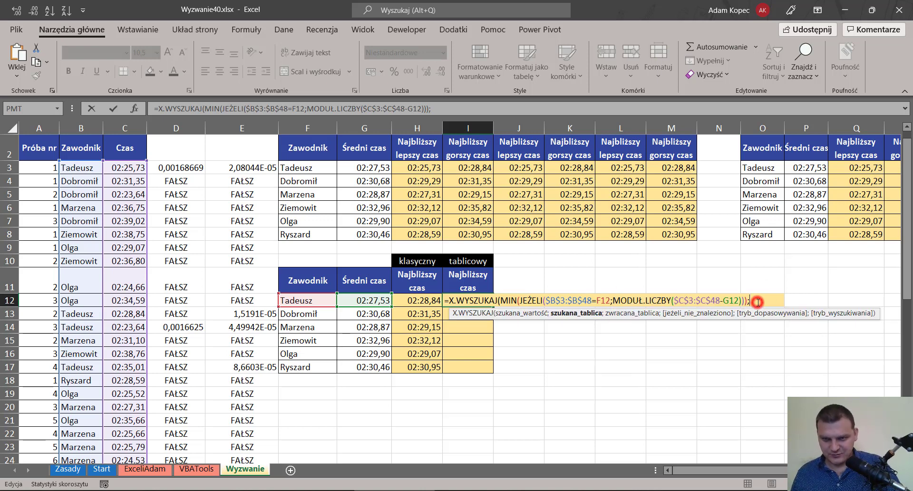
{"action": "key", "text": "ctrl+v"}
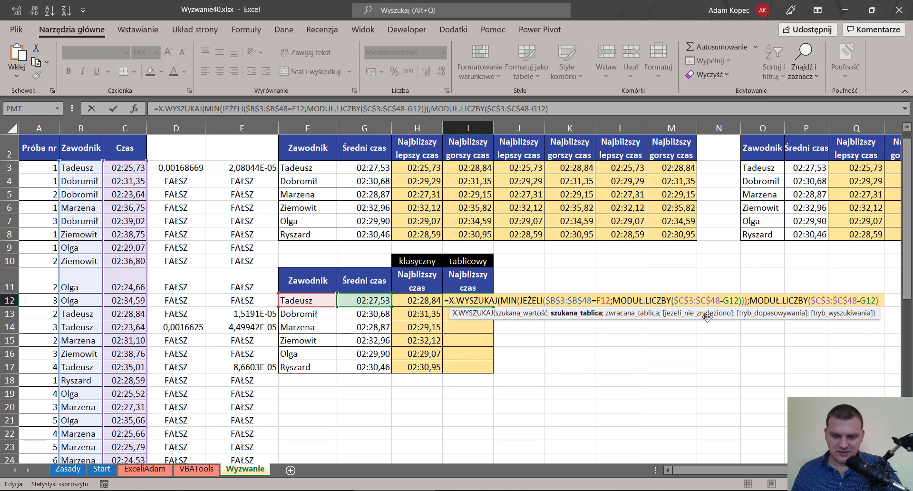
{"action": "type", "text": ";"}
- Set $C$3:$C$48 as the return array and close the formula, giving 02:28,84
{"action": "left_click", "coordinate": [130, 172]}
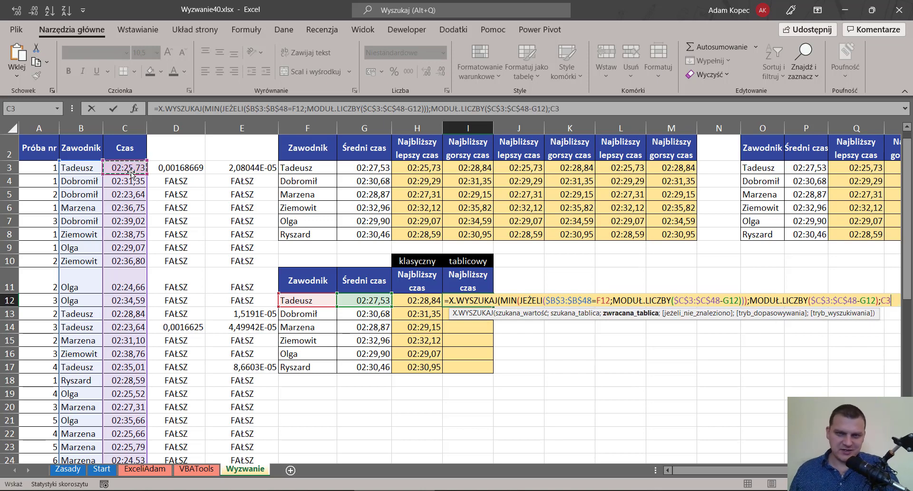
{"action": "key", "text": "ctrl+shift+Down"}
{"action": "scroll", "coordinate": [131, 173], "scroll_direction": "up", "scroll_amount": 10}
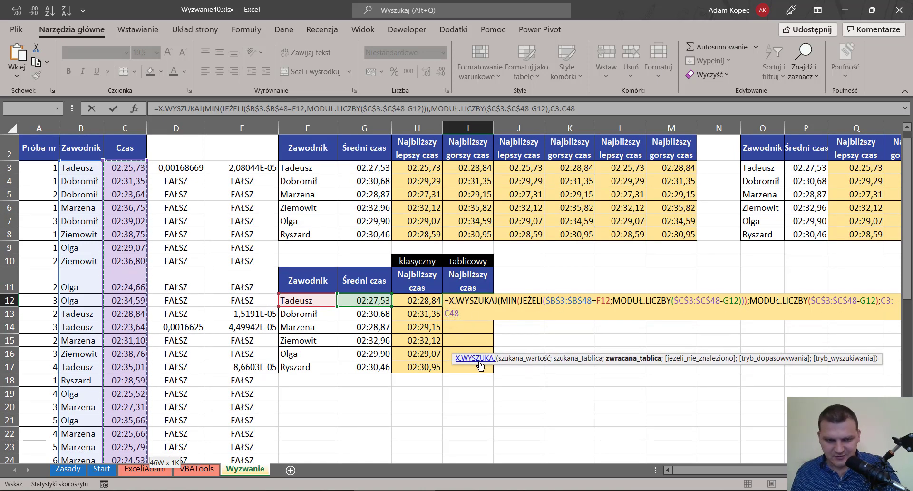
{"action": "key", "text": "F4"}
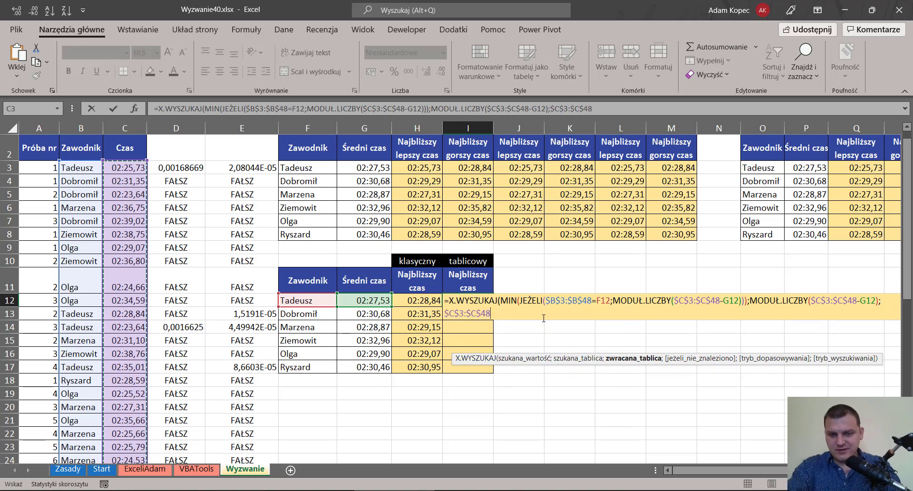
{"action": "type", "text": ")"}
{"action": "key", "text": "Return"}
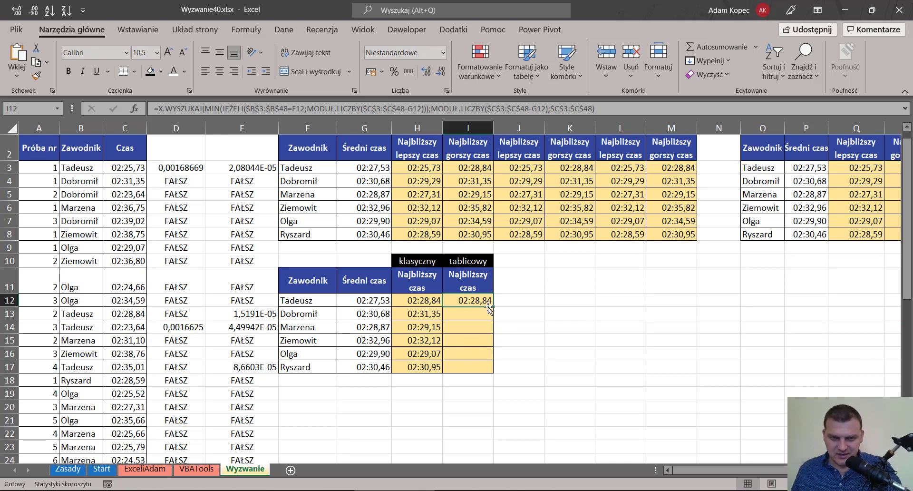
{"action": "left_click", "coordinate": [485, 300]}
- Fill I12's X.WYSZUKAJ formula down through I17 and reopen I12 for editing
{"action": "mouse_move", "coordinate": [484, 321]}
{"action": "left_mouse_down"}
{"action": "mouse_move", "coordinate": [474, 327]}
{"action": "mouse_move", "coordinate": [476, 366]}
{"action": "left_mouse_up"}
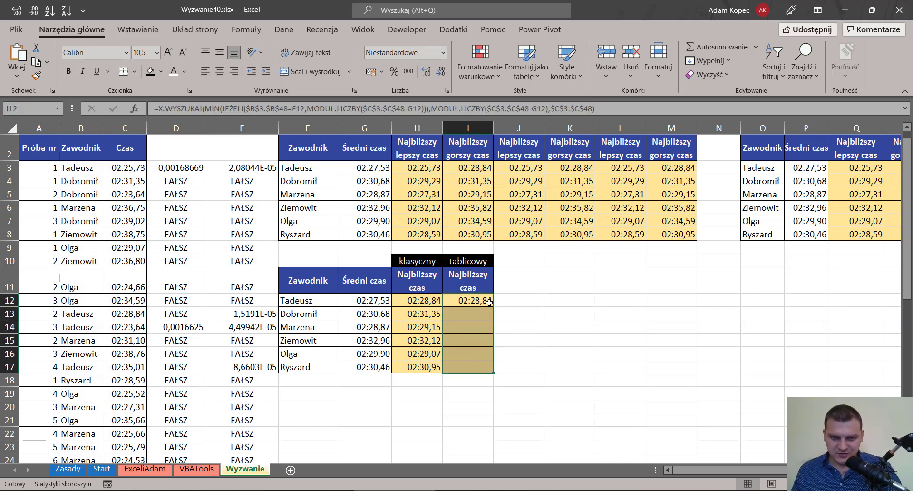
{"action": "key", "text": "ctrl+d"}
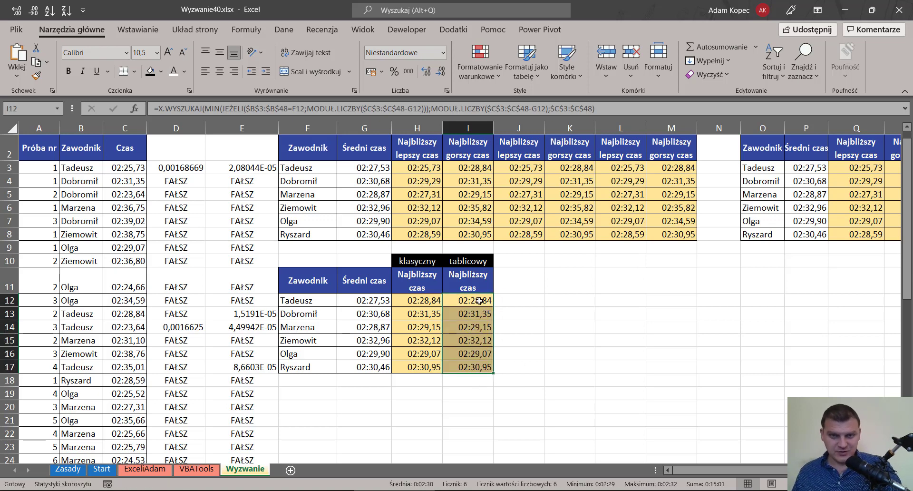
{"action": "double_click", "coordinate": [478, 301]}
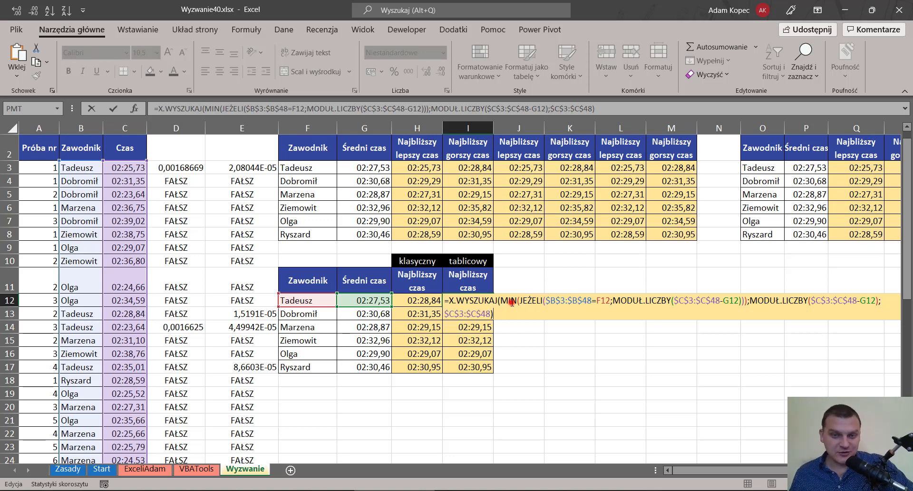
- Inspect the MIN and MODUŁ.LICZBY arguments inside I12's formula
{"action": "left_click", "coordinate": [511, 301]}
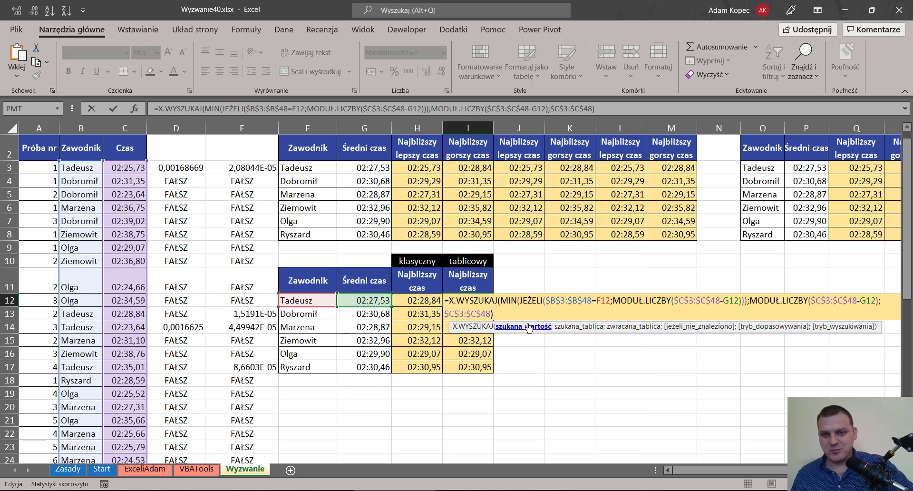
{"action": "left_click", "coordinate": [535, 300]}
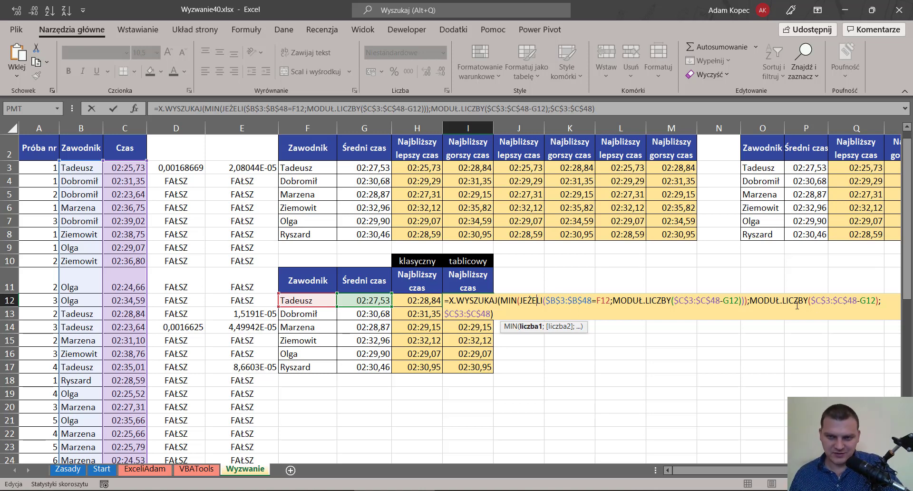
{"action": "left_click", "coordinate": [764, 301]}
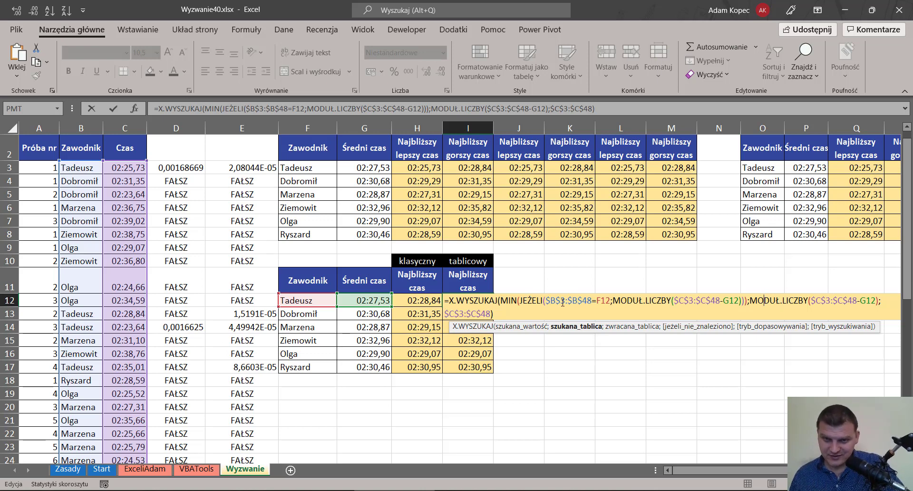
- Replace the lookup array with JEŻELI($B$3:$B$48=F12;MODUŁ.LICZBY($C$3:$C$48-G12)) and commit
{"action": "left_click", "coordinate": [529, 300]}
{"action": "left_click", "coordinate": [530, 326]}
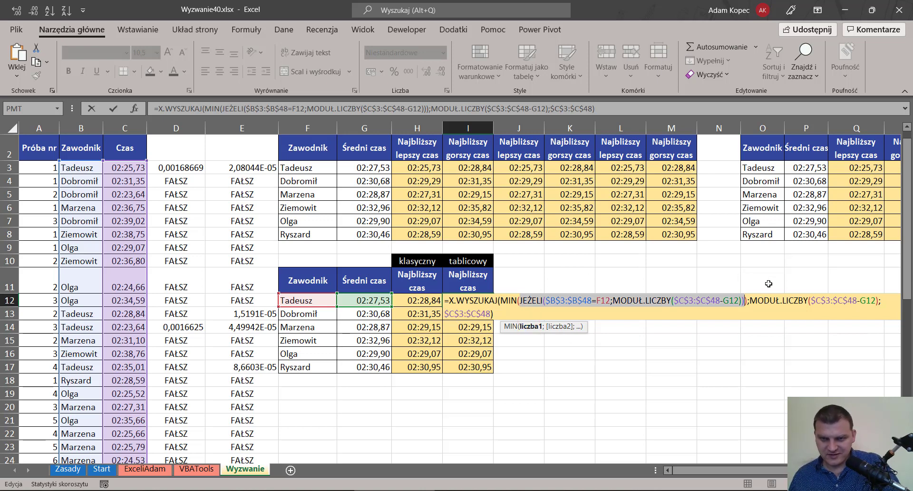
{"action": "left_click", "coordinate": [760, 300]}
{"action": "left_click", "coordinate": [580, 326]}
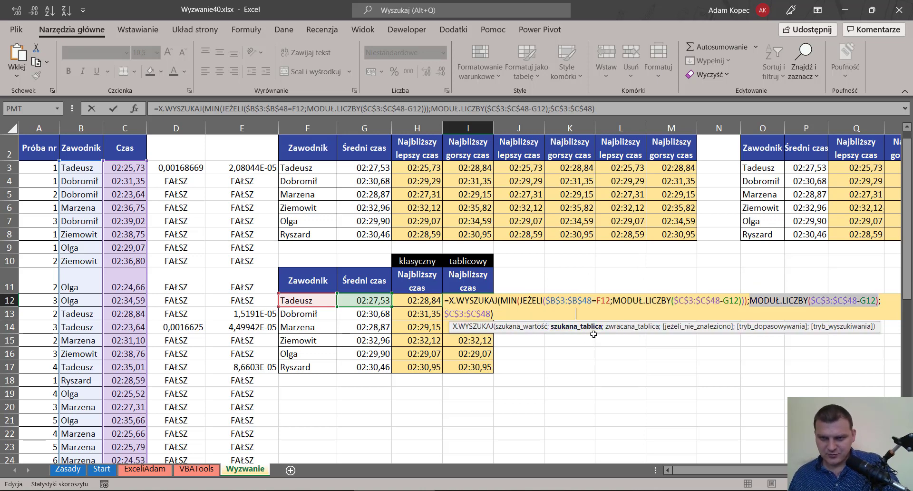
{"action": "key", "text": "ctrl+v"}
{"action": "key", "text": "Return"}
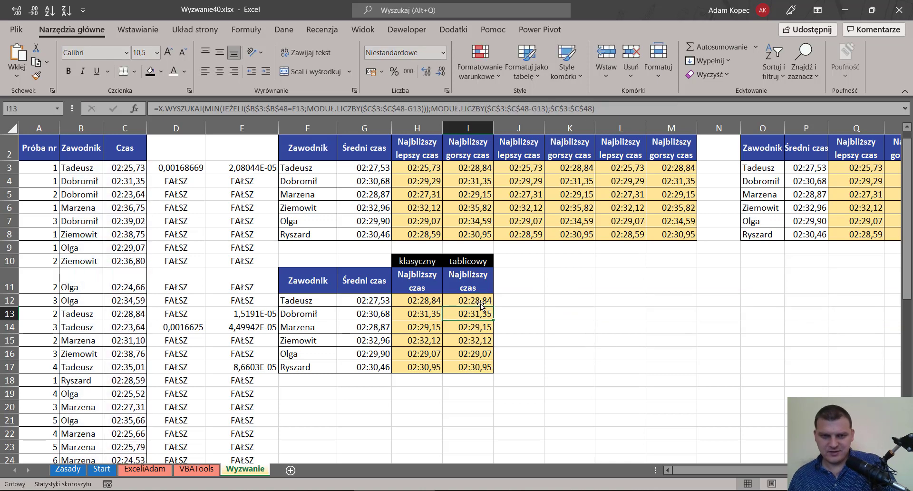
{"action": "left_click", "coordinate": [483, 302]}
- Copy the revised I12 formula down through I17, then reselect I12 to check it
{"action": "double_click", "coordinate": [493, 306]}
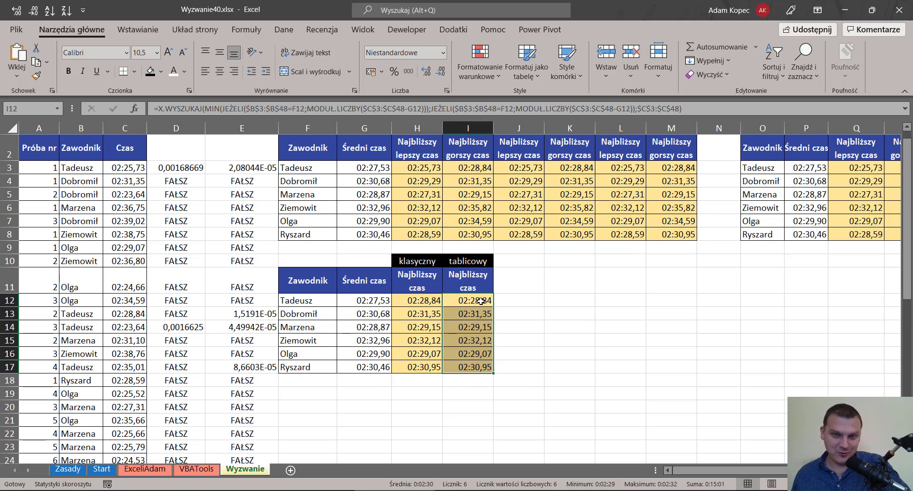
{"action": "left_click", "coordinate": [475, 304]}
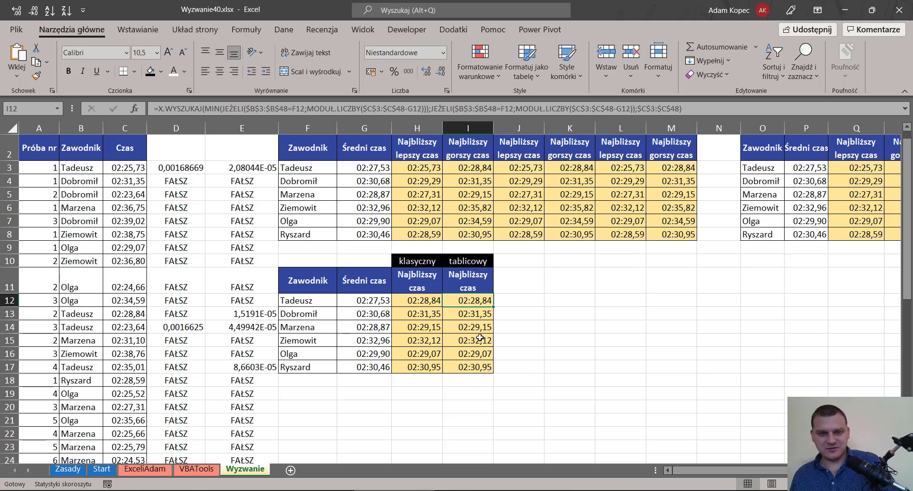
- Undo the extra JEŻELI so I12 shows the shorter X.WYSZUKAJ formula
{"action": "key", "text": "ctrl+z"}
{"action": "key", "text": "F2"}
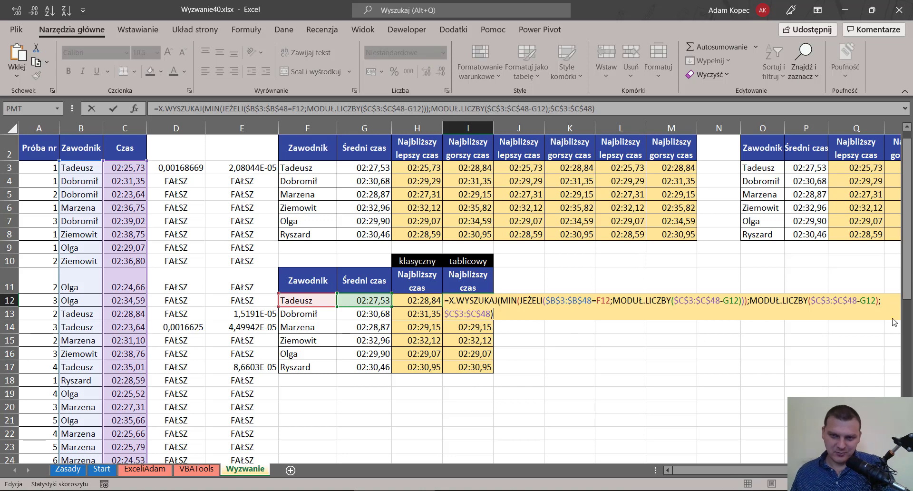
{"action": "key", "text": "Escape"}
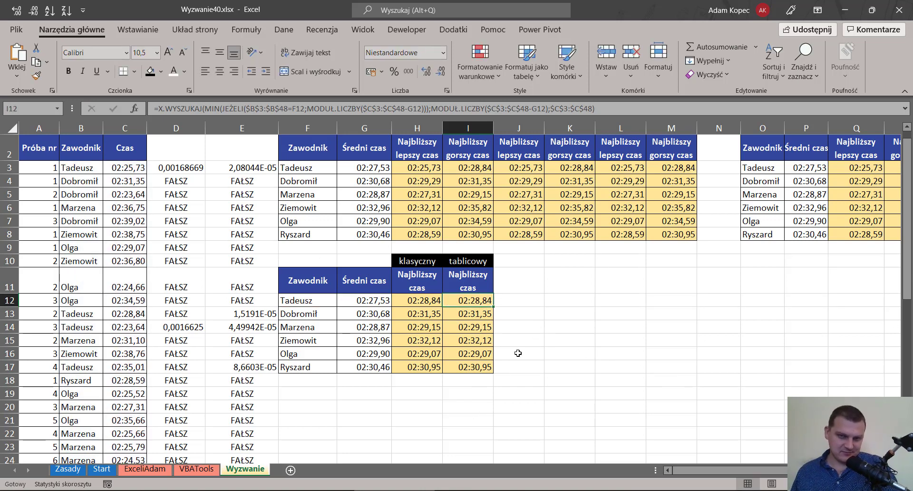
- Review the formulas in H3, I3 (MIN/JEŻELI) and Q3 (X.WYSZUKAJ with FILTRUJ) without changing them
{"action": "left_click", "coordinate": [421, 168]}
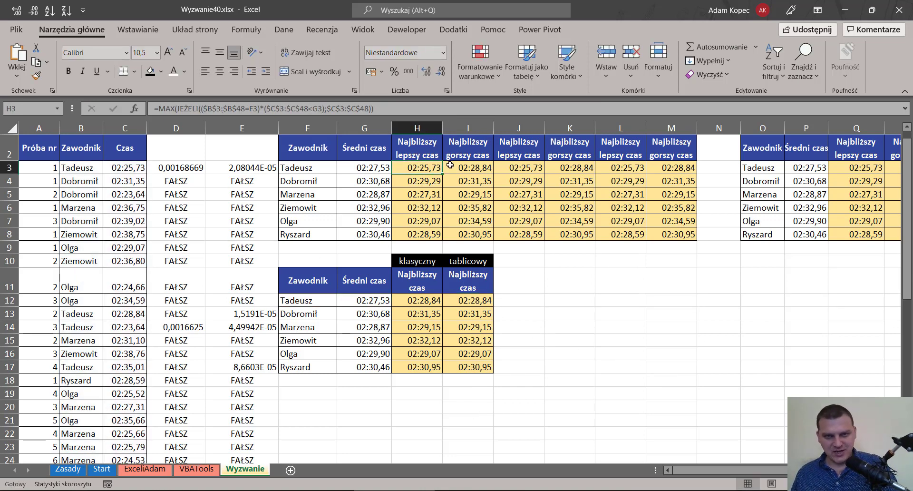
{"action": "left_click", "coordinate": [466, 168]}
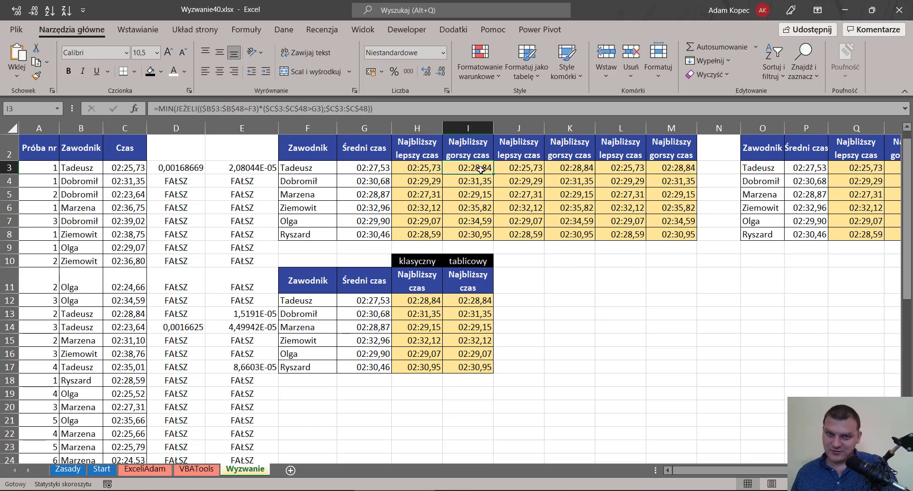
{"action": "left_click", "coordinate": [863, 169]}
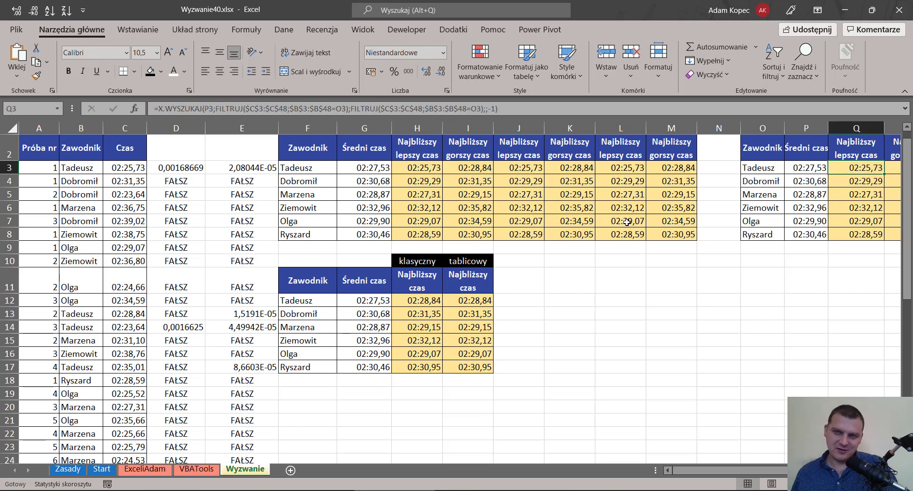
{"action": "key", "text": "F2"}
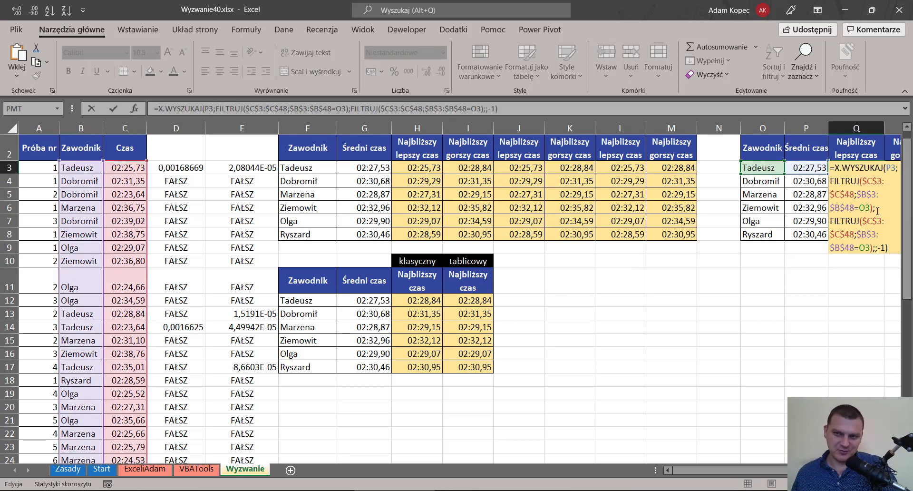
{"action": "key", "text": "ctrl+Return"}
{"action": "mouse_move", "coordinate": [690, 470]}
{"action": "left_mouse_down"}
{"action": "mouse_move", "coordinate": [745, 469]}
{"action": "mouse_move", "coordinate": [748, 429]}
{"action": "left_mouse_up"}
{"action": "key", "text": "F2"}
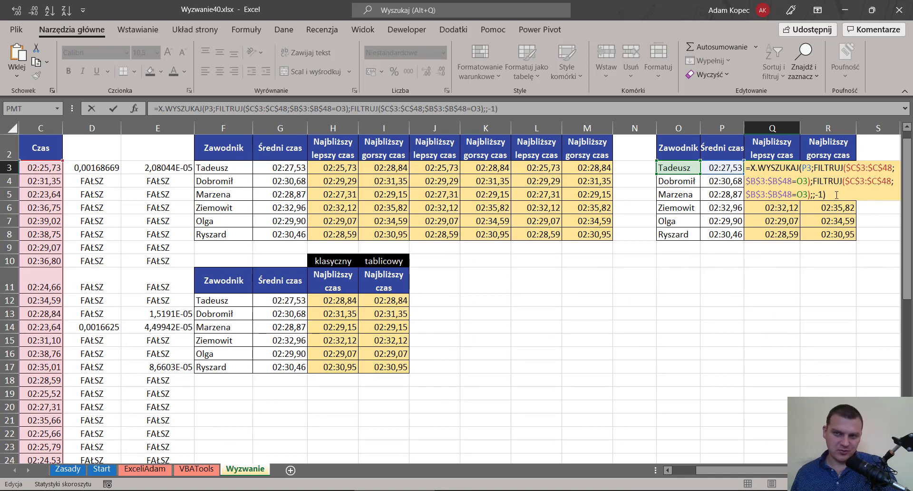
{"action": "key", "text": "Escape"}
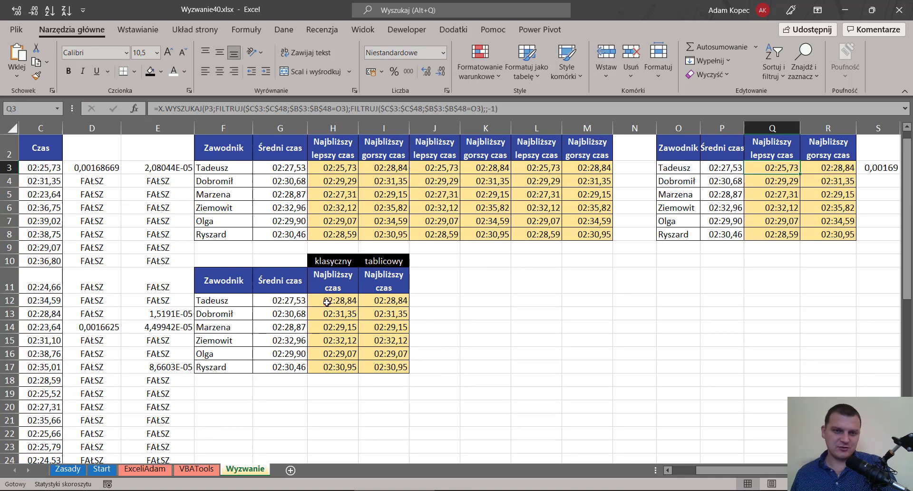
- Compare H12's INDEKS/PODAJ.POZYCJĘ formula with I12's X.WYSZUKAJ array formula
{"action": "double_click", "coordinate": [333, 300]}
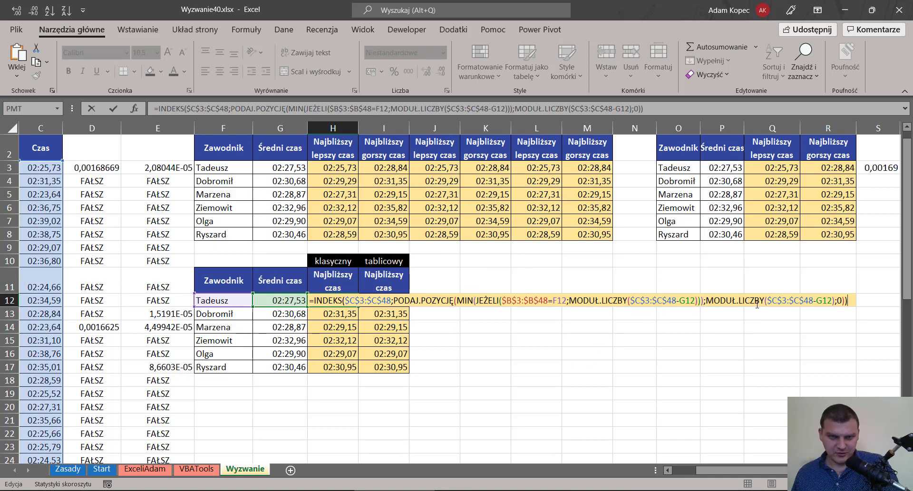
{"action": "key", "text": "Escape"}
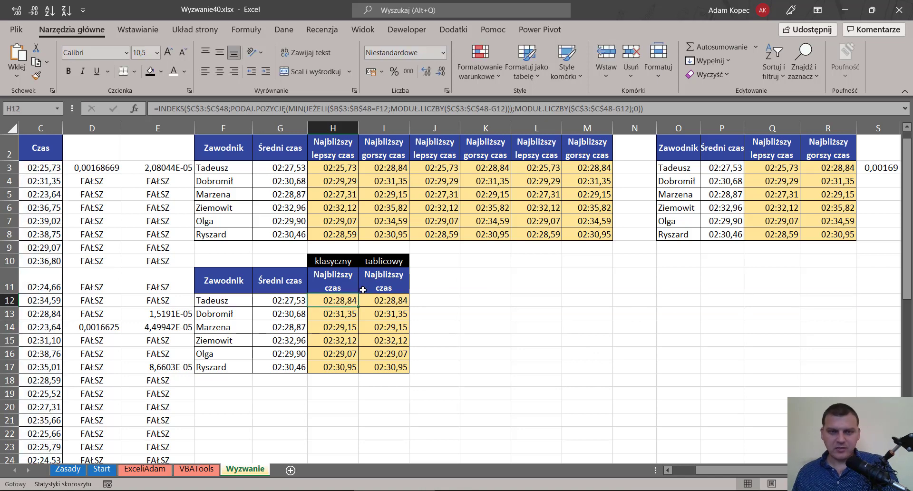
{"action": "left_click", "coordinate": [387, 299]}
{"action": "key", "text": "F2"}
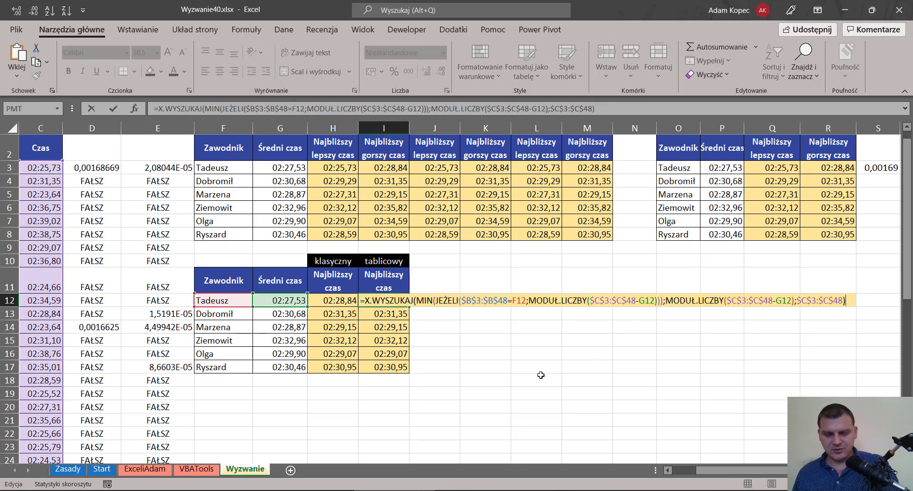
{"action": "key", "text": "Escape"}
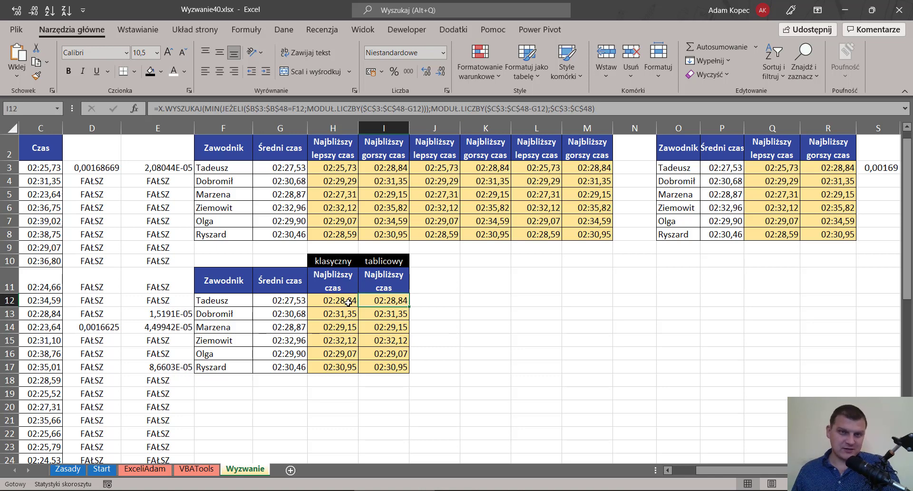
{"action": "left_click", "coordinate": [349, 301]}
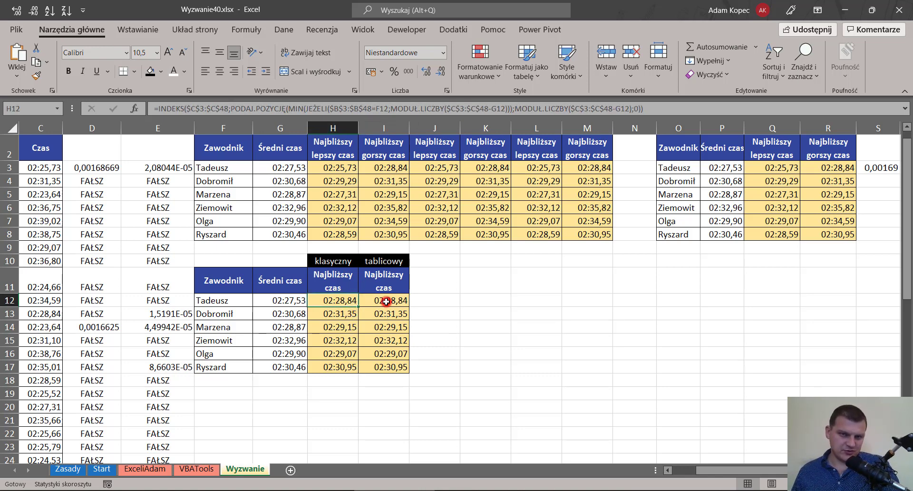
{"action": "left_click", "coordinate": [386, 305]}
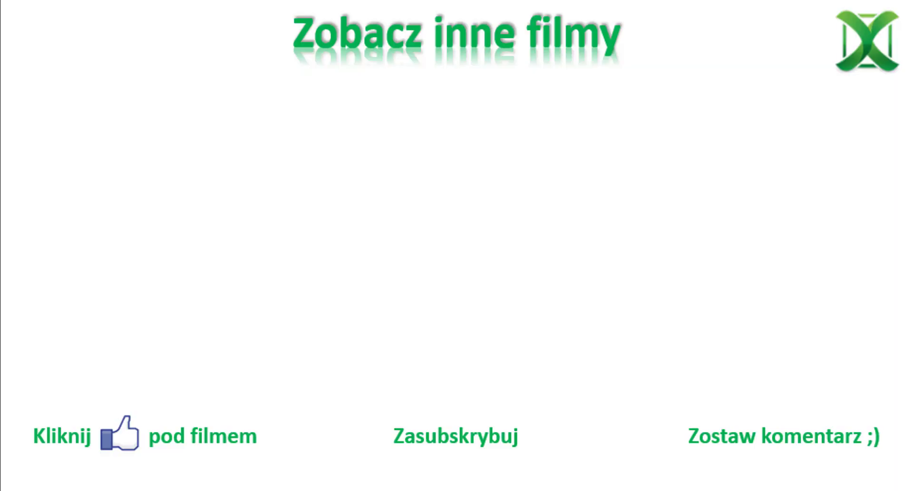